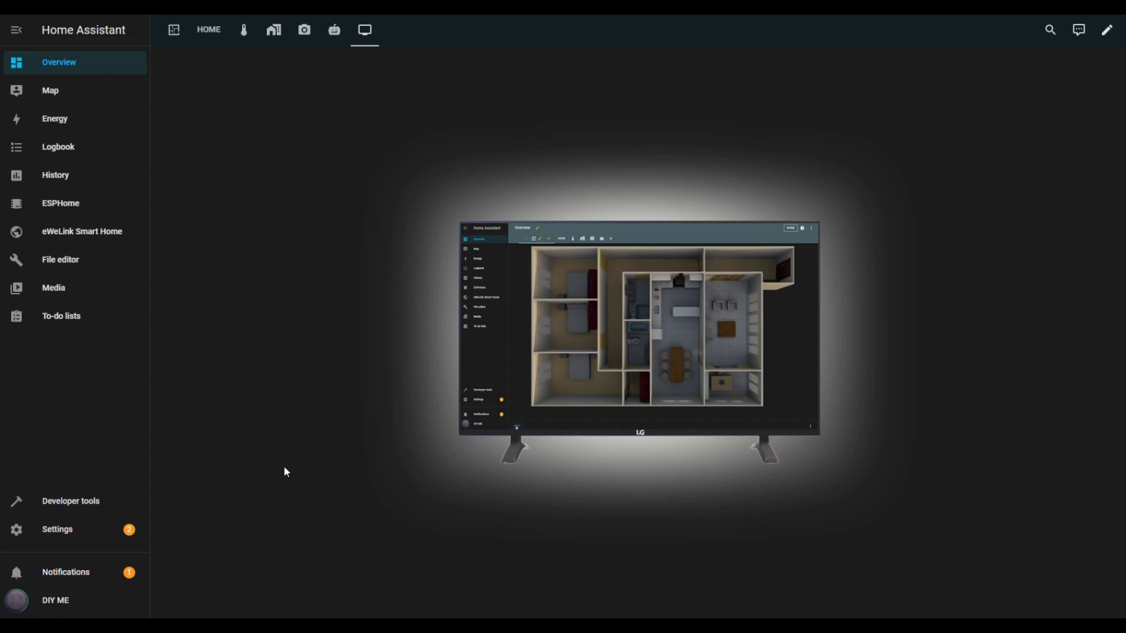
# - Create a new, empty automation in the Automations & scenes settings
pyautogui.click(58, 530)
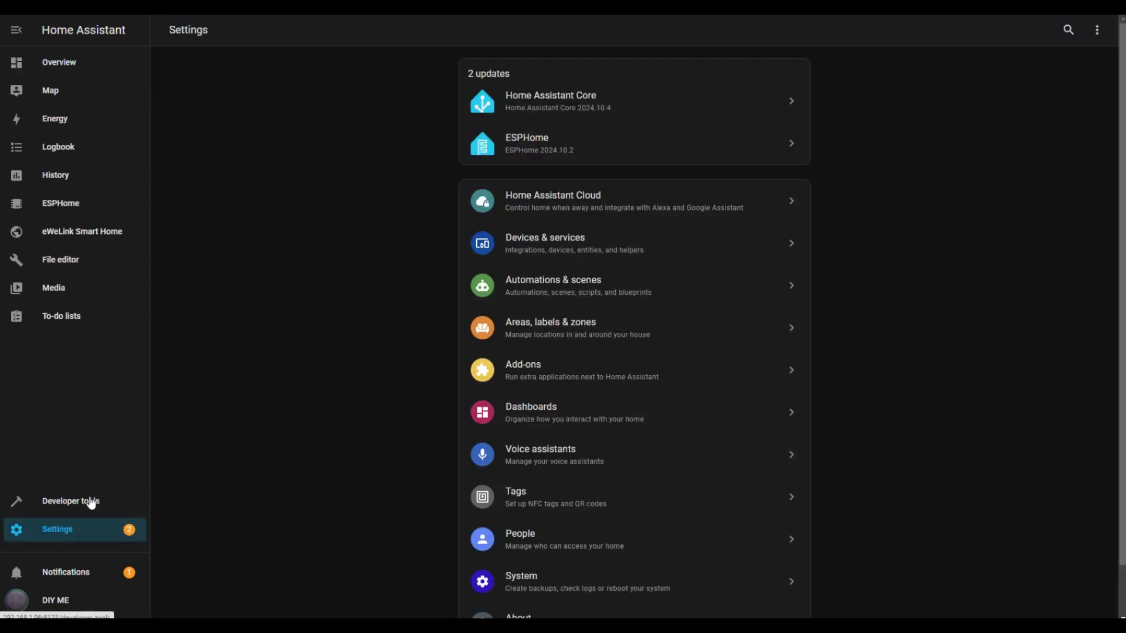
pyautogui.click(547, 288)
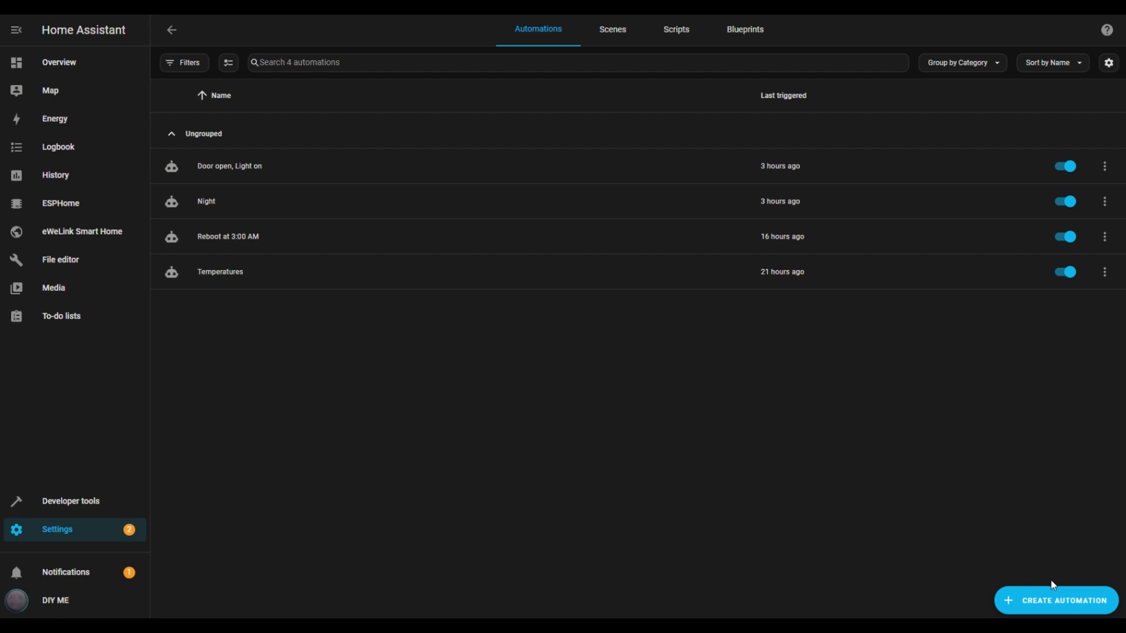
pyautogui.click(1042, 600)
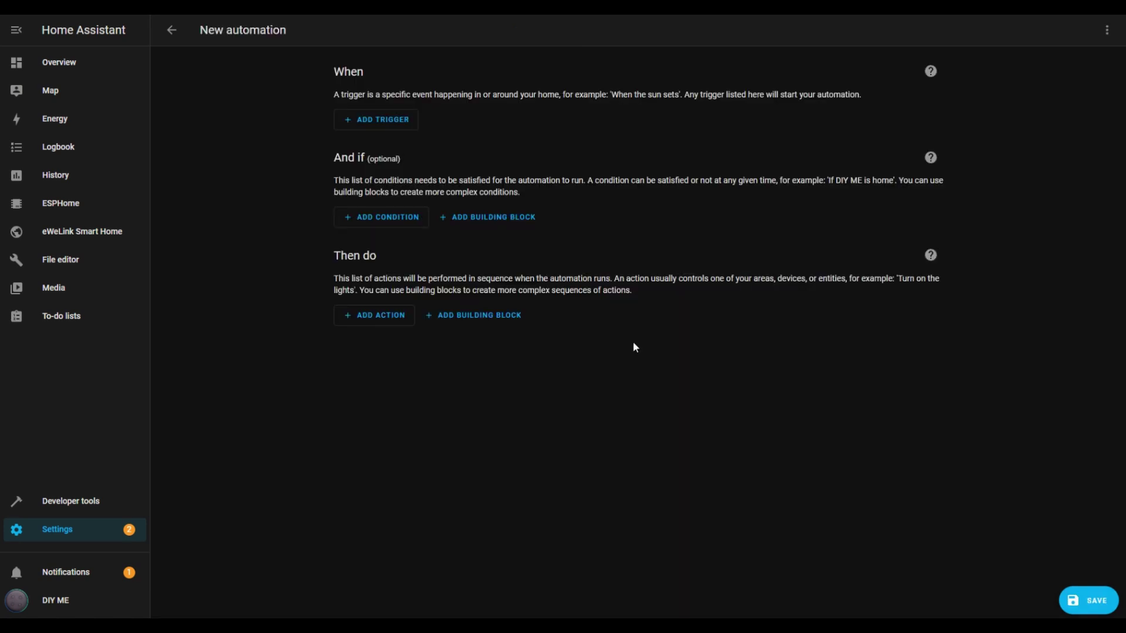
# - Add a device trigger for the Entrance motion sensor that fires when it starts detecting motion
pyautogui.click(364, 119)
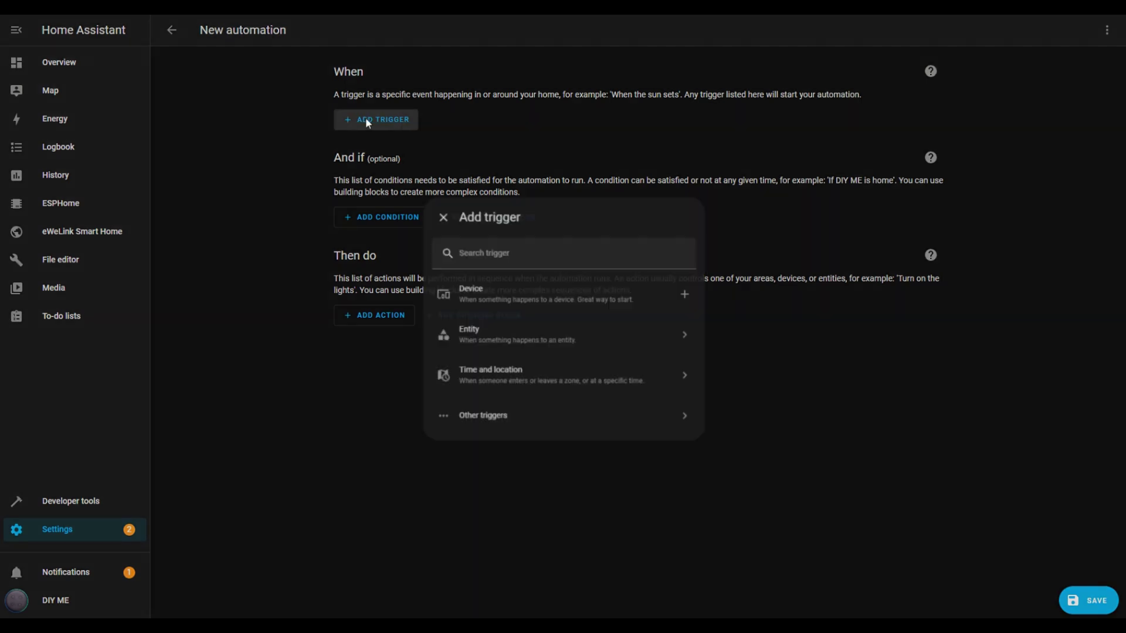
pyautogui.click(502, 295)
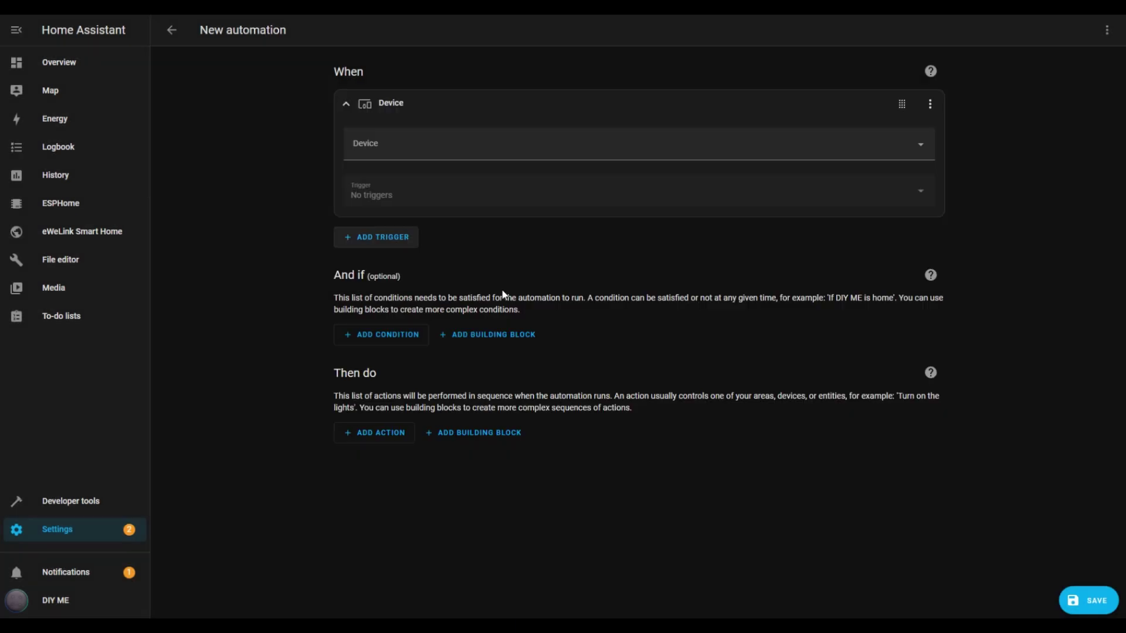
pyautogui.click(461, 148)
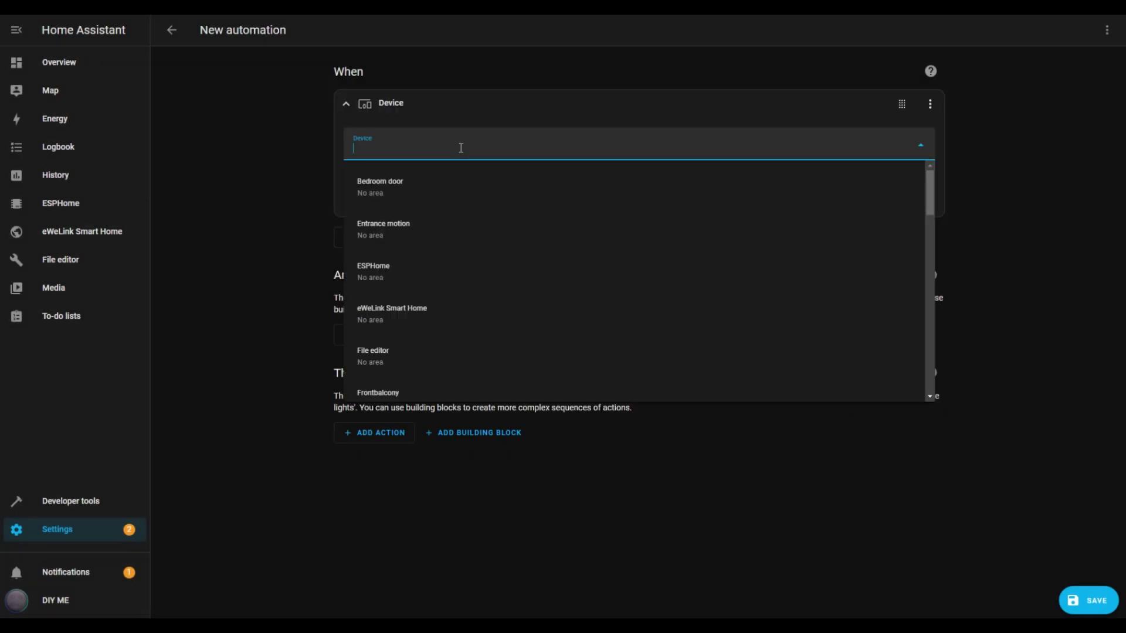
pyautogui.click(413, 230)
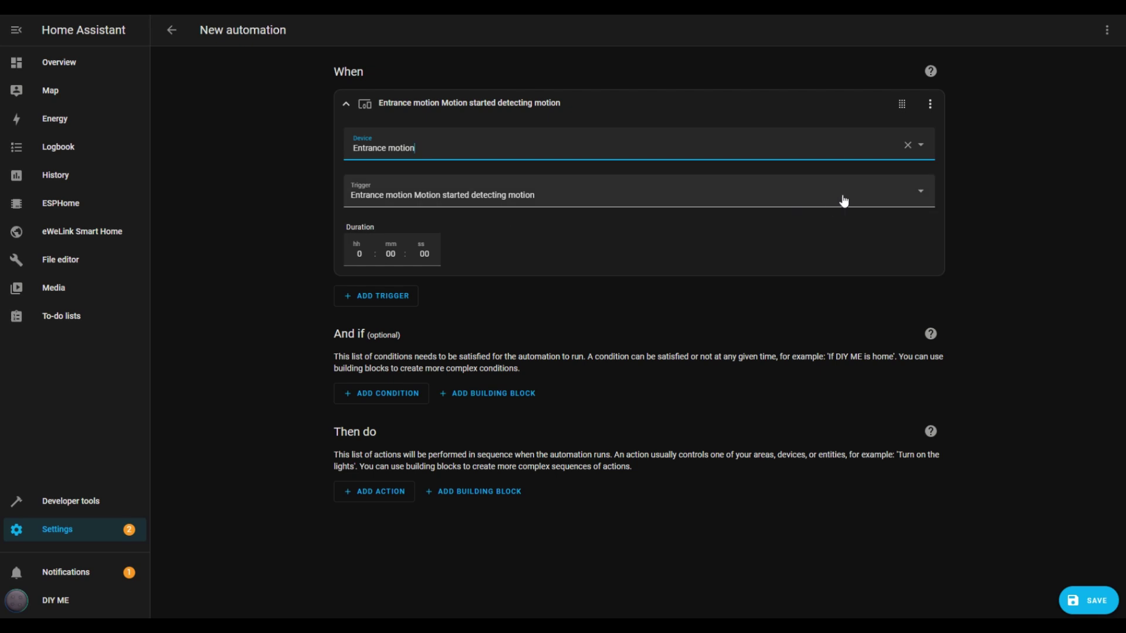
pyautogui.click(920, 200)
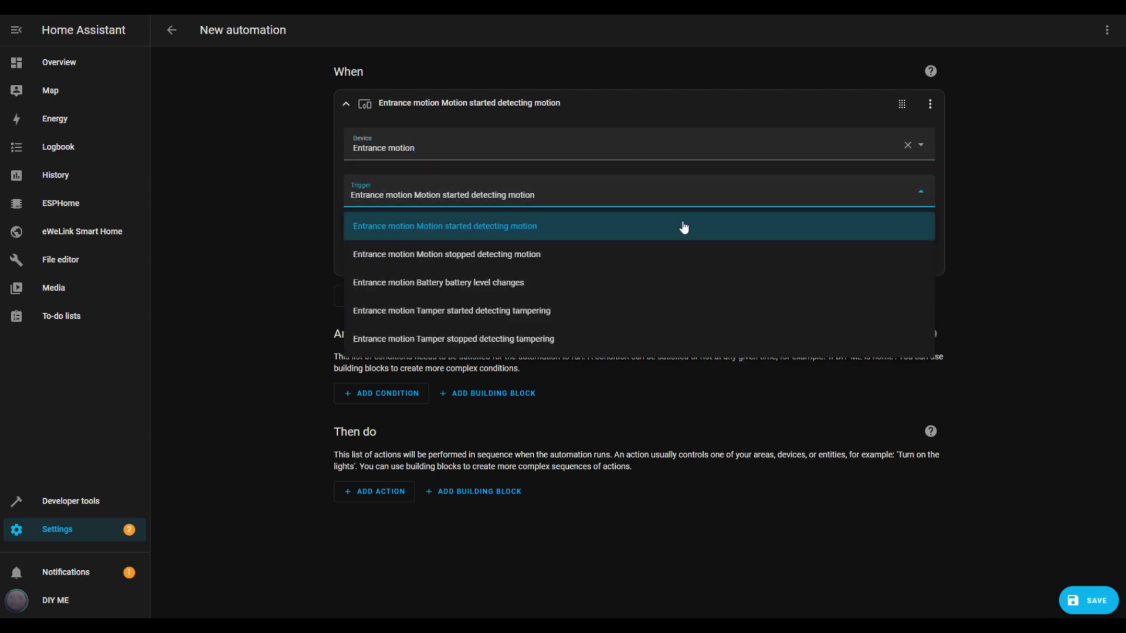
pyautogui.click(538, 242)
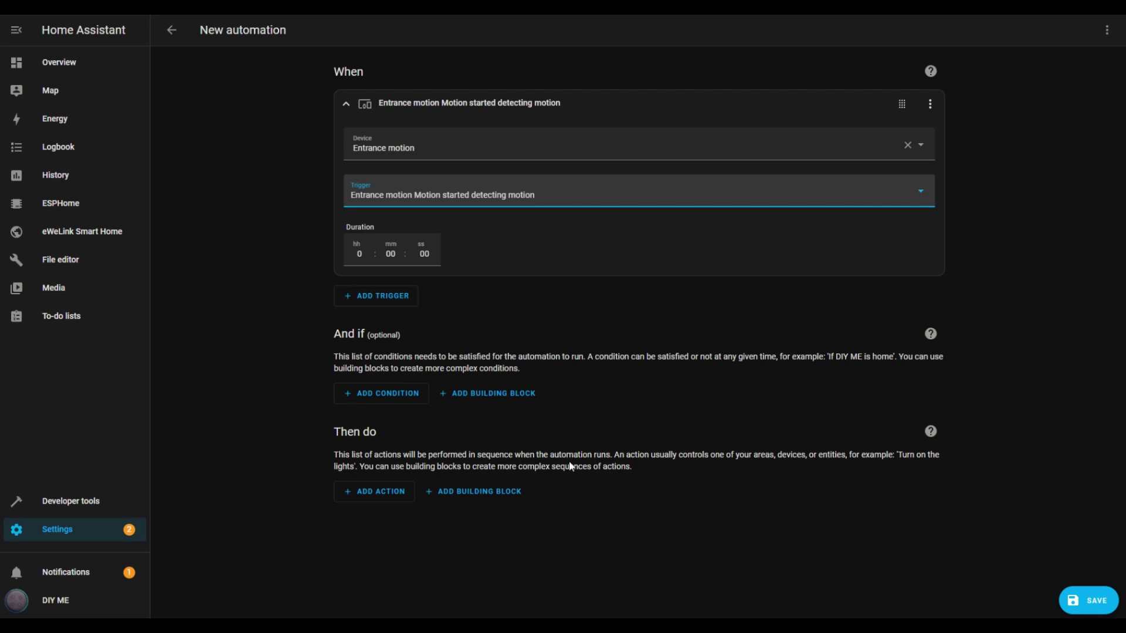
# - Add a Switch: Turn on action that targets the Entrance Panel-Stairs entity
pyautogui.click(381, 493)
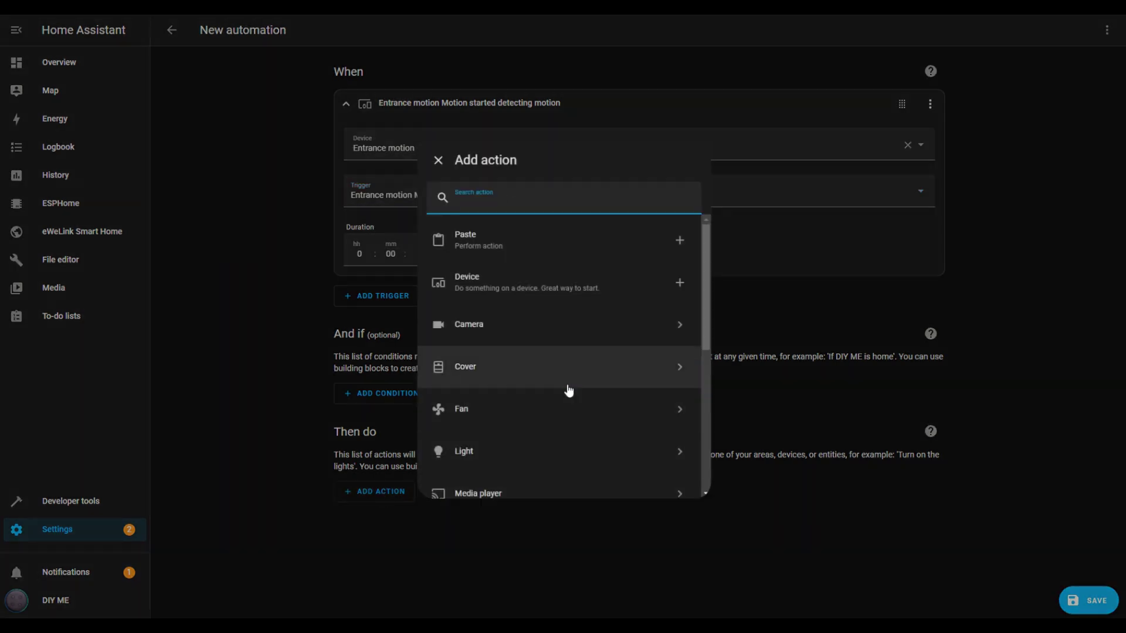
pyautogui.scroll(-5, 568, 390)
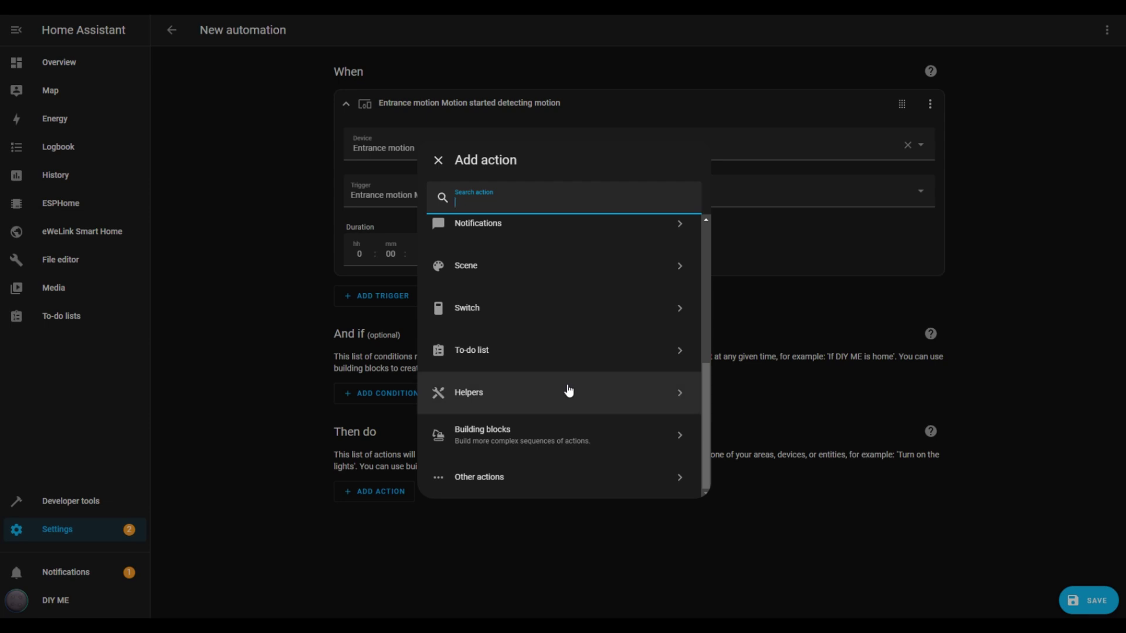
pyautogui.click(474, 312)
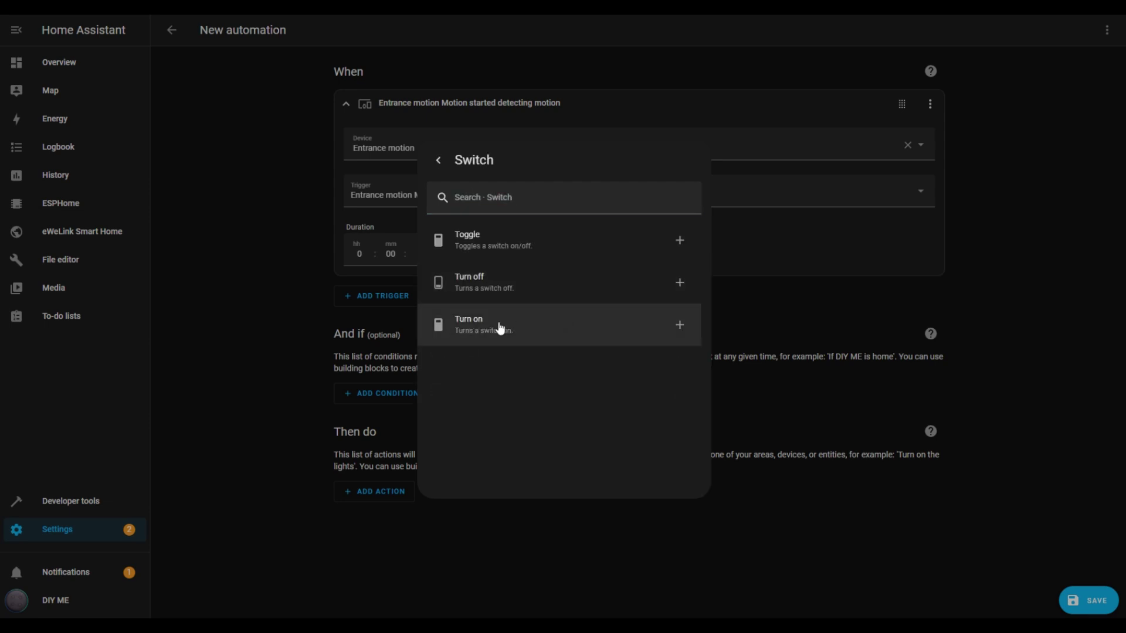
pyautogui.click(500, 329)
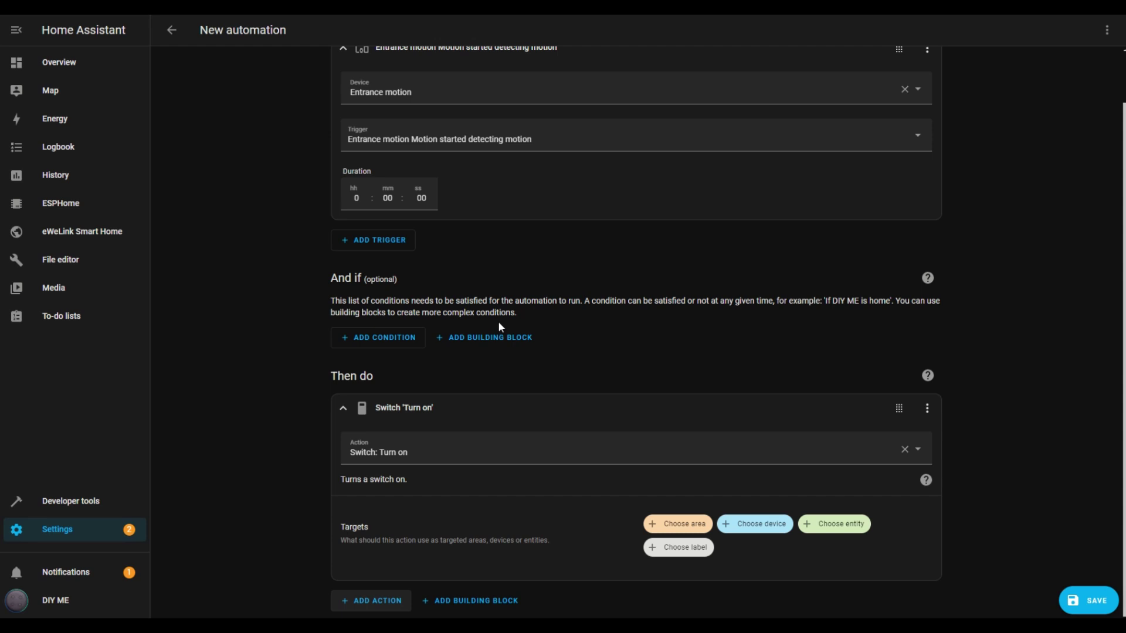
pyautogui.click(842, 526)
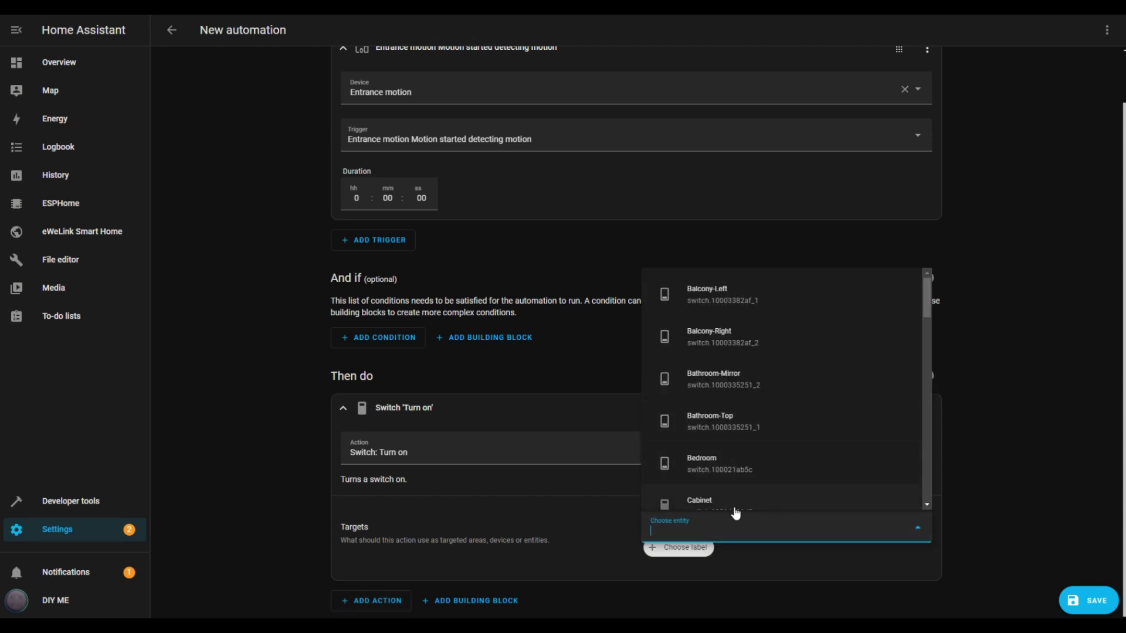
pyautogui.write('pane')
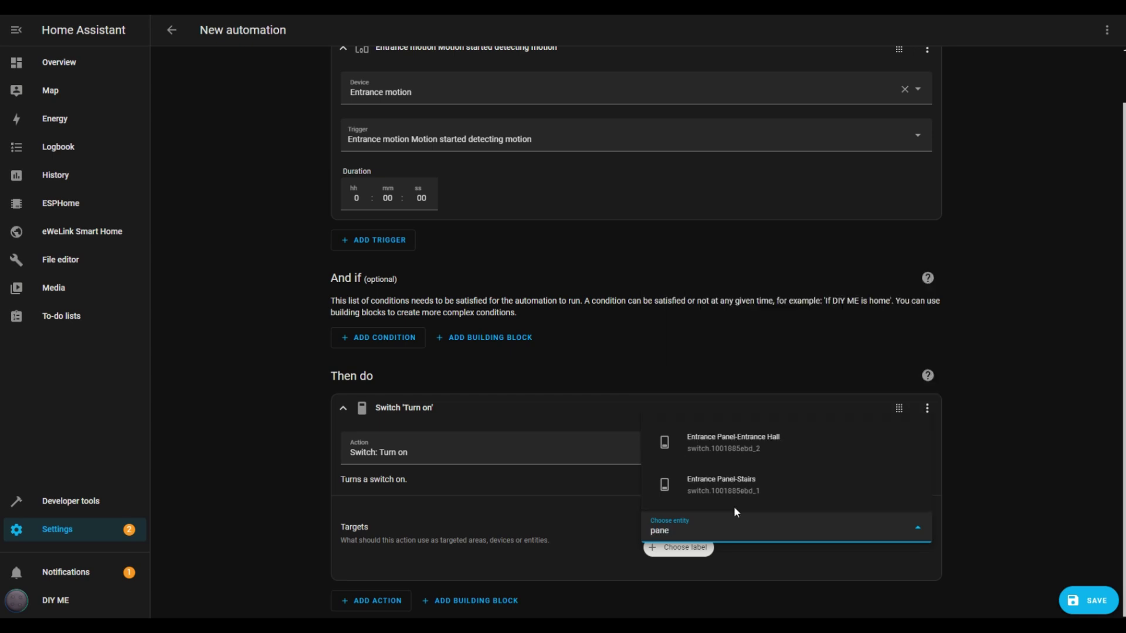
pyautogui.click(725, 491)
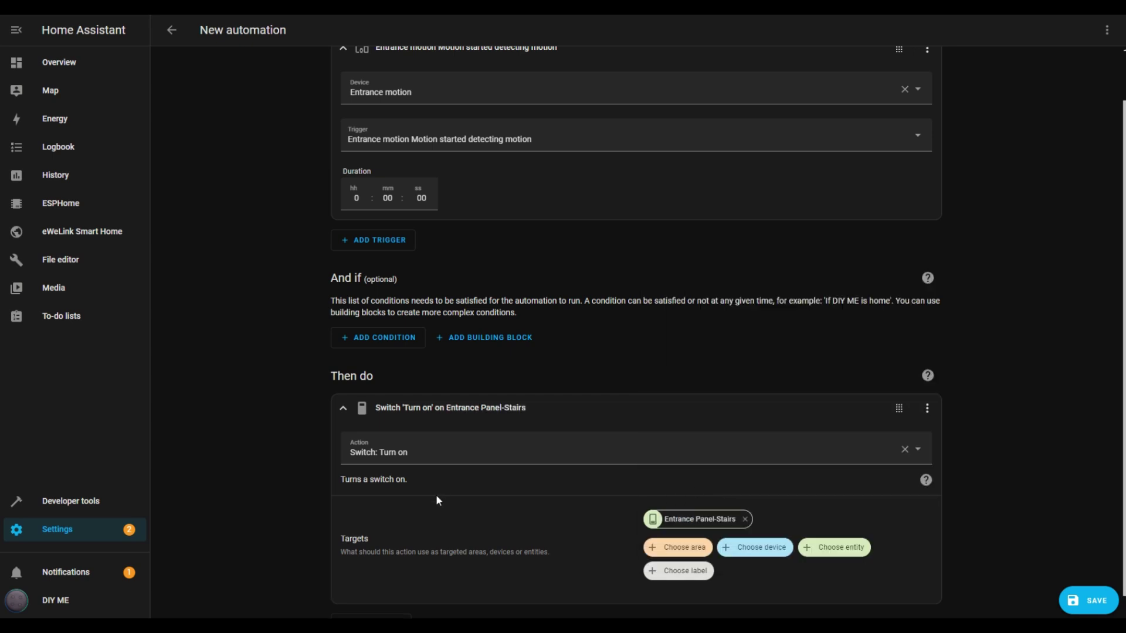
# - Add a second action that sends a notification with living_room
pyautogui.scroll(-1, 850, 496)
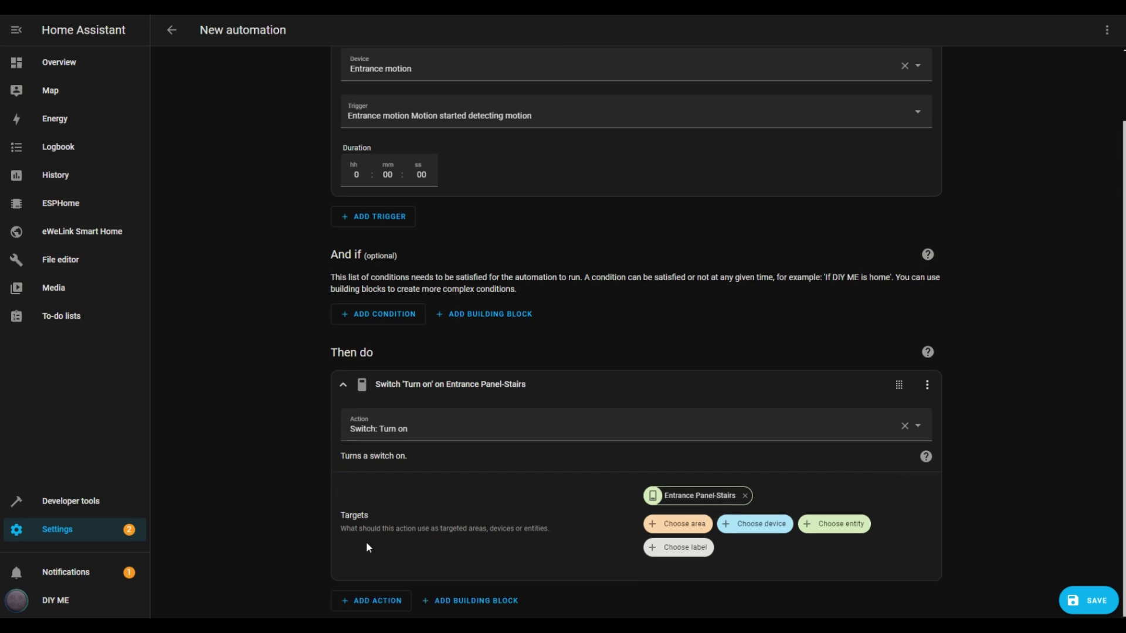
pyautogui.click(376, 601)
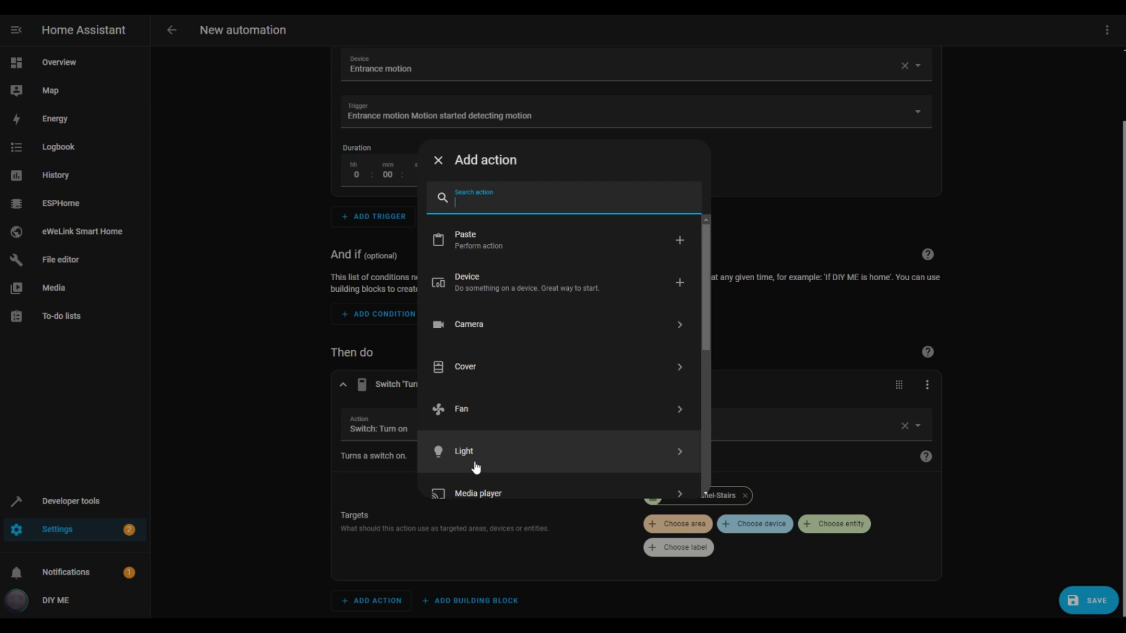
pyautogui.scroll(-5, 476, 466)
pyautogui.click(475, 314)
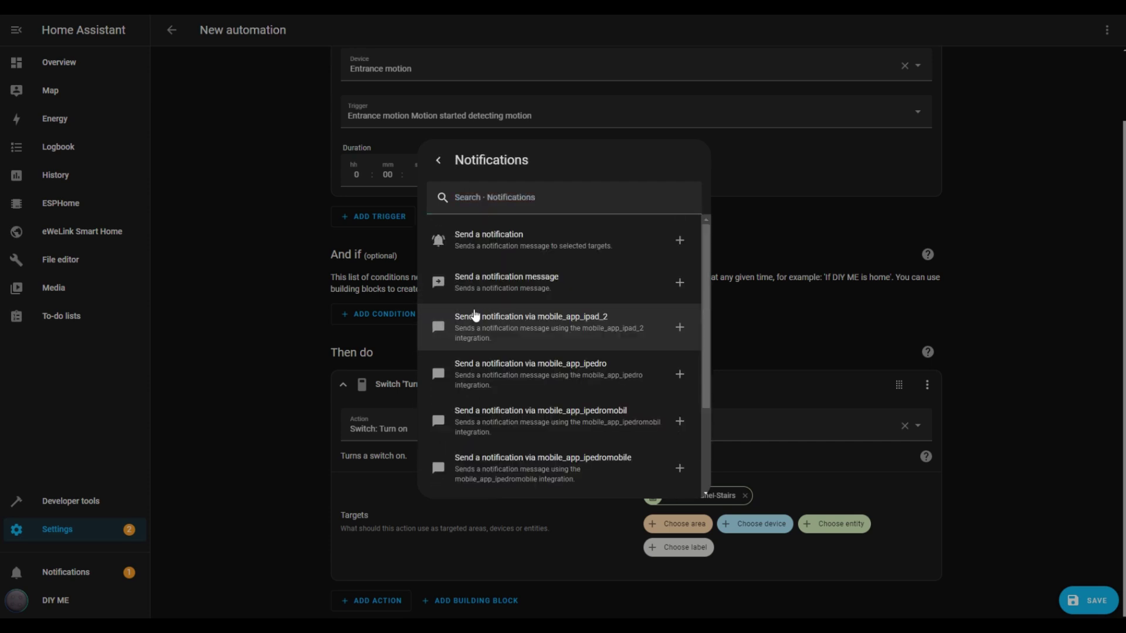
pyautogui.scroll(-2, 624, 372)
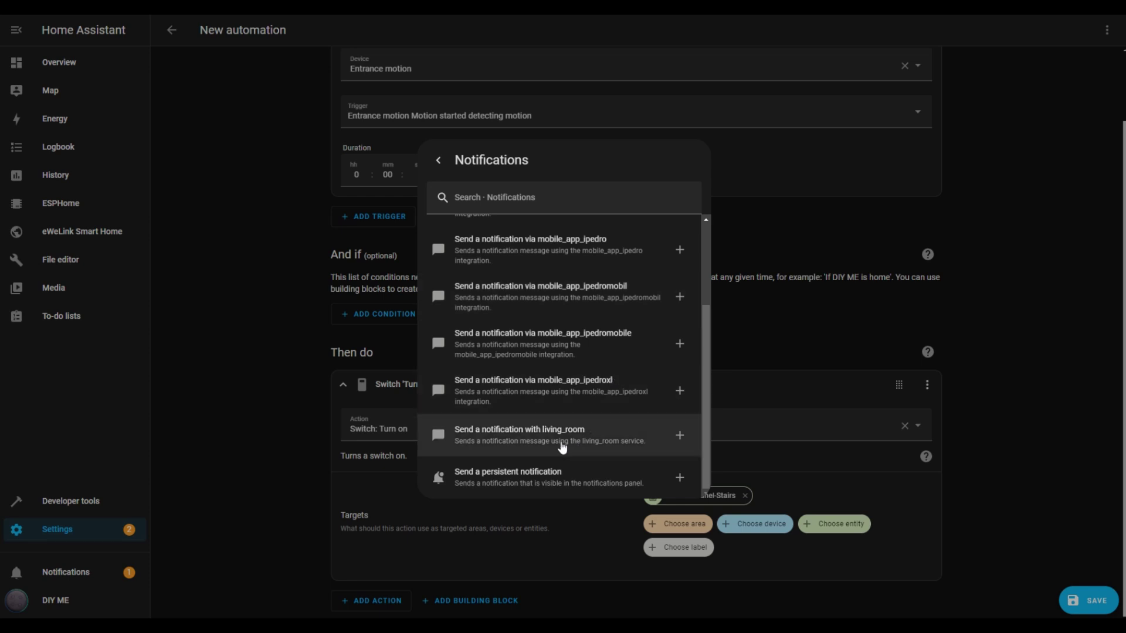
pyautogui.click(536, 447)
# - Set the notification's message to "There's someone at the door" and enable its title as "Motion"
pyautogui.click(726, 398)
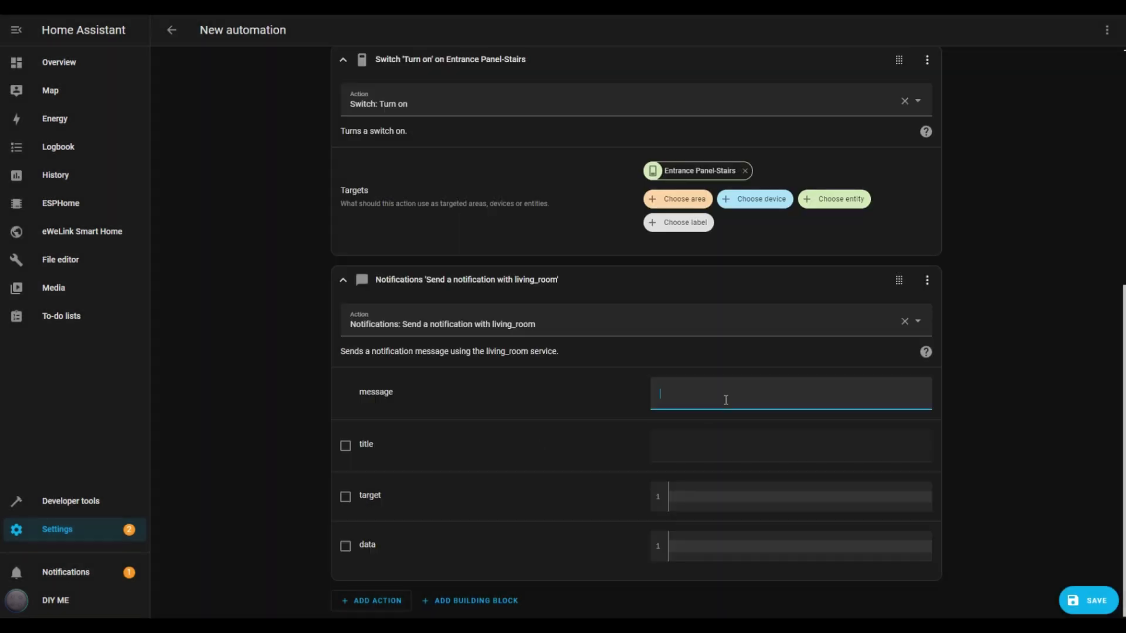
pyautogui.write("There's someone at the door")
pyautogui.click(346, 445)
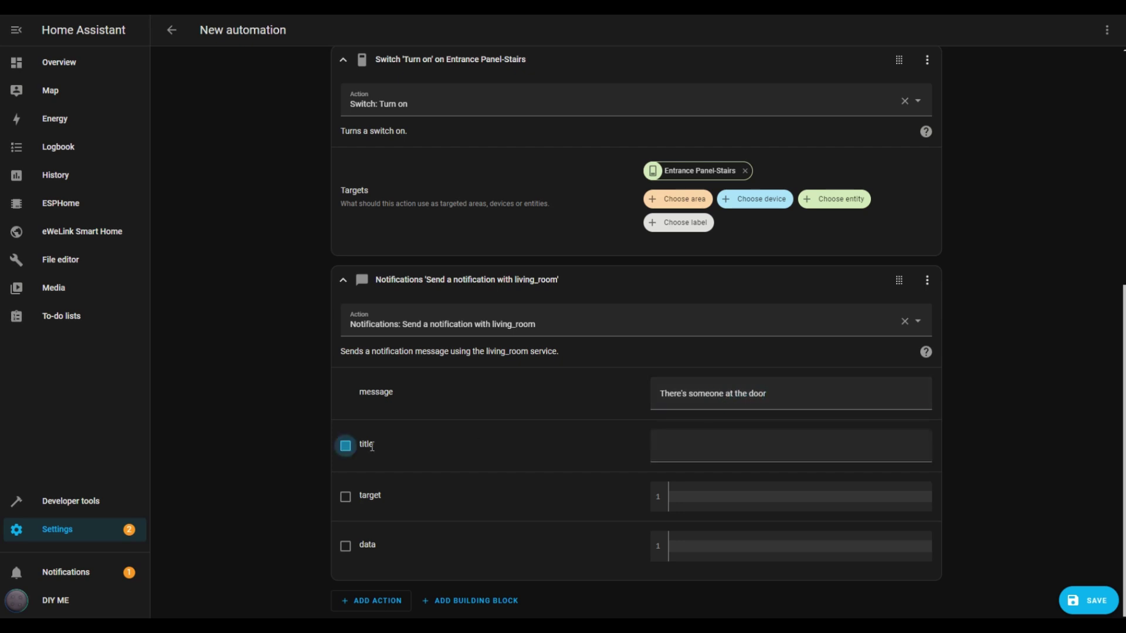
pyautogui.write('Motion')
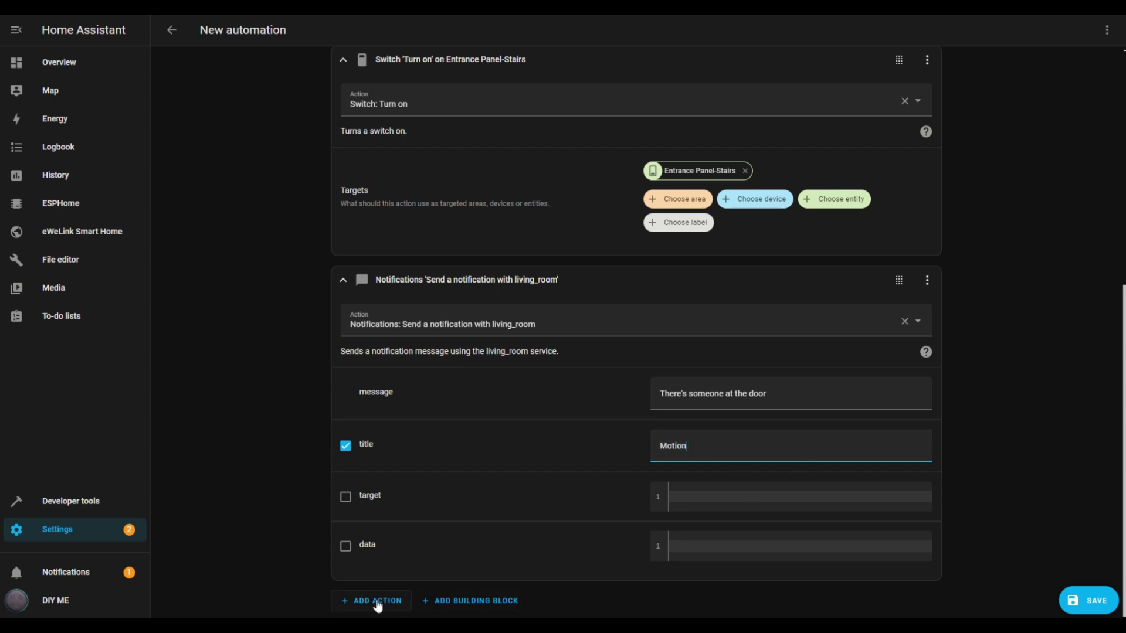
# - Add a time-delay building block after the notification and set its duration to 1 minute
pyautogui.click(469, 601)
pyautogui.scroll(-3, 492, 460)
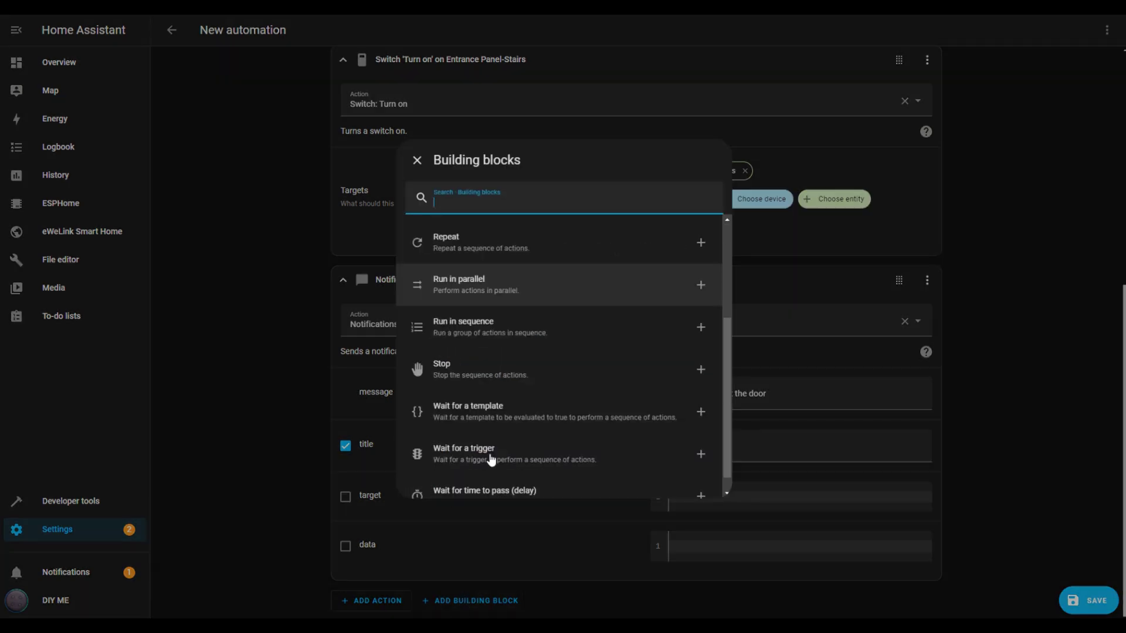
pyautogui.scroll(-1, 492, 460)
pyautogui.click(476, 472)
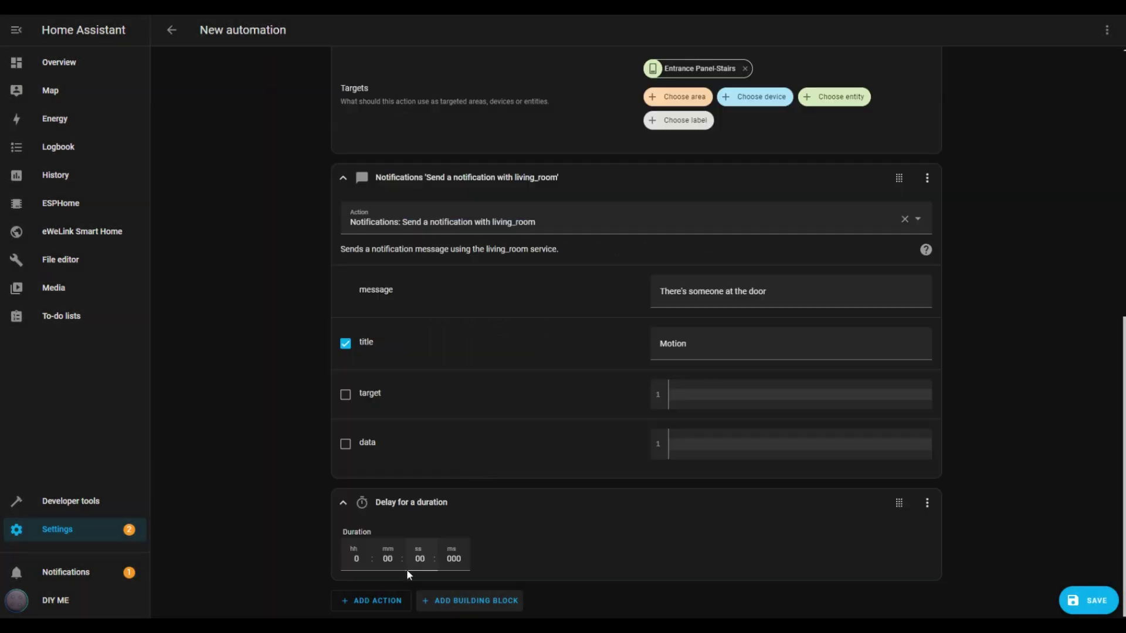
pyautogui.click(394, 559)
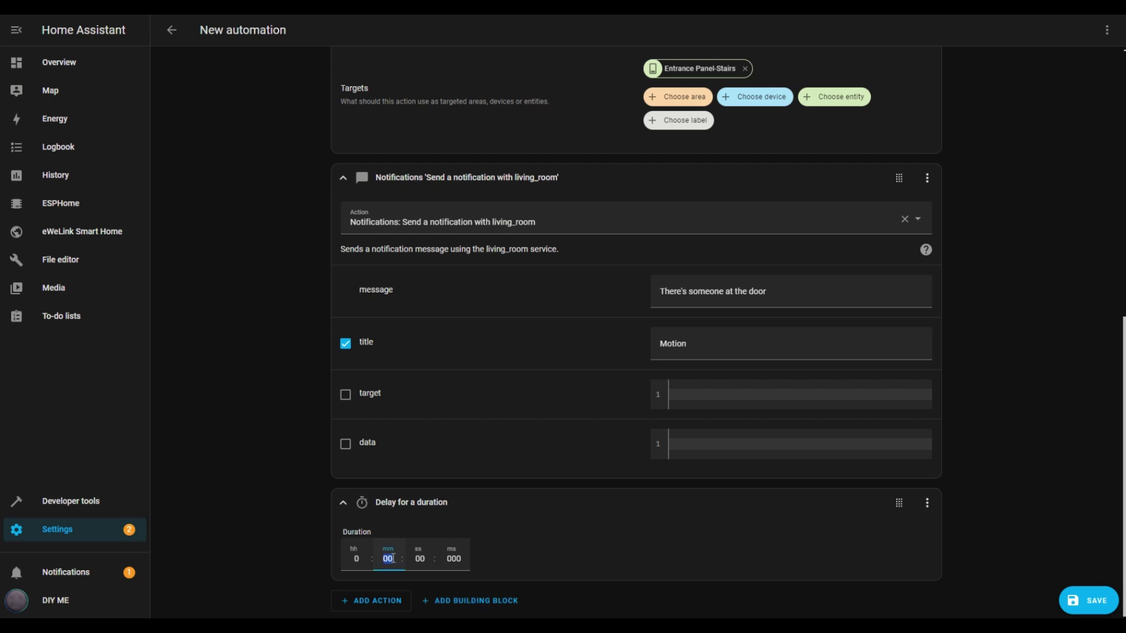
pyautogui.write('1')
# - Add a Switch: Turn off action after the delay, targeting the Entrance Panel-Stairs entity
pyautogui.click(379, 601)
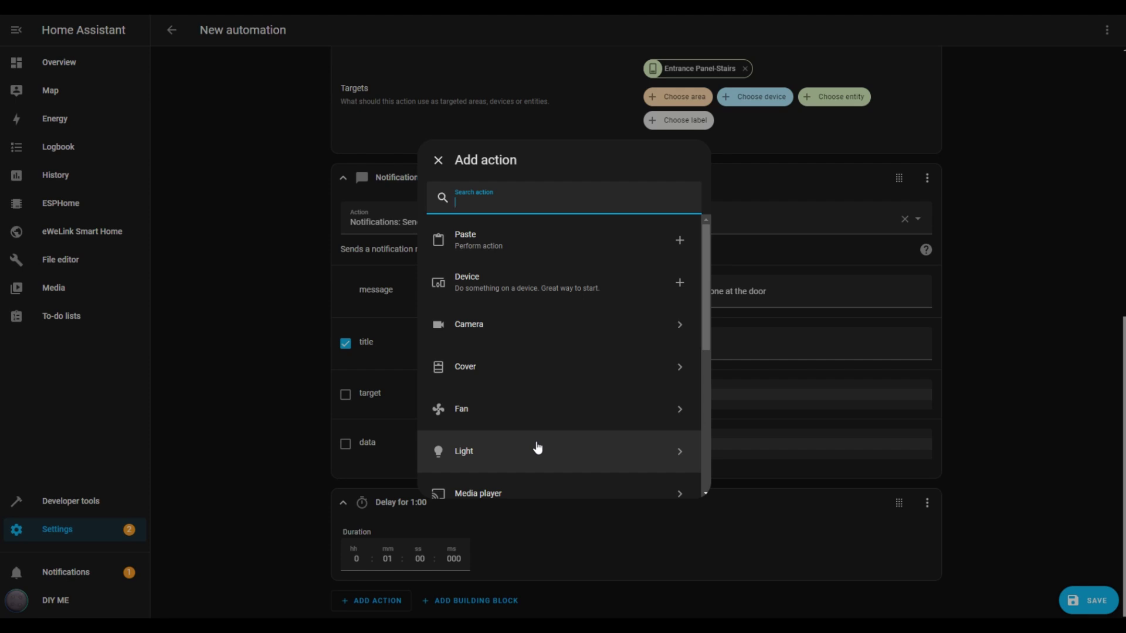
pyautogui.scroll(-5, 537, 447)
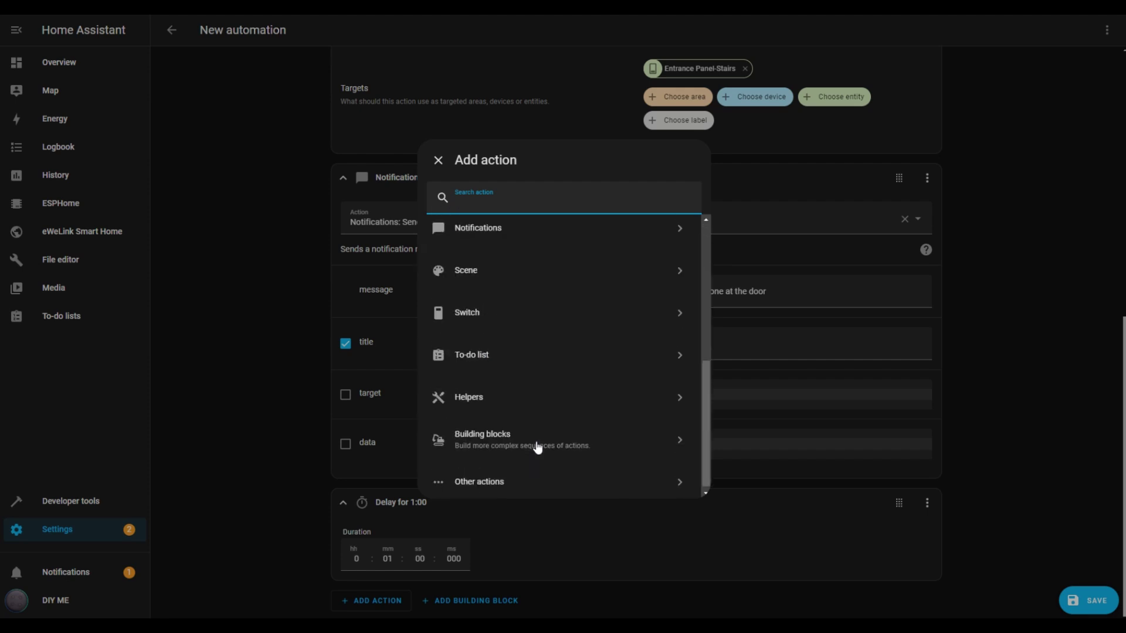
pyautogui.click(479, 310)
pyautogui.click(483, 291)
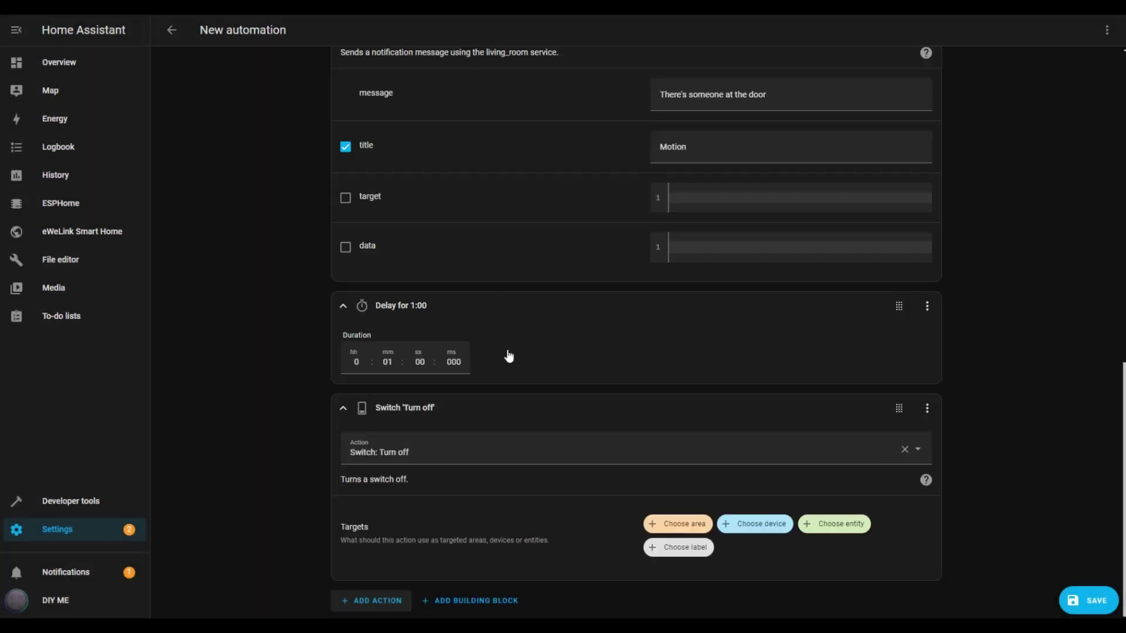
pyautogui.click(755, 524)
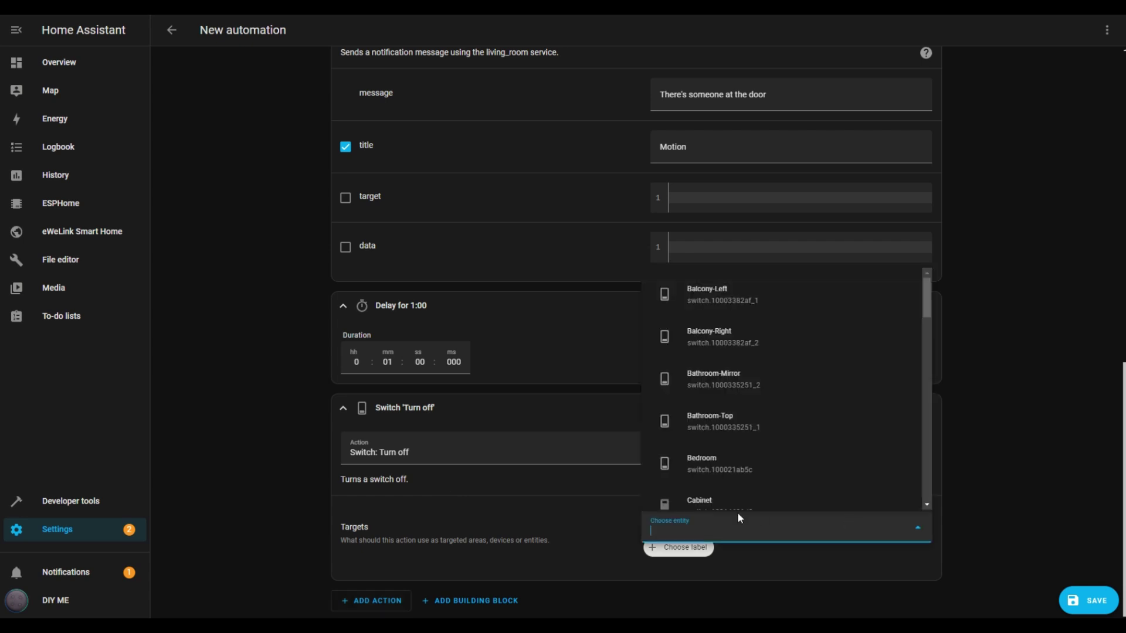
pyautogui.write('ent')
pyautogui.click(733, 449)
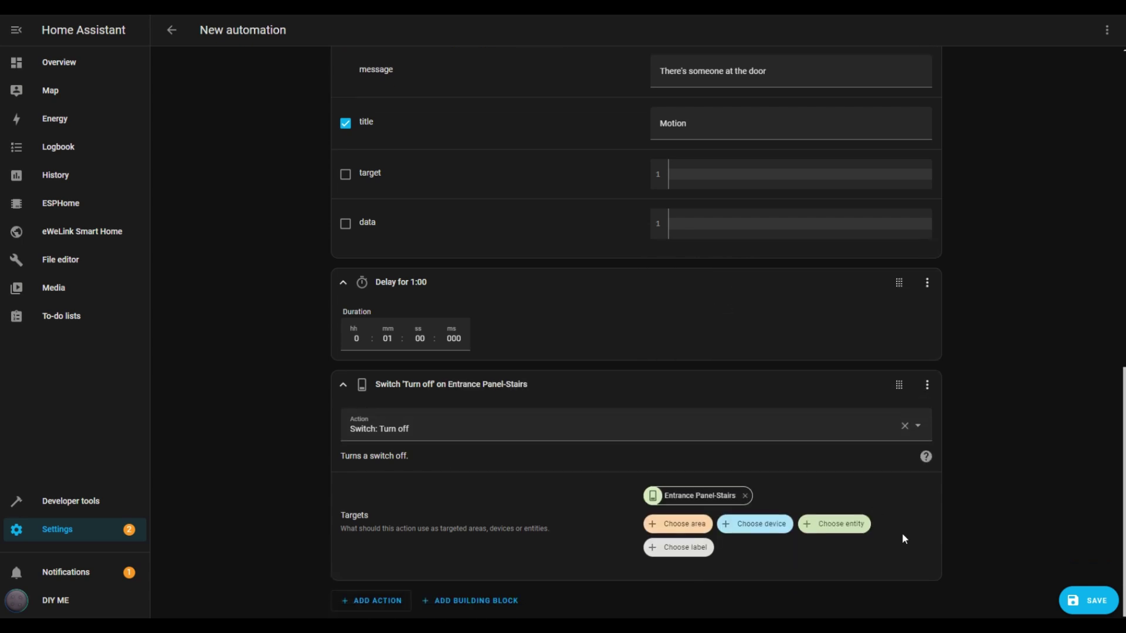
# - Save the automation under the name "Someone at the door" and leave its editor
pyautogui.click(1096, 610)
pyautogui.tripleClick(462, 294)
pyautogui.write('Someone at the ')
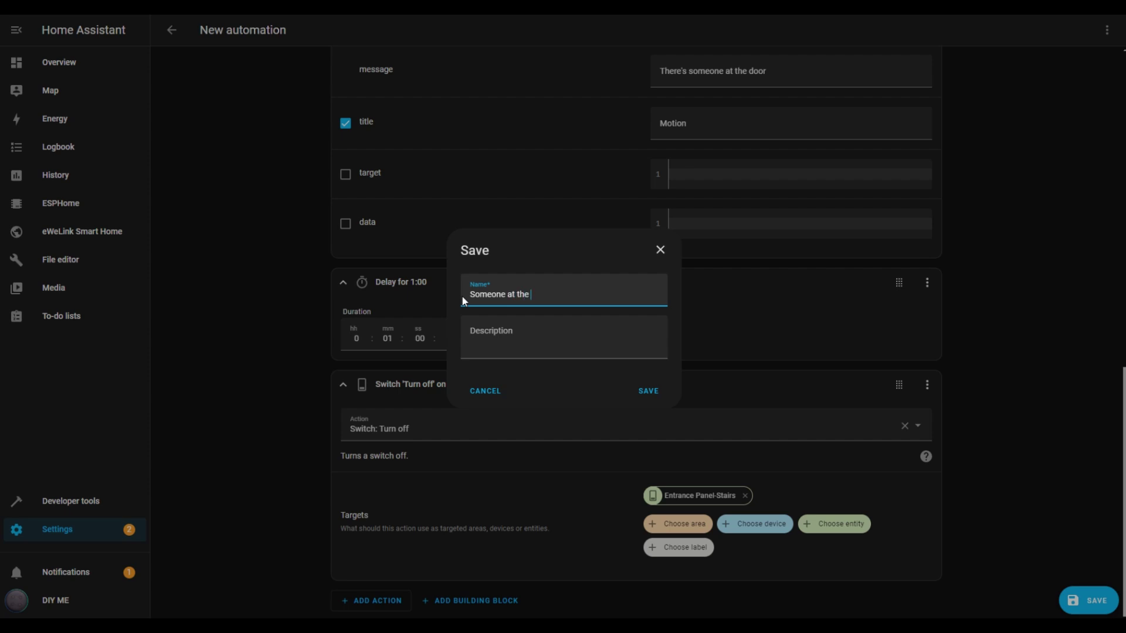
pyautogui.write('door')
pyautogui.click(645, 394)
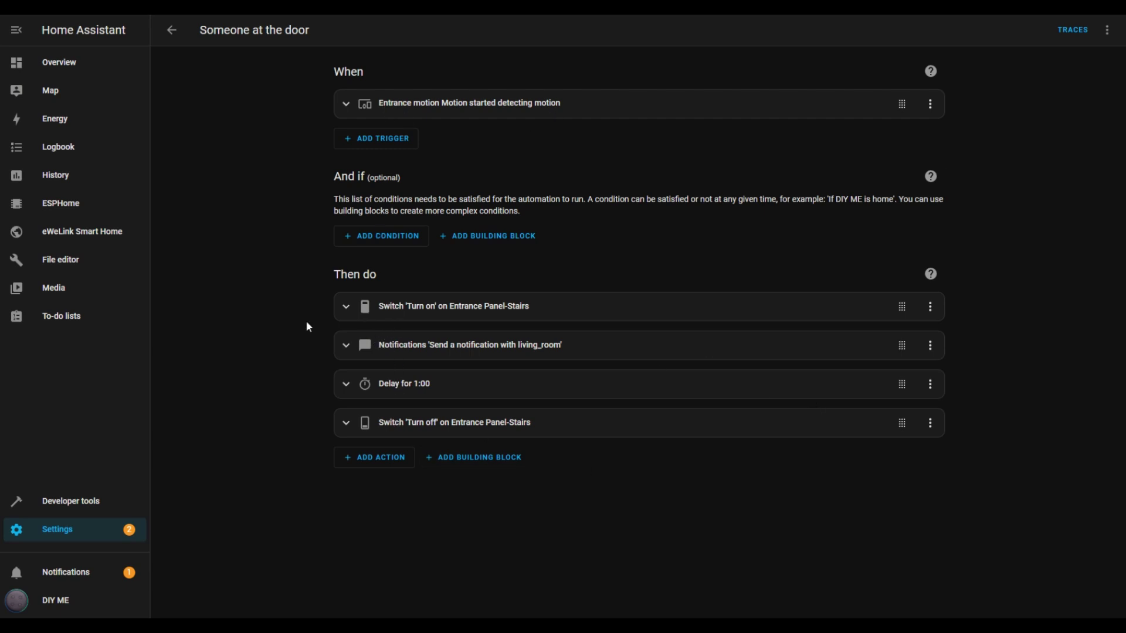
pyautogui.click(171, 30)
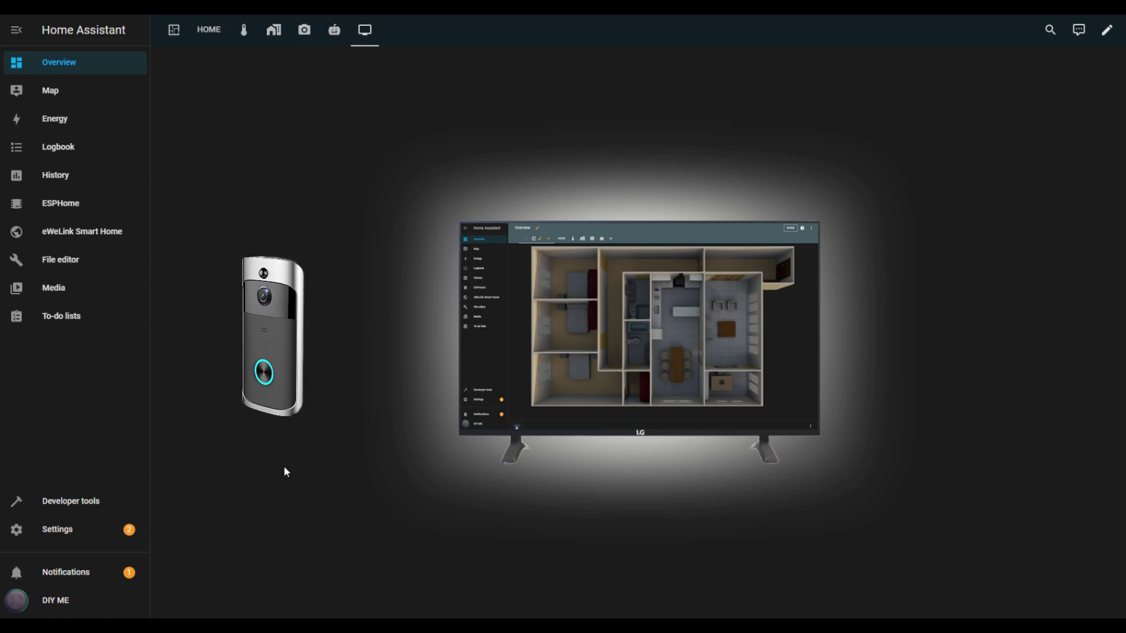
# - Open the automations list in the settings and start a new automation from scratch
pyautogui.click(68, 531)
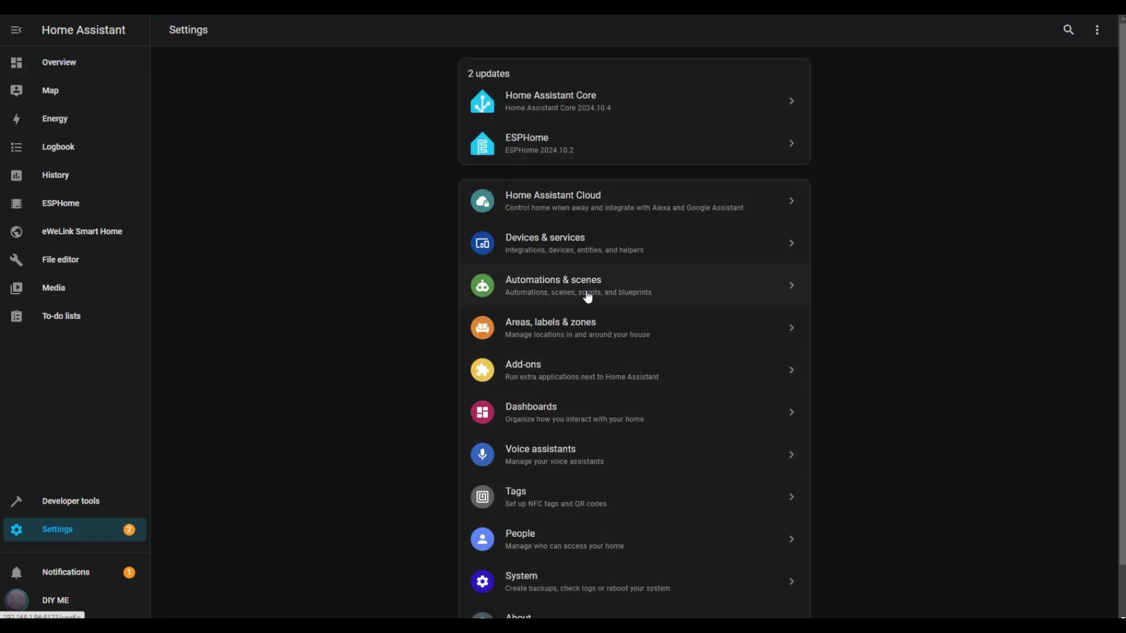
pyautogui.click(545, 292)
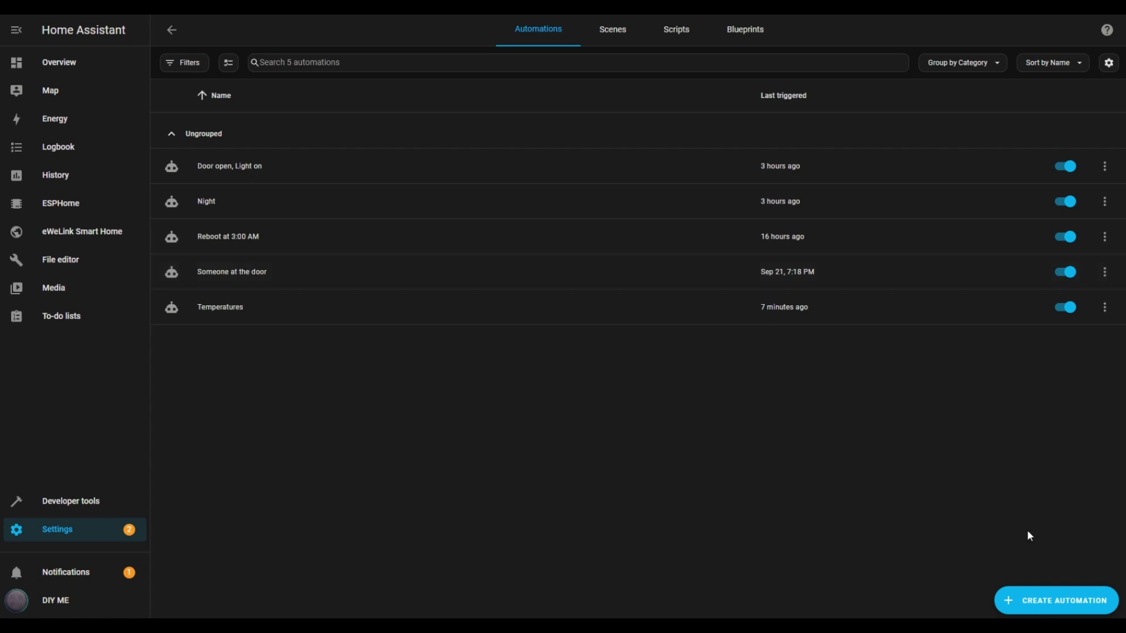
pyautogui.click(1066, 602)
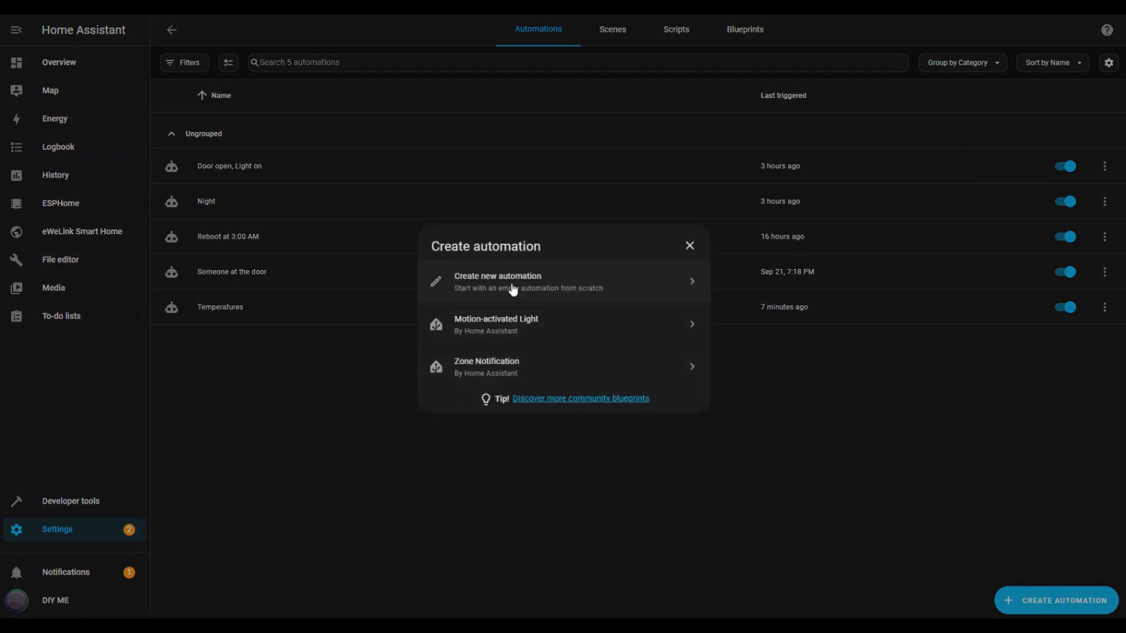
pyautogui.click(513, 287)
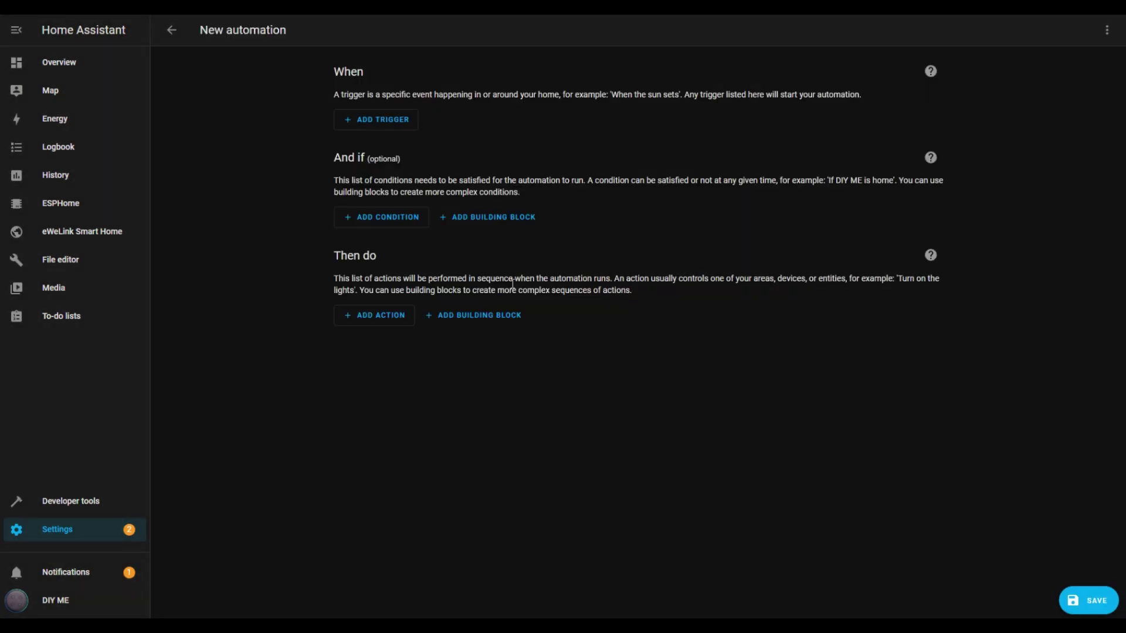
# - Add a Device trigger for the Entrance motion sensor that fires when it starts detecting motion
pyautogui.click(399, 120)
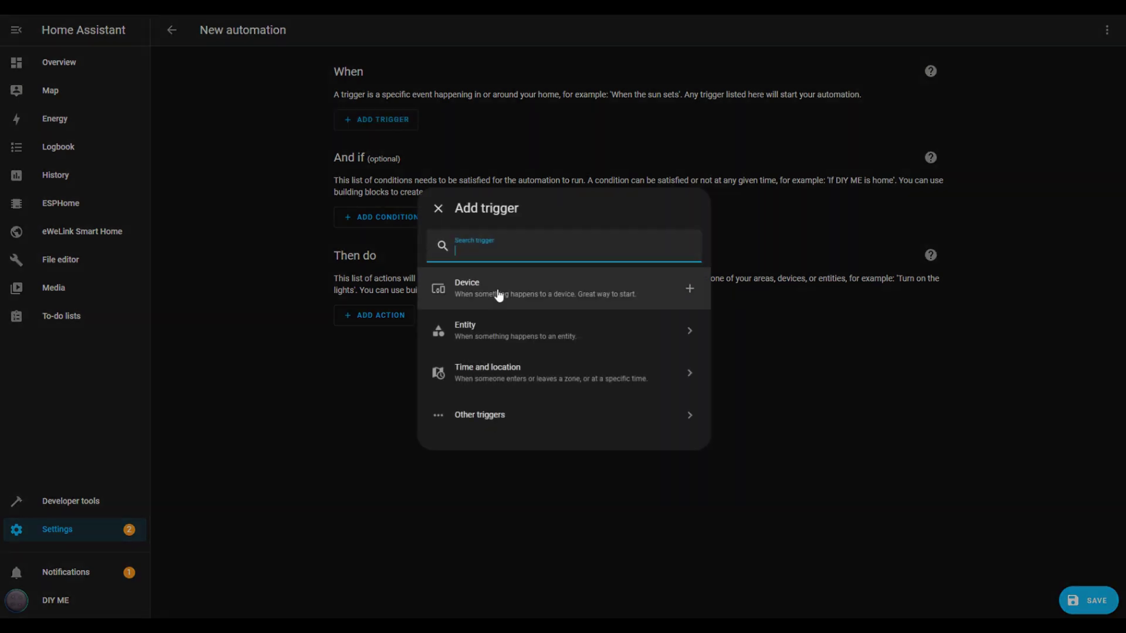
pyautogui.click(498, 295)
pyautogui.click(446, 151)
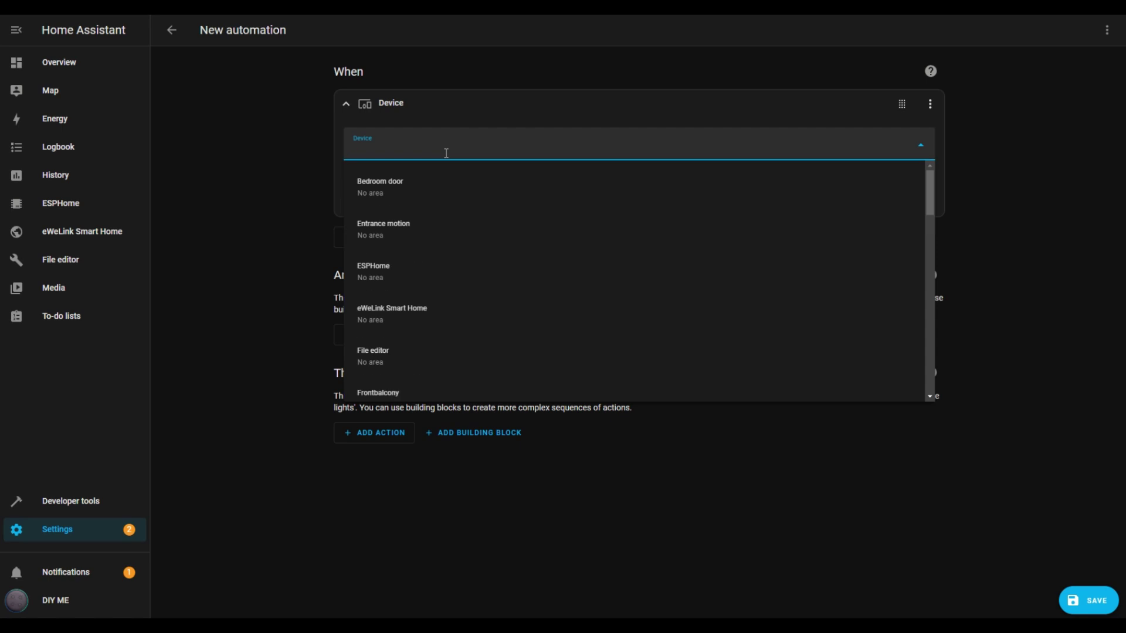
pyautogui.write('motio')
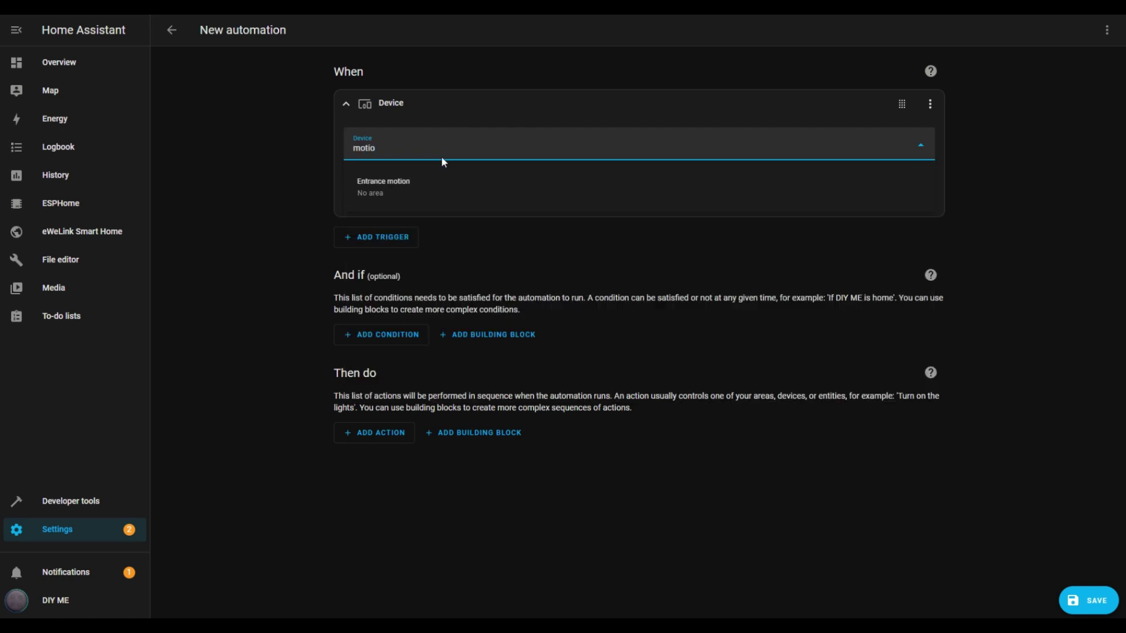
pyautogui.click(433, 184)
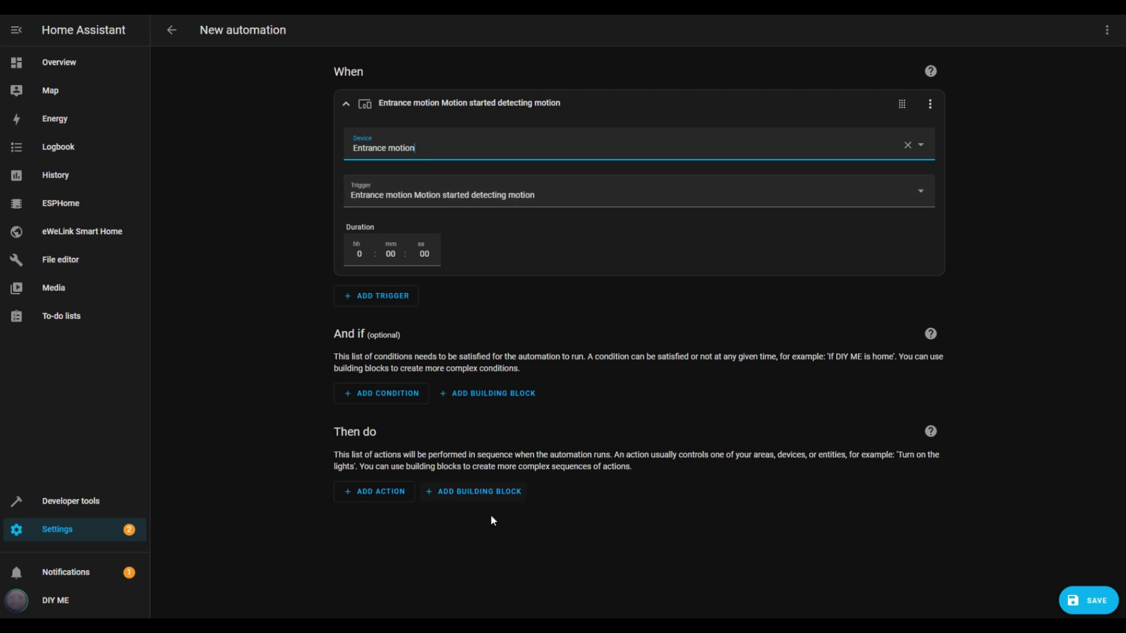
# - Add a Media player: Pause action targeting the Living room TV entity
pyautogui.click(378, 495)
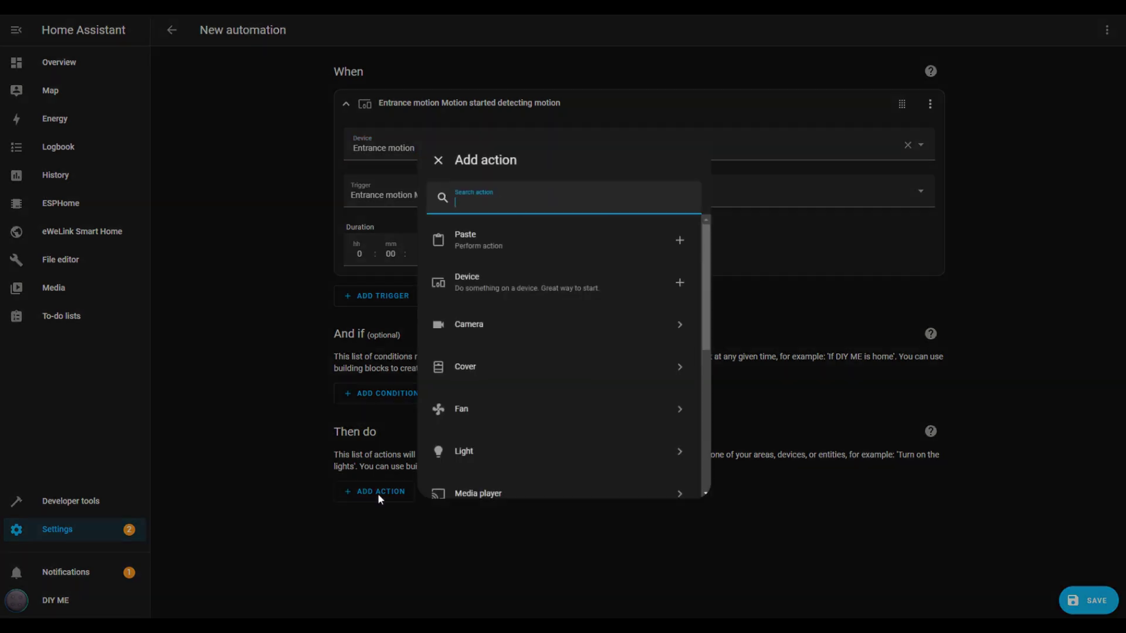
pyautogui.scroll(-3, 513, 435)
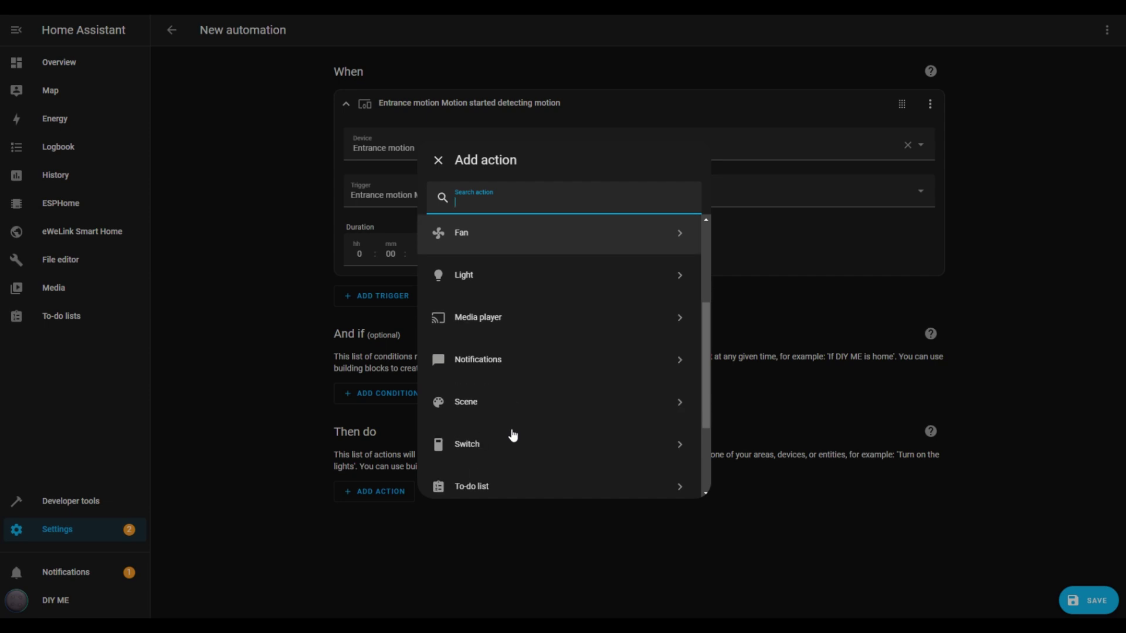
pyautogui.click(485, 322)
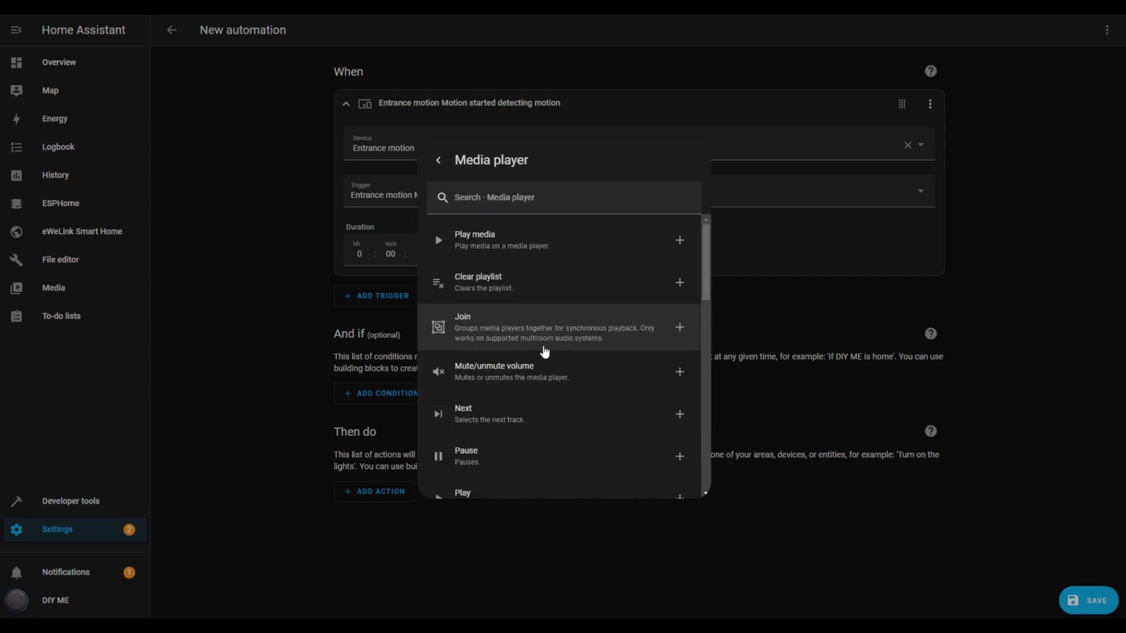
pyautogui.scroll(-2, 544, 351)
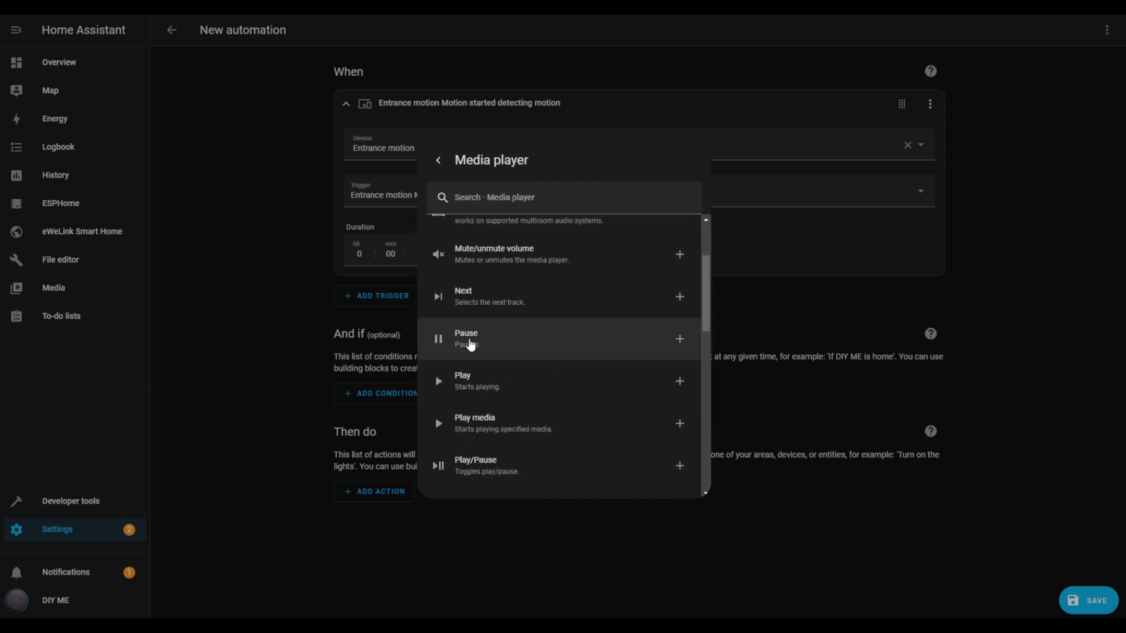
pyautogui.click(471, 345)
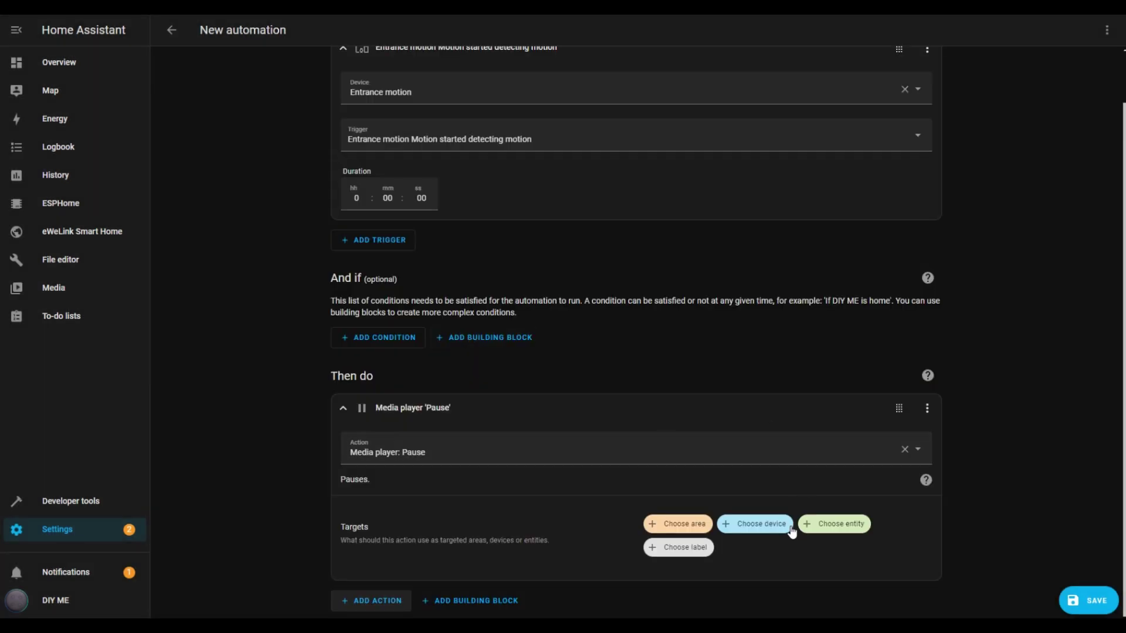
pyautogui.click(818, 525)
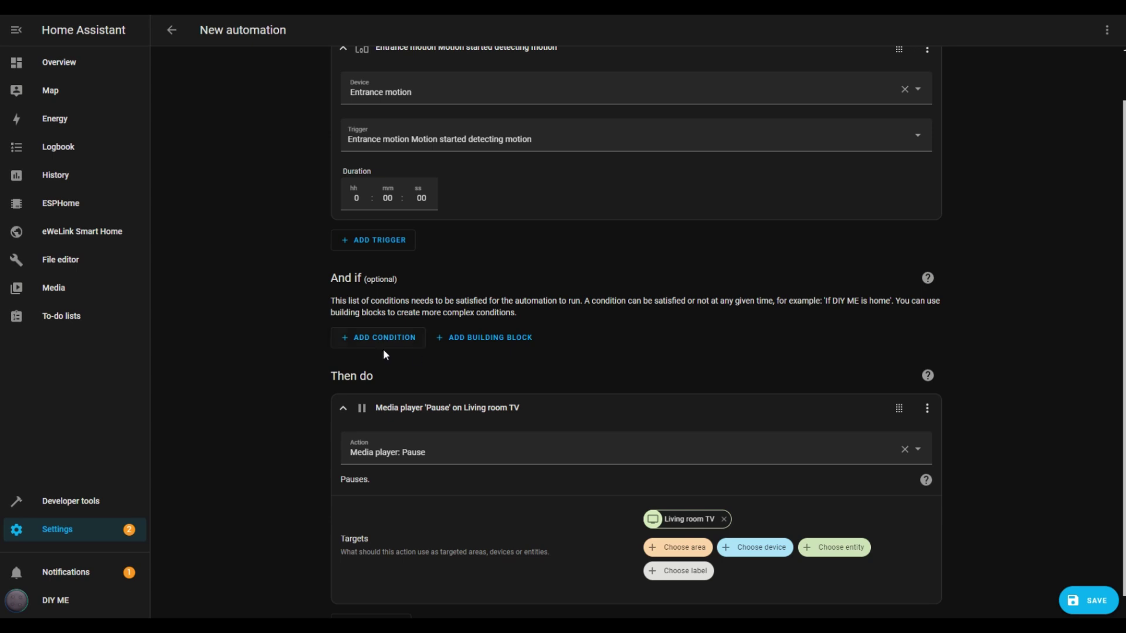
pyautogui.scroll(-1, 674, 452)
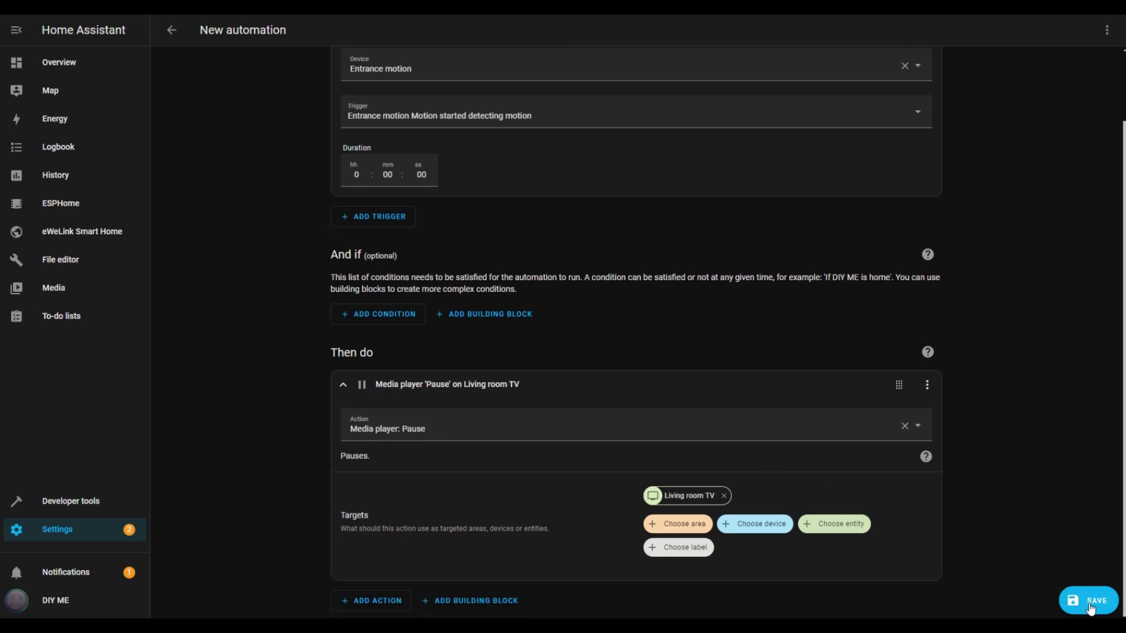
# - Save the automation under the name "Pause TV if is someone at the door"
pyautogui.click(1090, 601)
pyautogui.hotkey('ctrl', 'a')
pyautogui.write('Pause TV if is someone at')
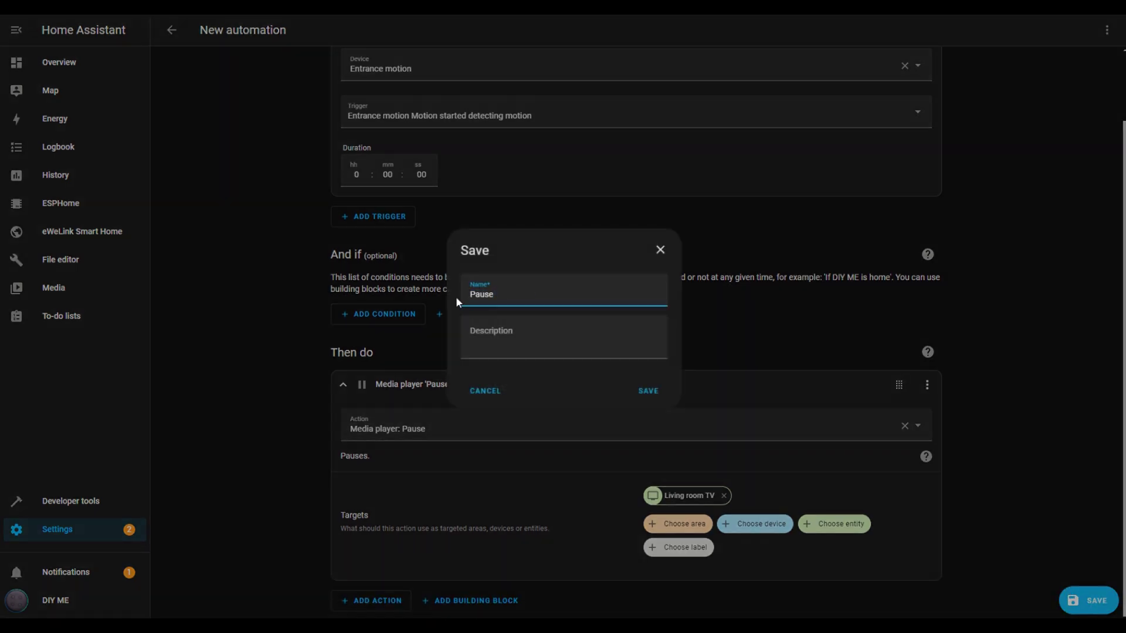
pyautogui.write(' the door')
pyautogui.click(648, 391)
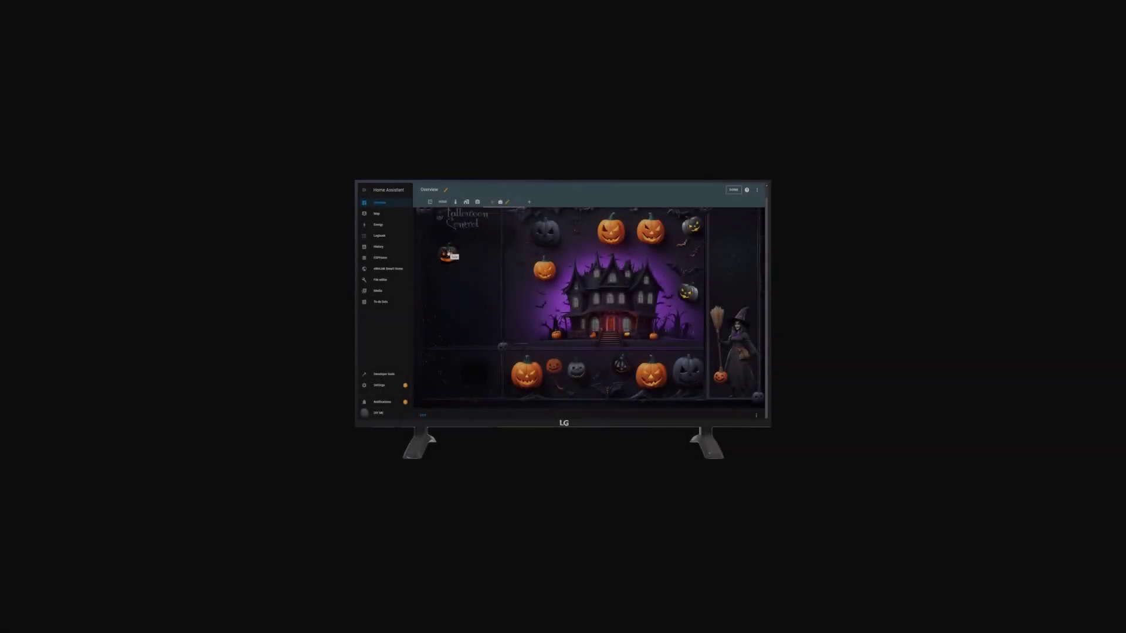
pyautogui.click(423, 415)
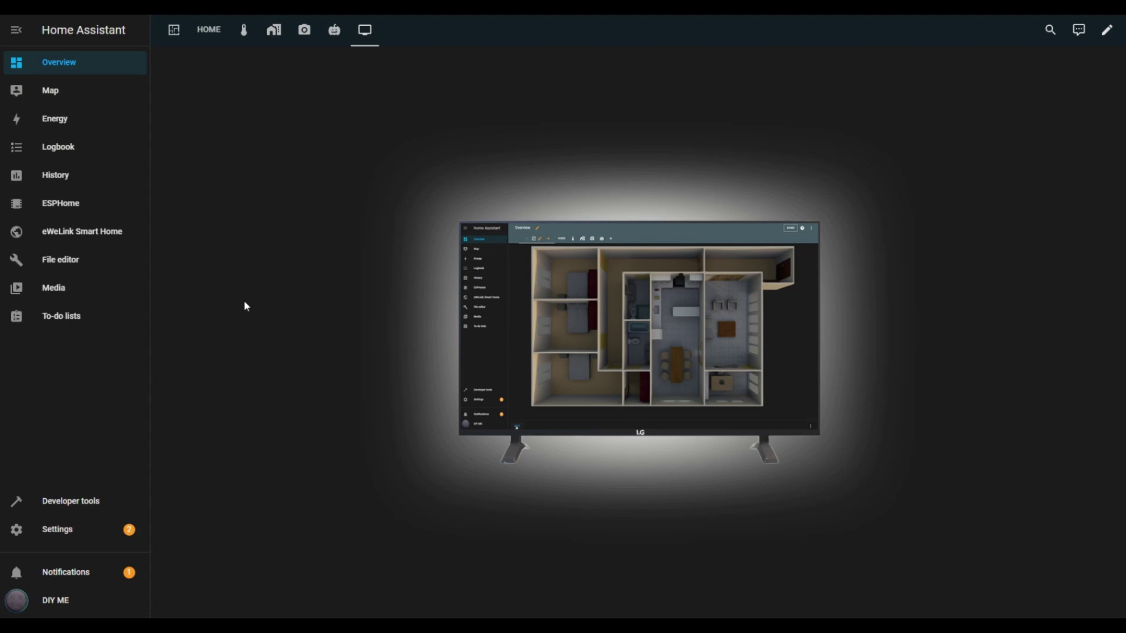
# - Return to the automations list from the dashboard and create another empty automation
pyautogui.click(46, 534)
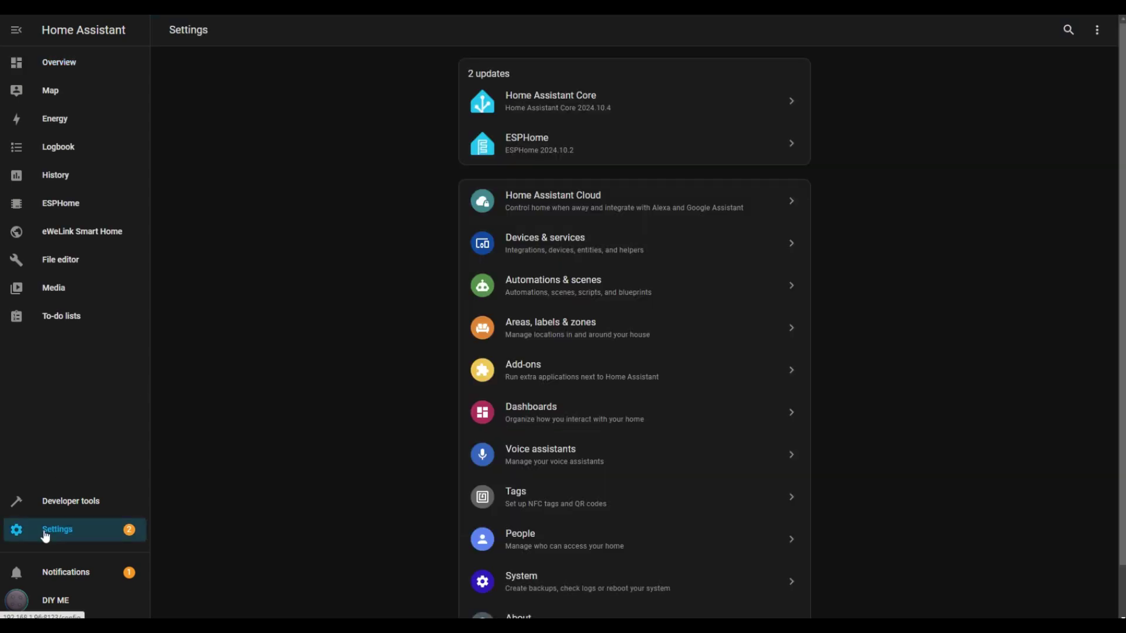
pyautogui.click(535, 289)
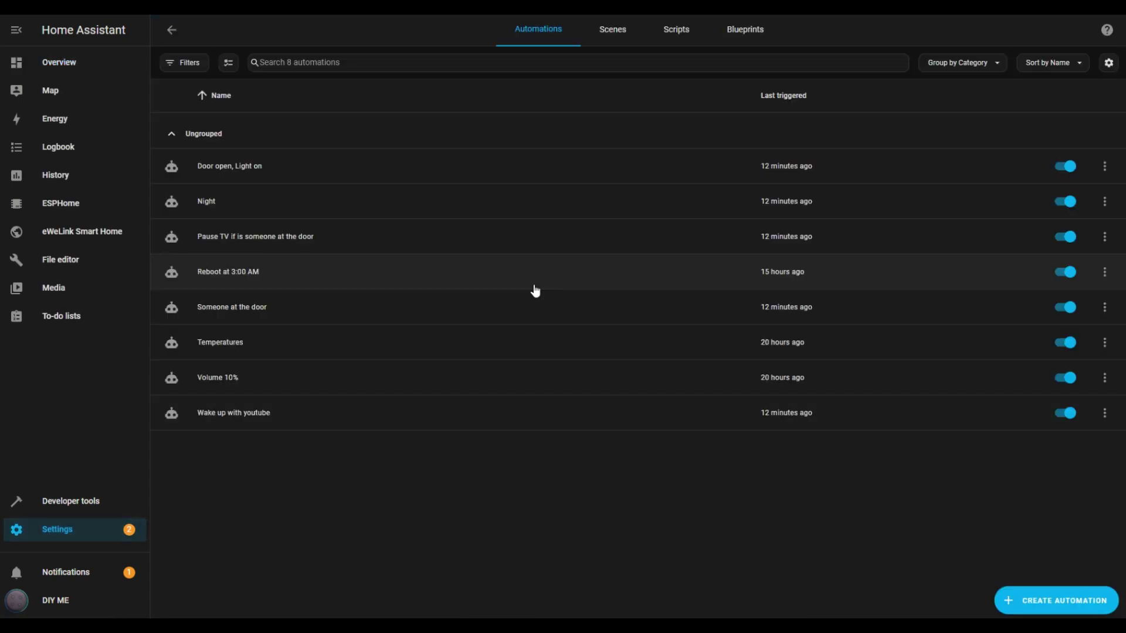
pyautogui.click(1062, 601)
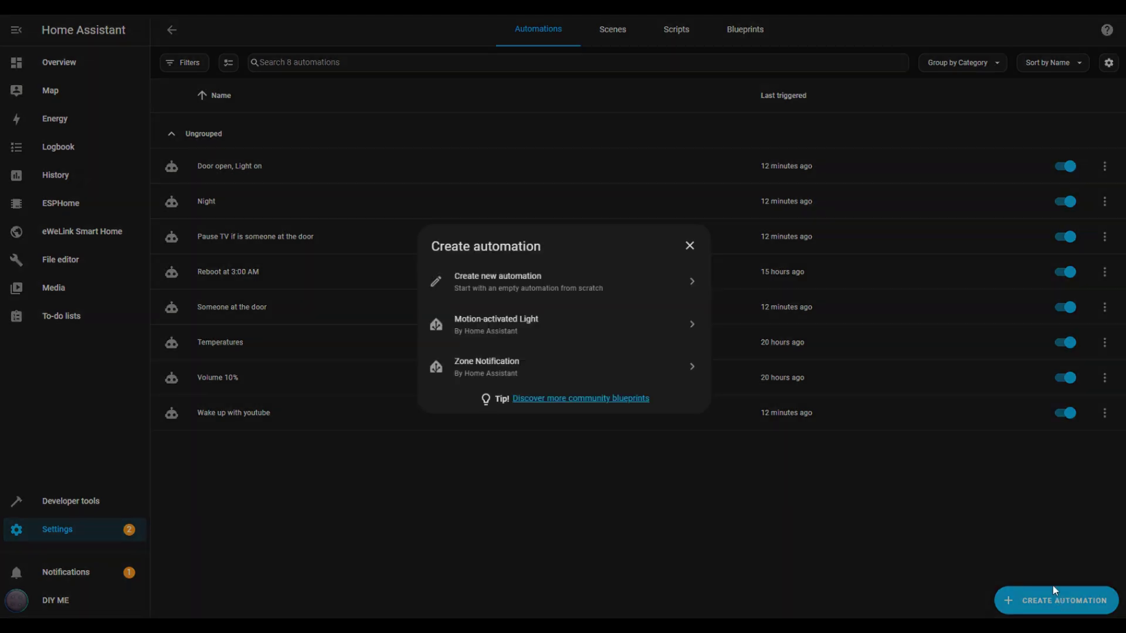
pyautogui.click(520, 280)
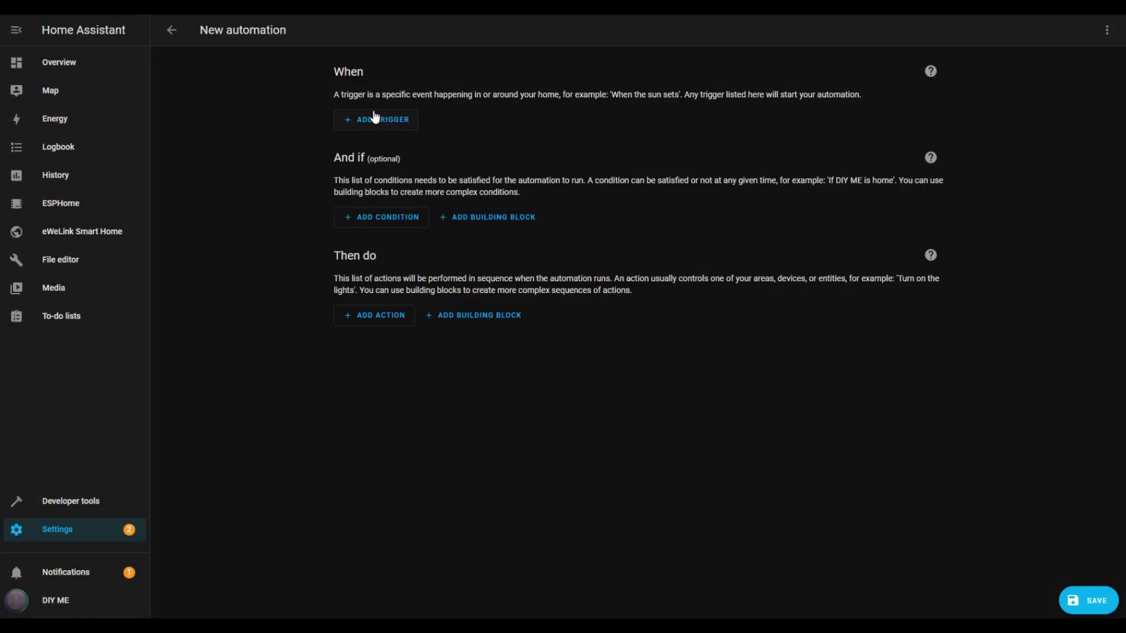
# - Add a Device trigger for the Living Room device, using the option "Living room TV turned on"
pyautogui.click(375, 118)
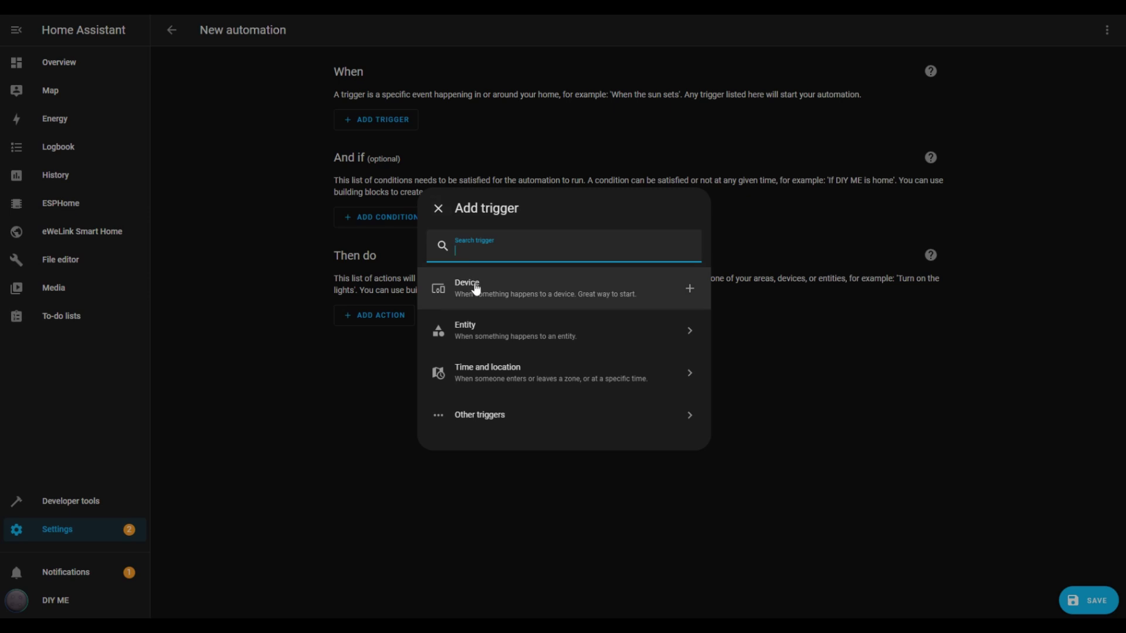
pyautogui.click(466, 288)
pyautogui.click(410, 146)
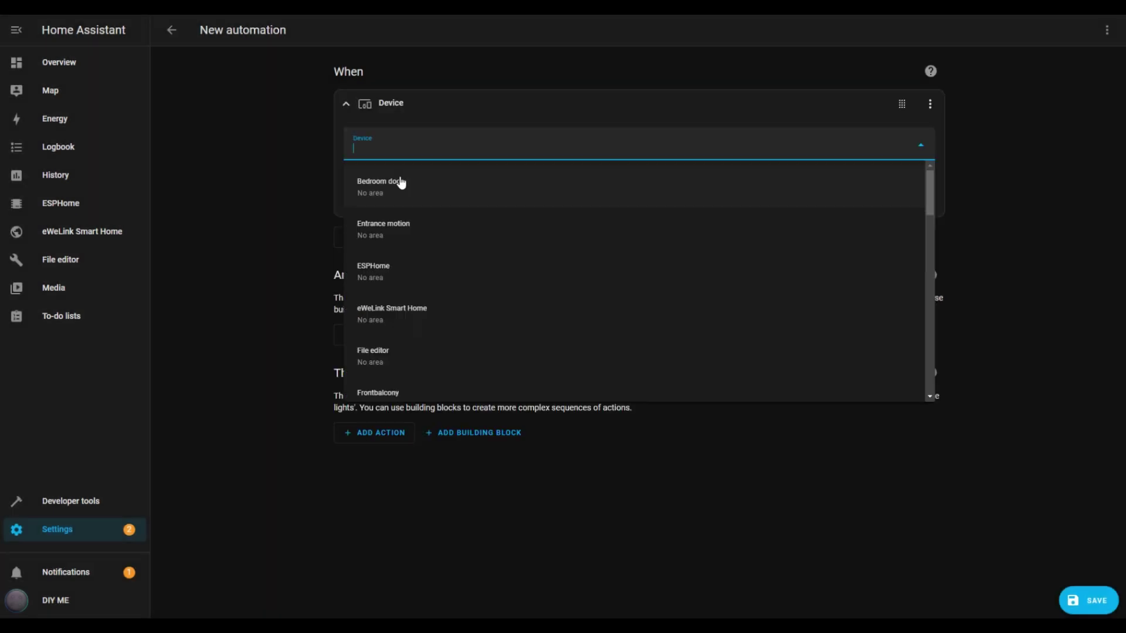
pyautogui.write('li')
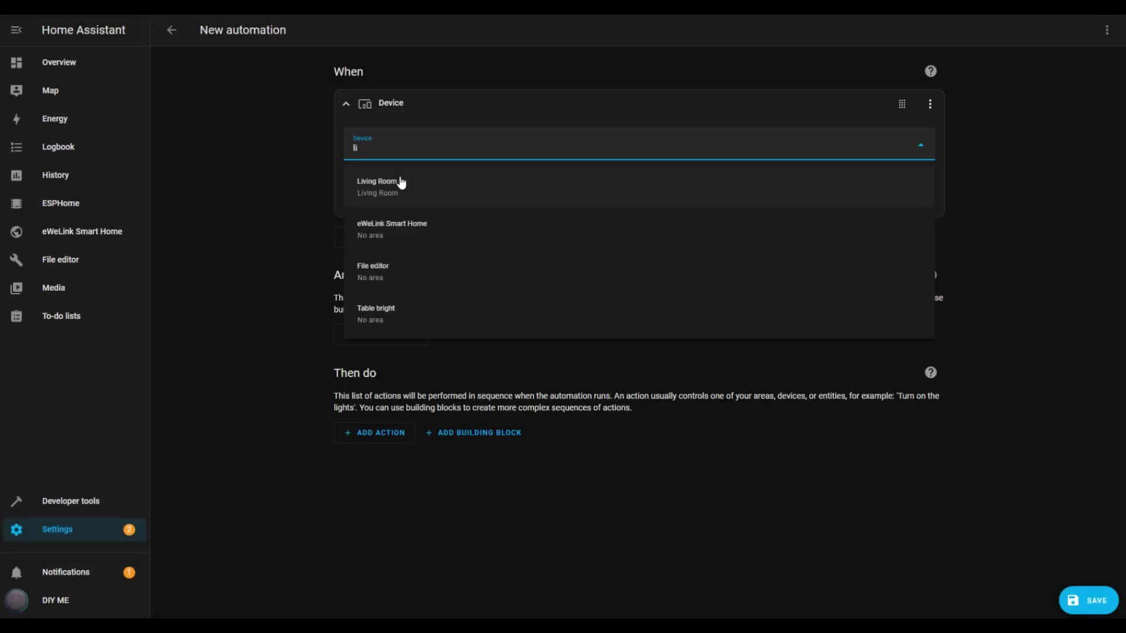
pyautogui.click(401, 183)
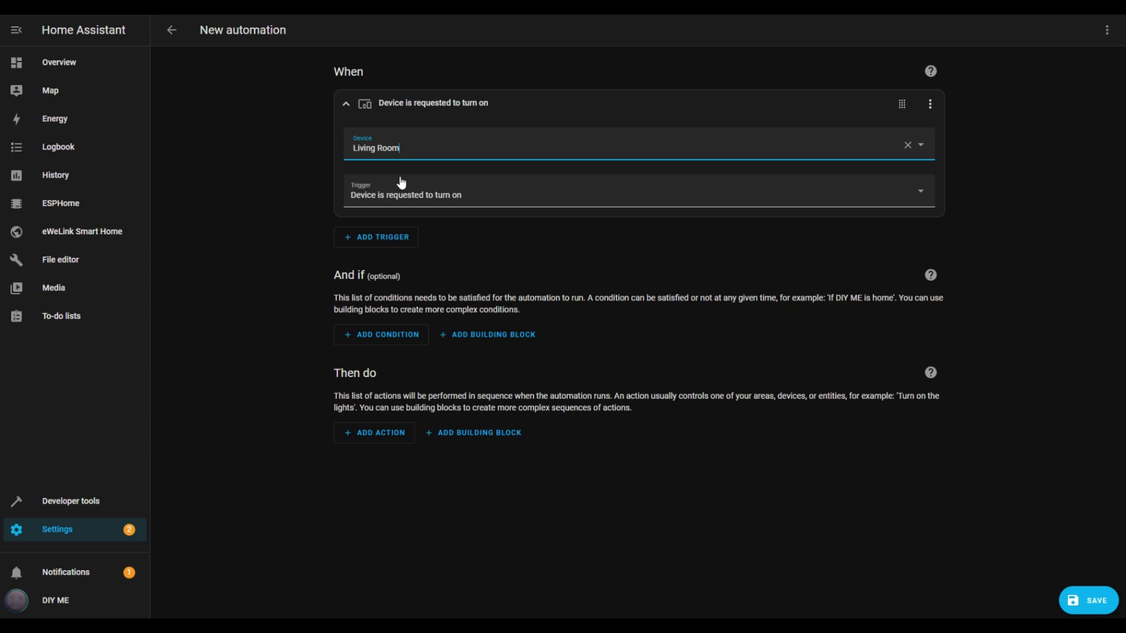
pyautogui.click(908, 193)
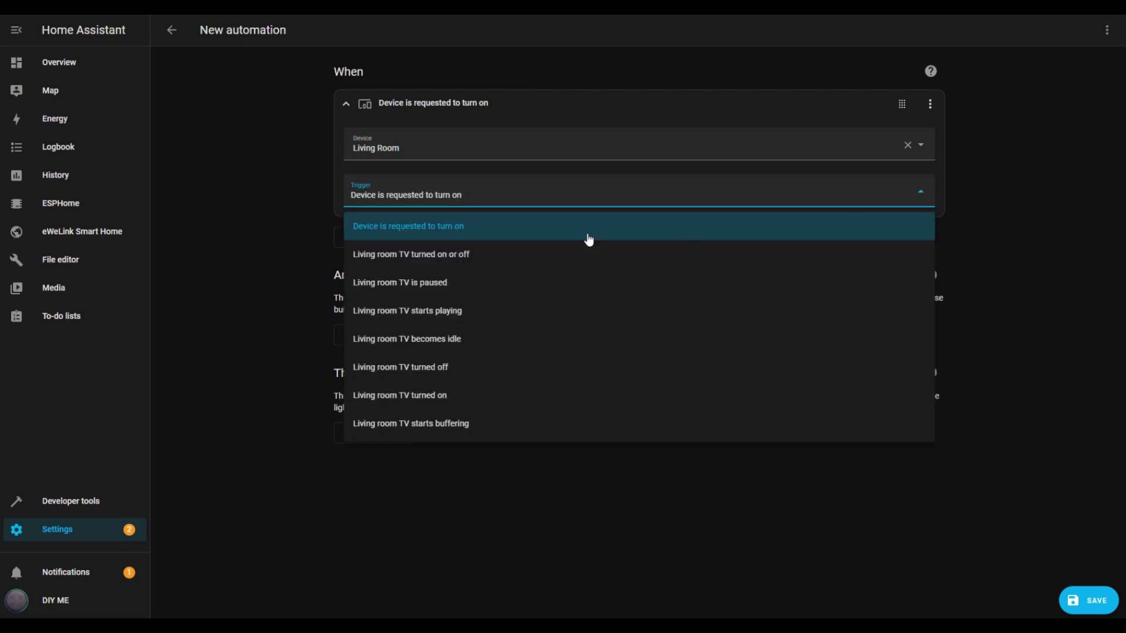
pyautogui.click(390, 404)
# - Add a Sun condition that limits the automation to before sunrise and after sunset
pyautogui.click(389, 397)
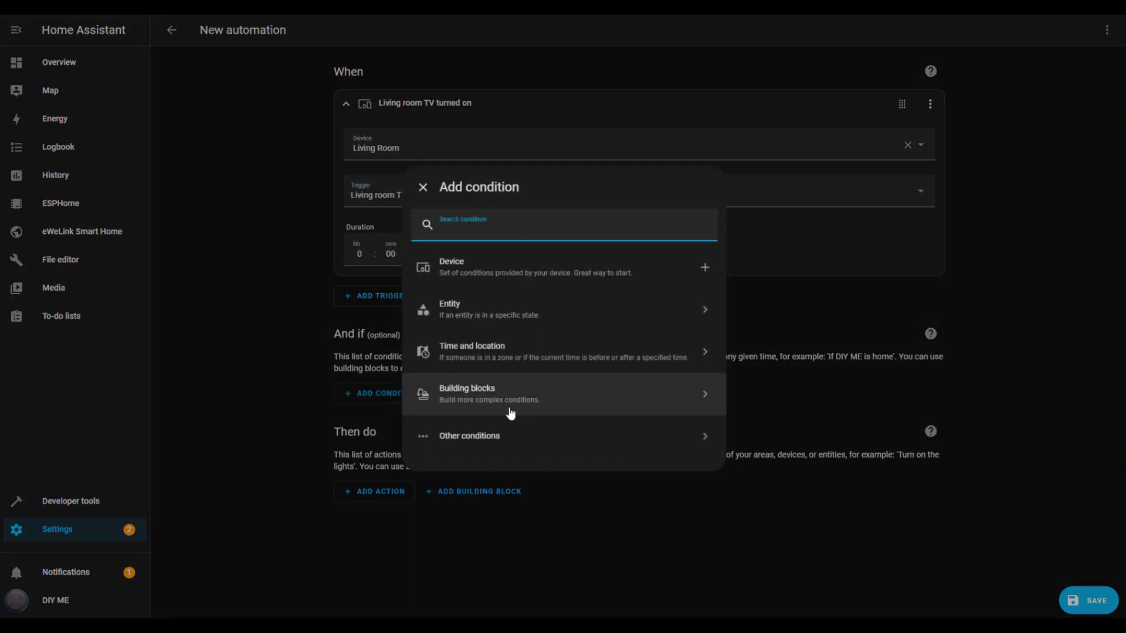
pyautogui.click(490, 365)
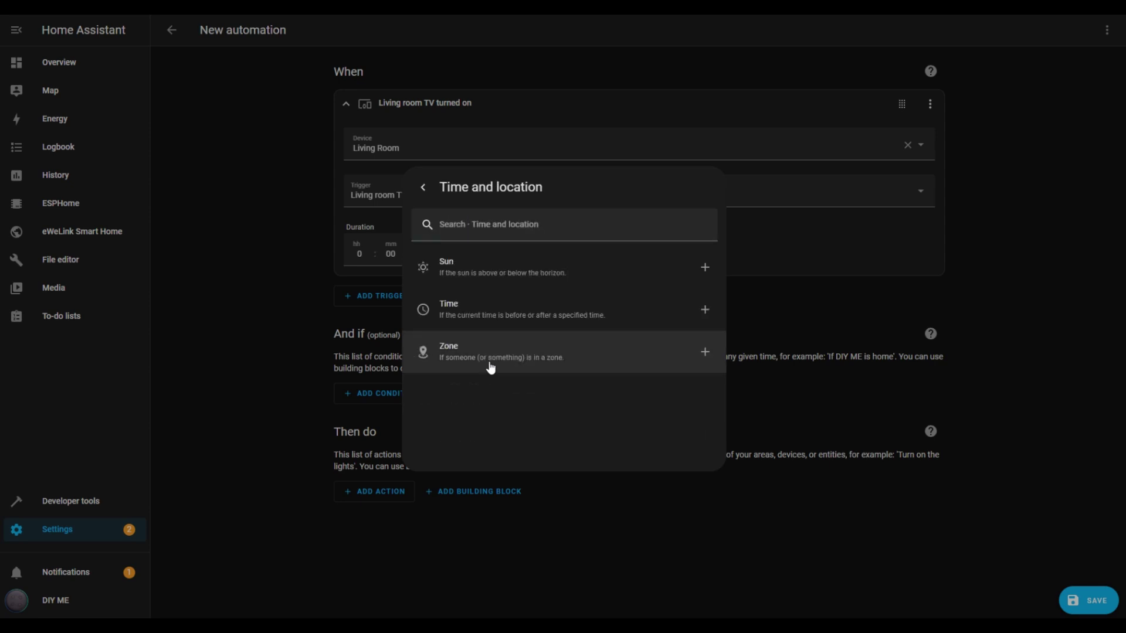
pyautogui.click(450, 265)
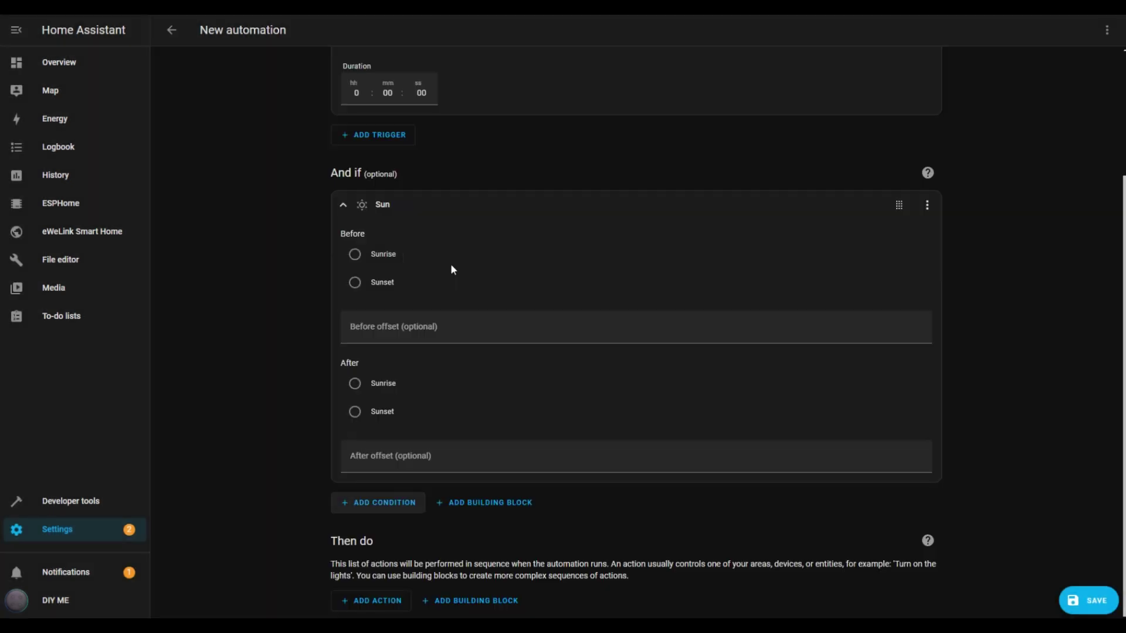
pyautogui.click(356, 254)
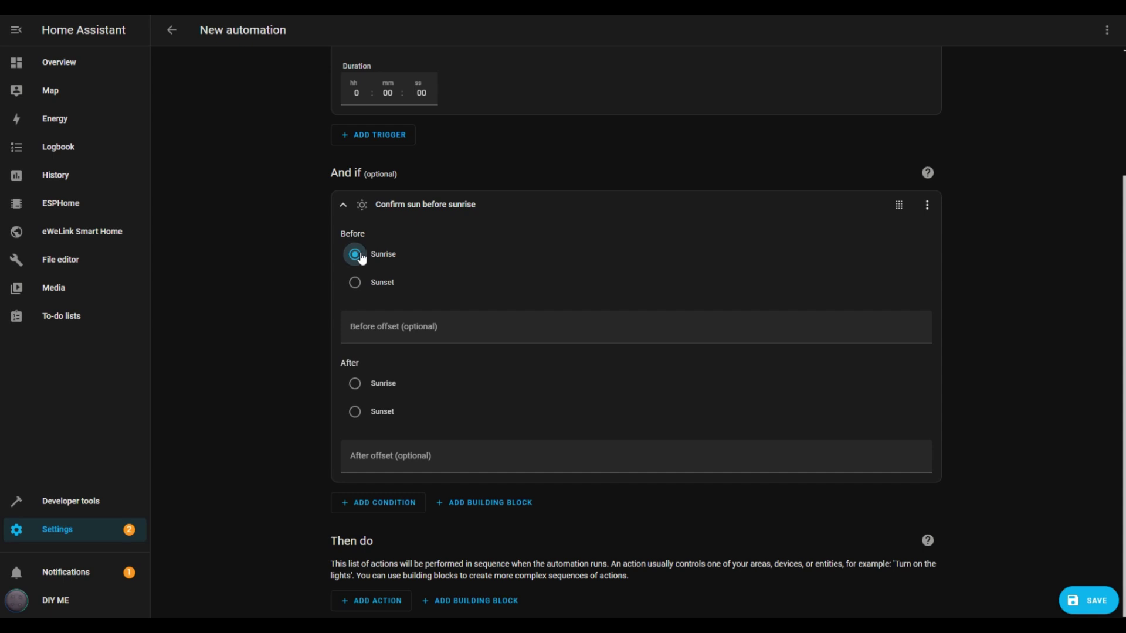
pyautogui.click(355, 413)
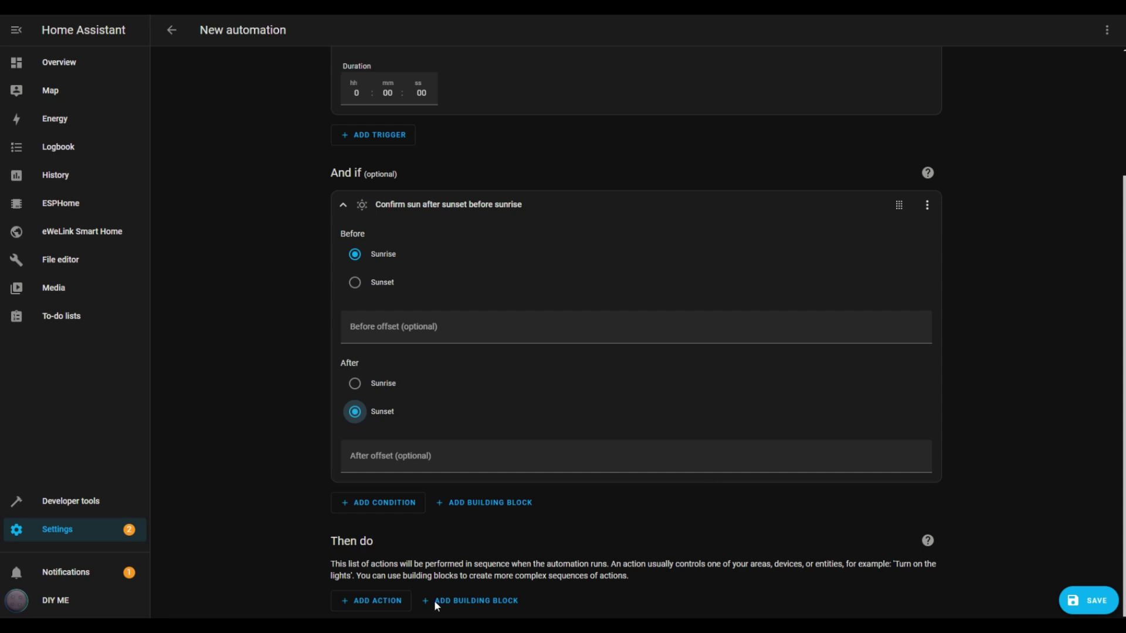
# - Add a Switch "Turn off" action to the automation, targeting the Living room switch entity
pyautogui.click(361, 603)
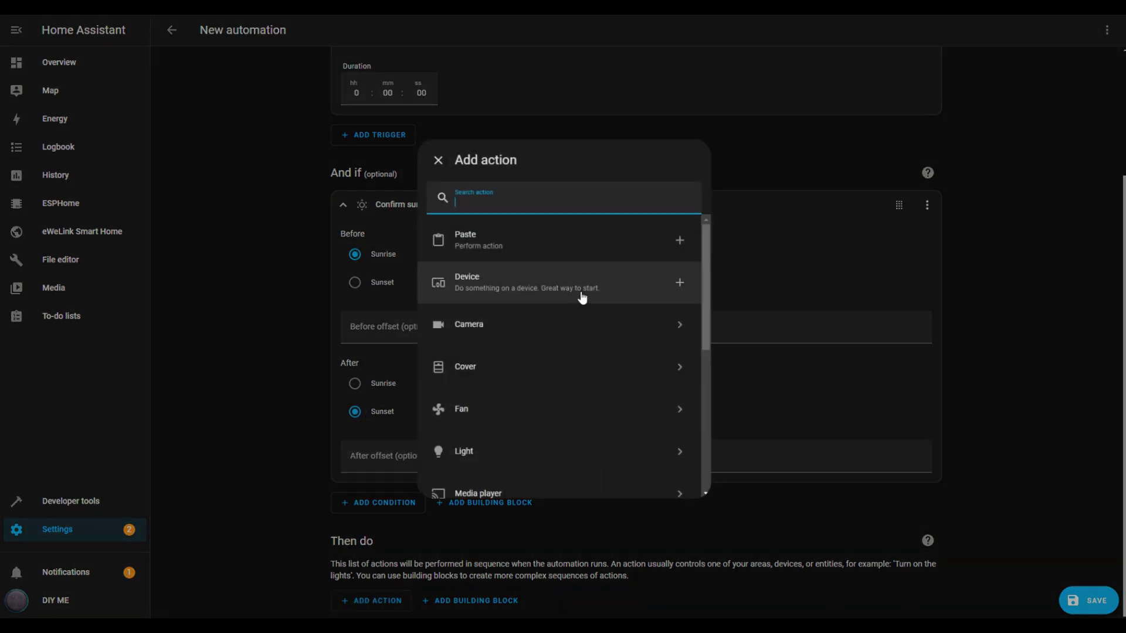
pyautogui.scroll(-5, 549, 367)
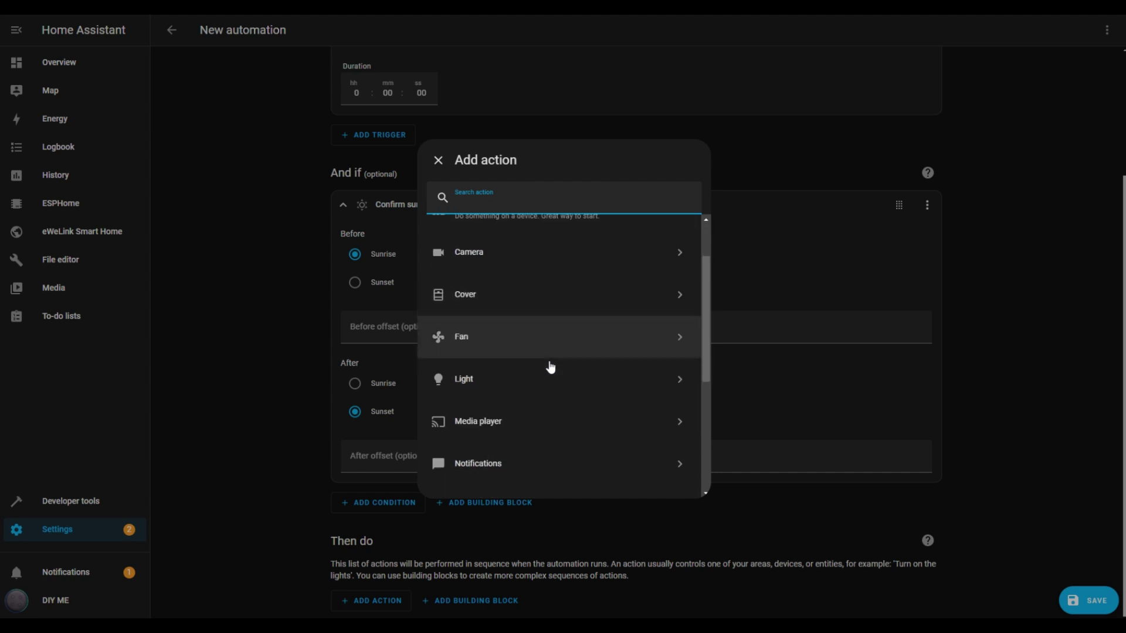
pyautogui.click(467, 306)
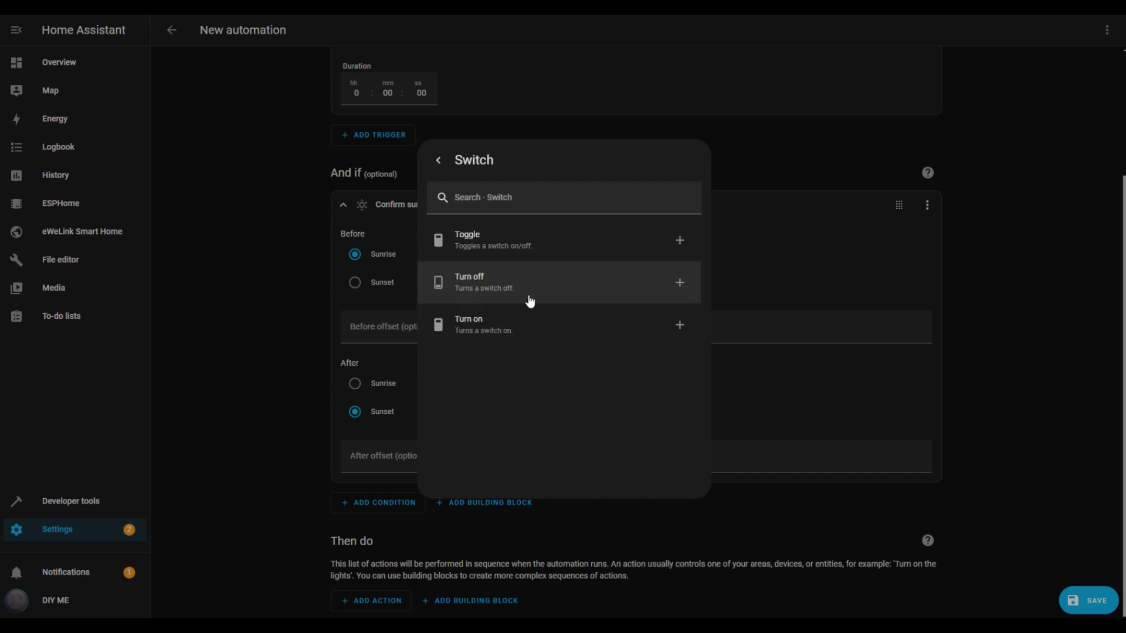
pyautogui.click(550, 294)
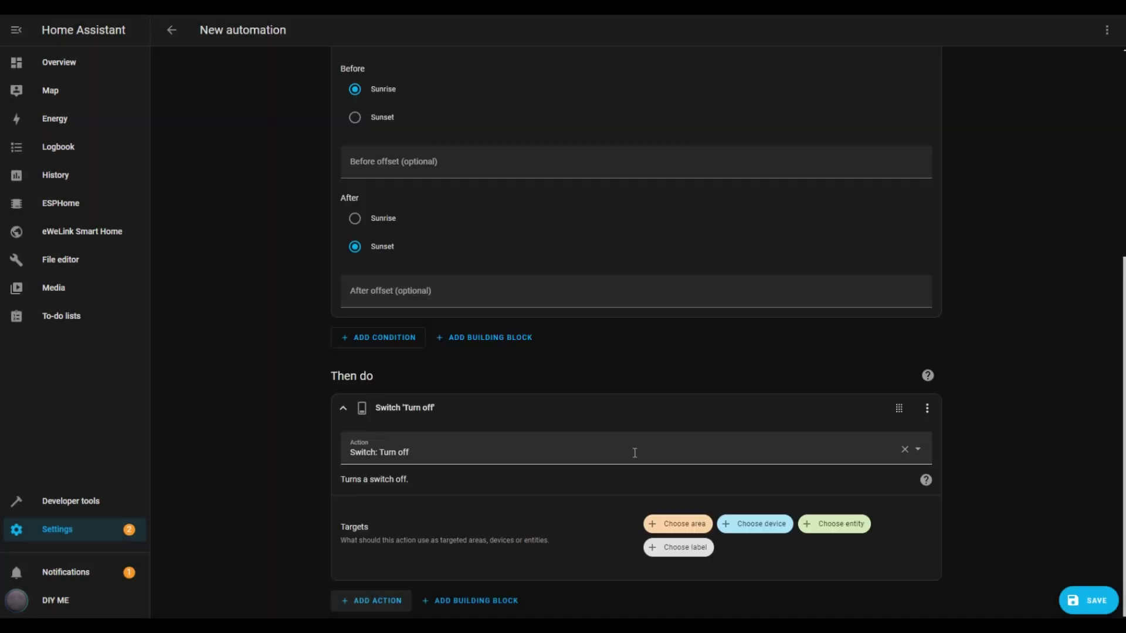
pyautogui.click(823, 528)
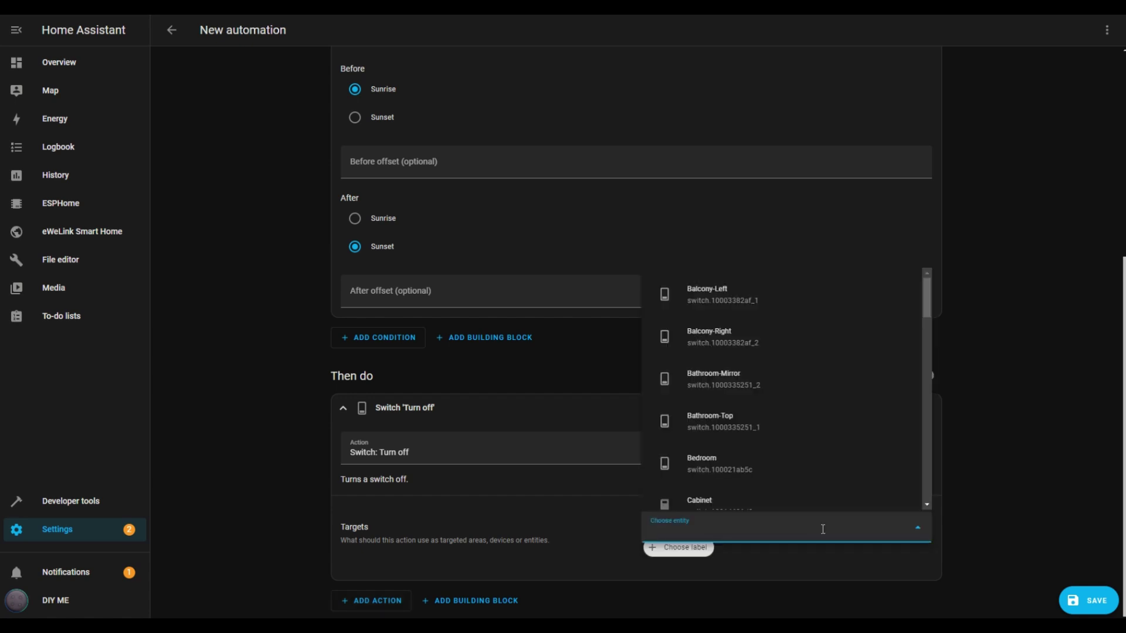
pyautogui.write('liv')
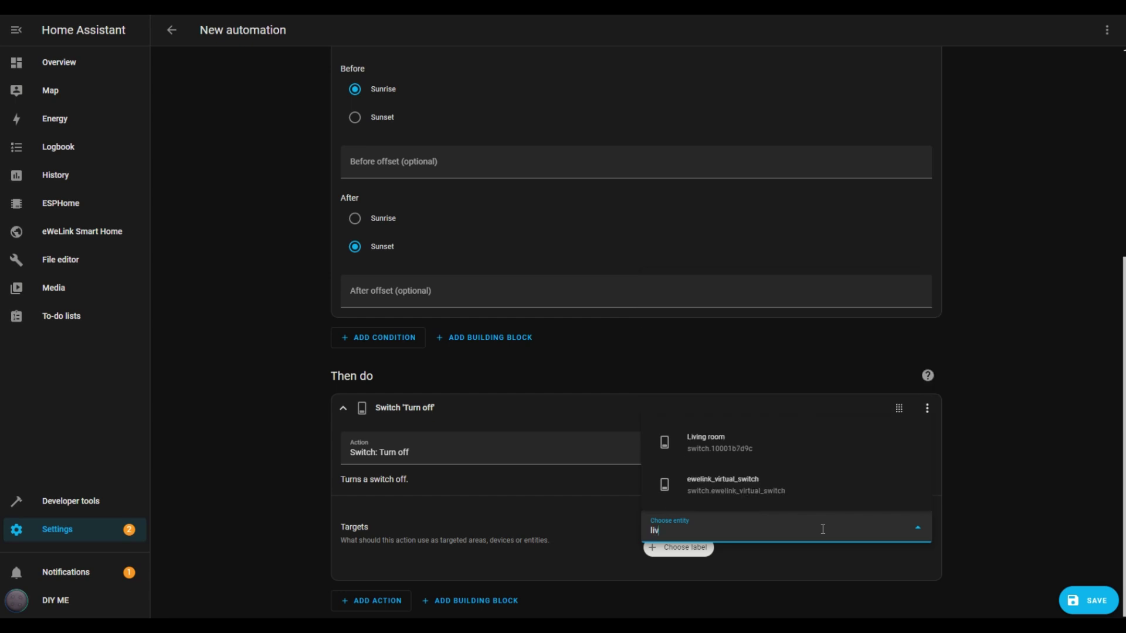
pyautogui.click(708, 445)
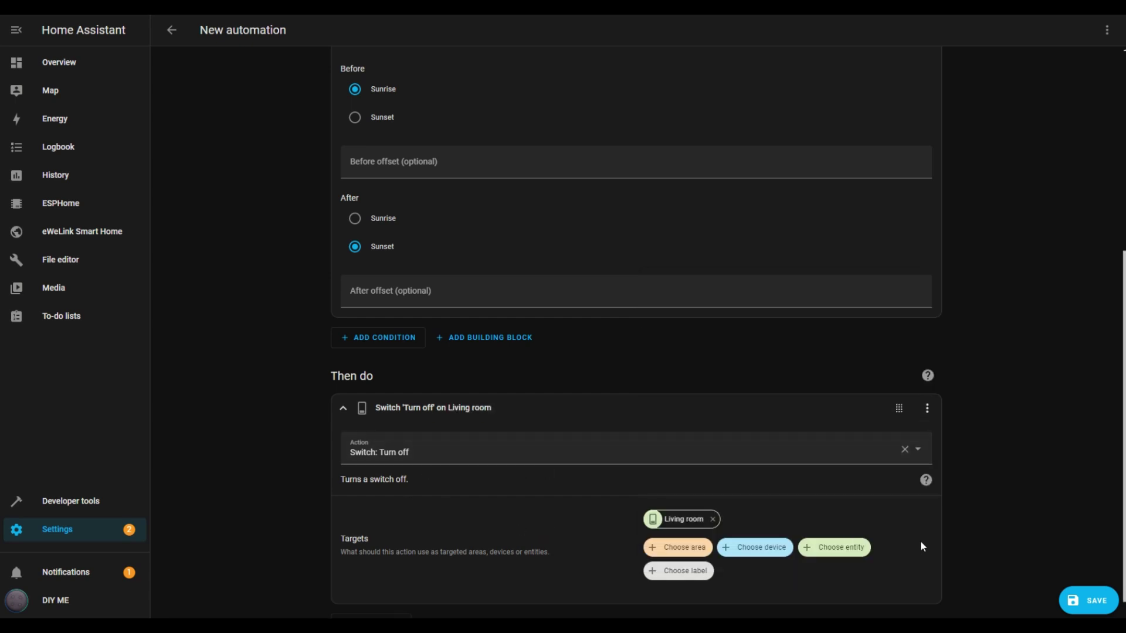
# - Add a second Switch action, "Turn on", targeting the Wall lamp entity
pyautogui.scroll(-1, 976, 540)
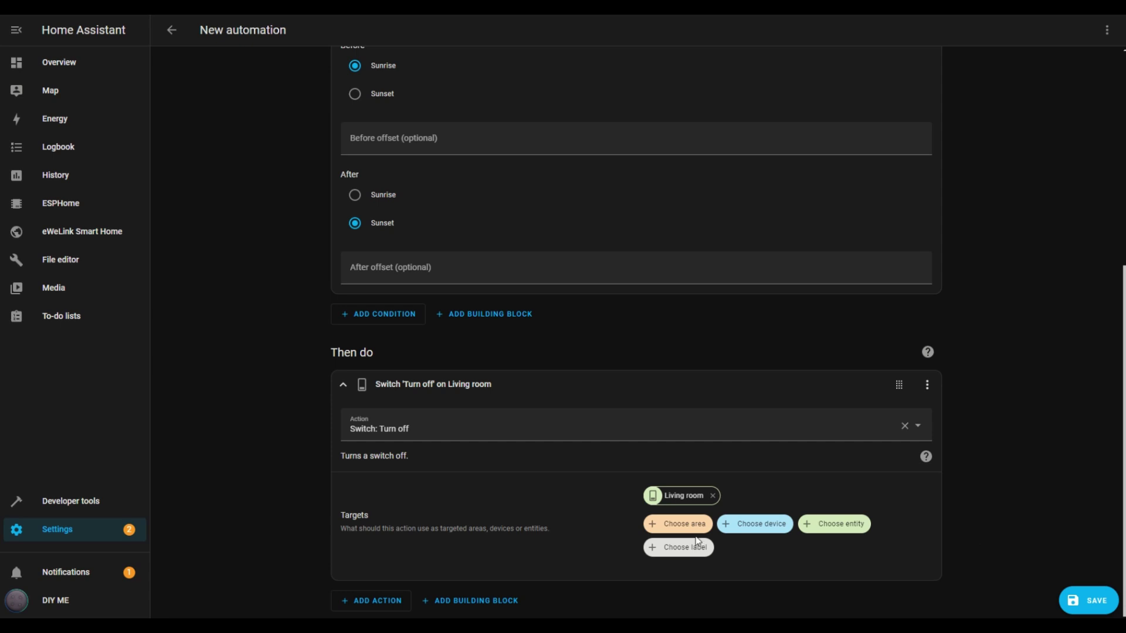
pyautogui.click(381, 602)
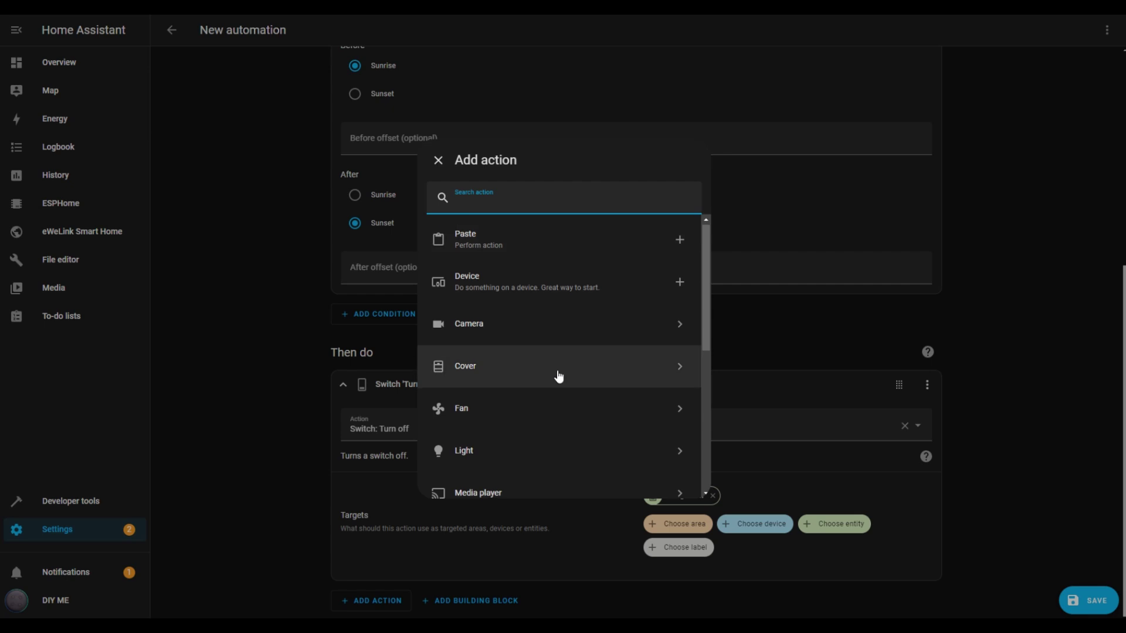
pyautogui.scroll(-5, 557, 377)
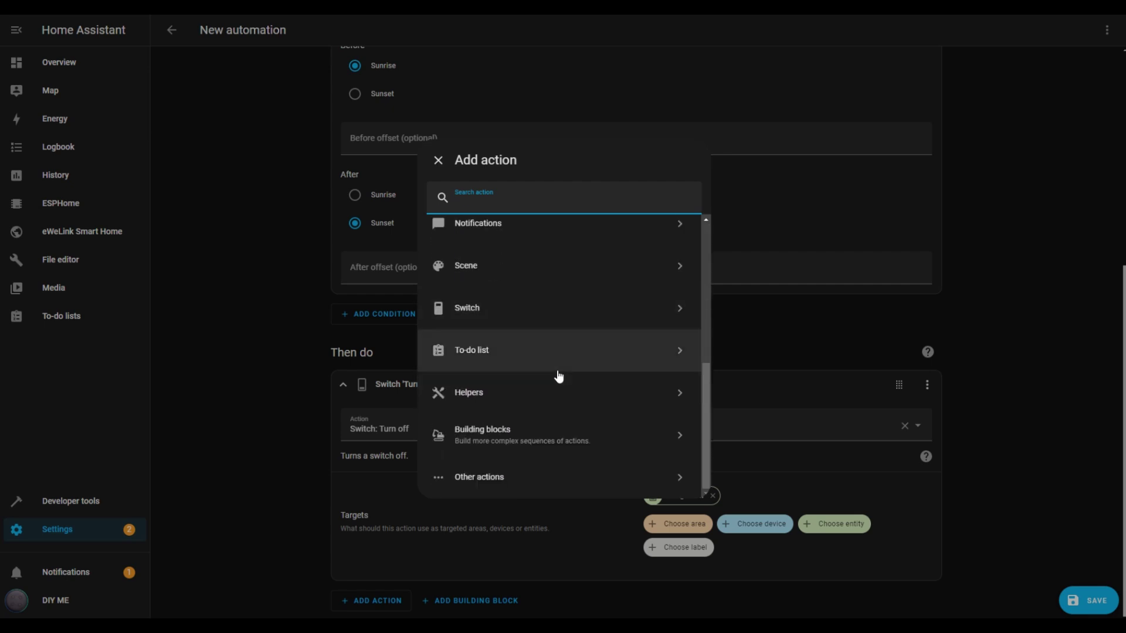
pyautogui.click(510, 308)
pyautogui.click(510, 322)
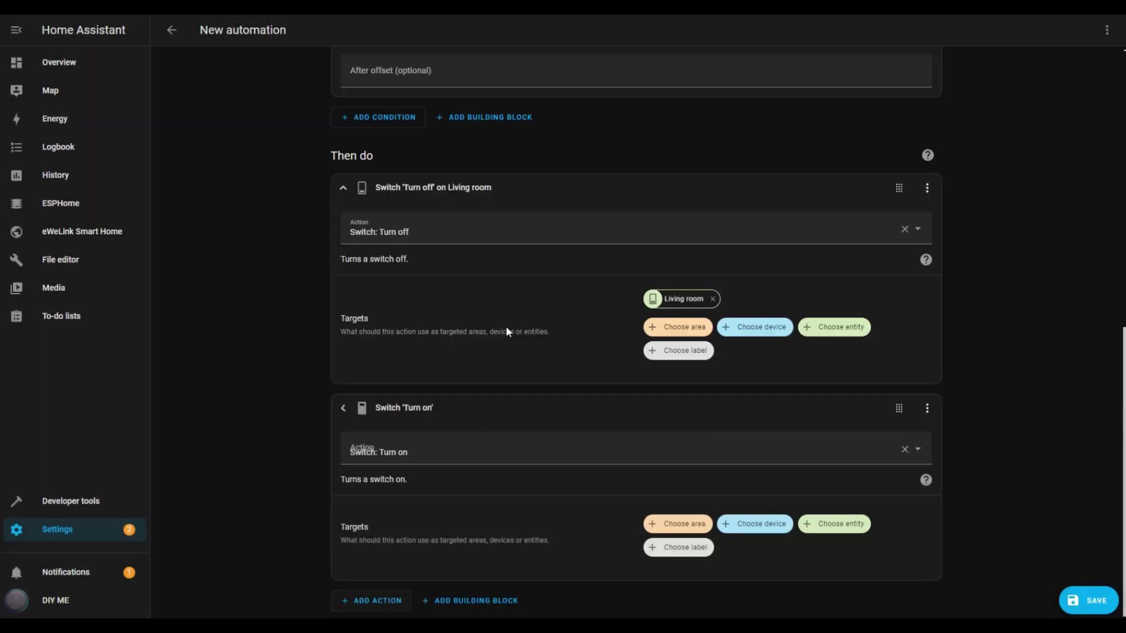
pyautogui.click(844, 530)
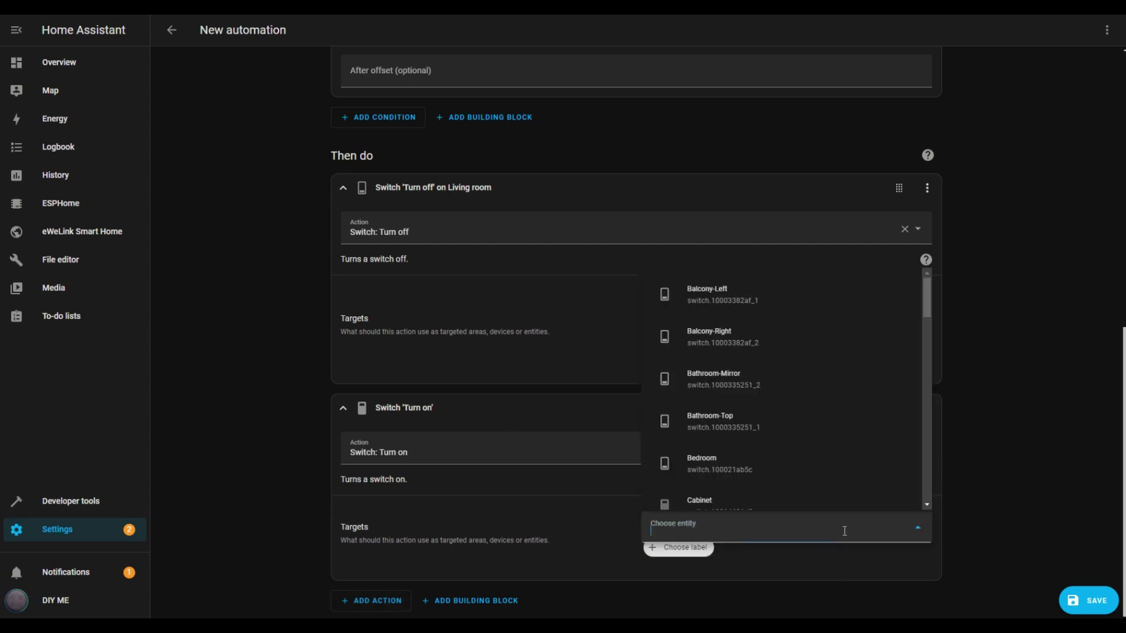
pyautogui.write('wall')
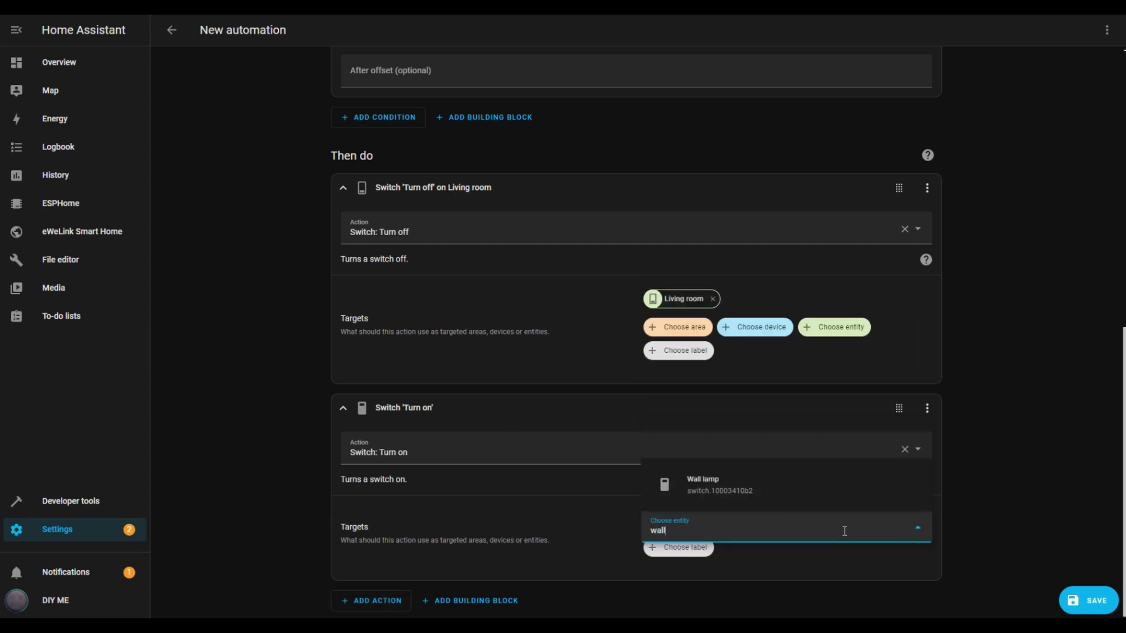
pyautogui.click(722, 484)
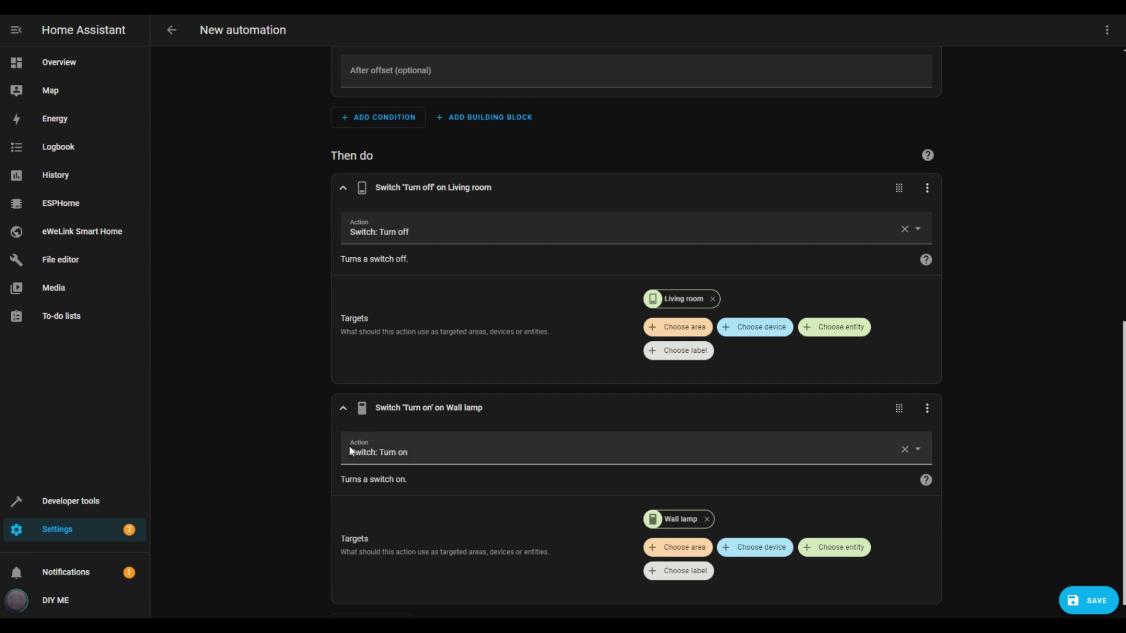
# - Save the automation under the name "Cinema Ambience" and leave the automation editor
pyautogui.click(1085, 609)
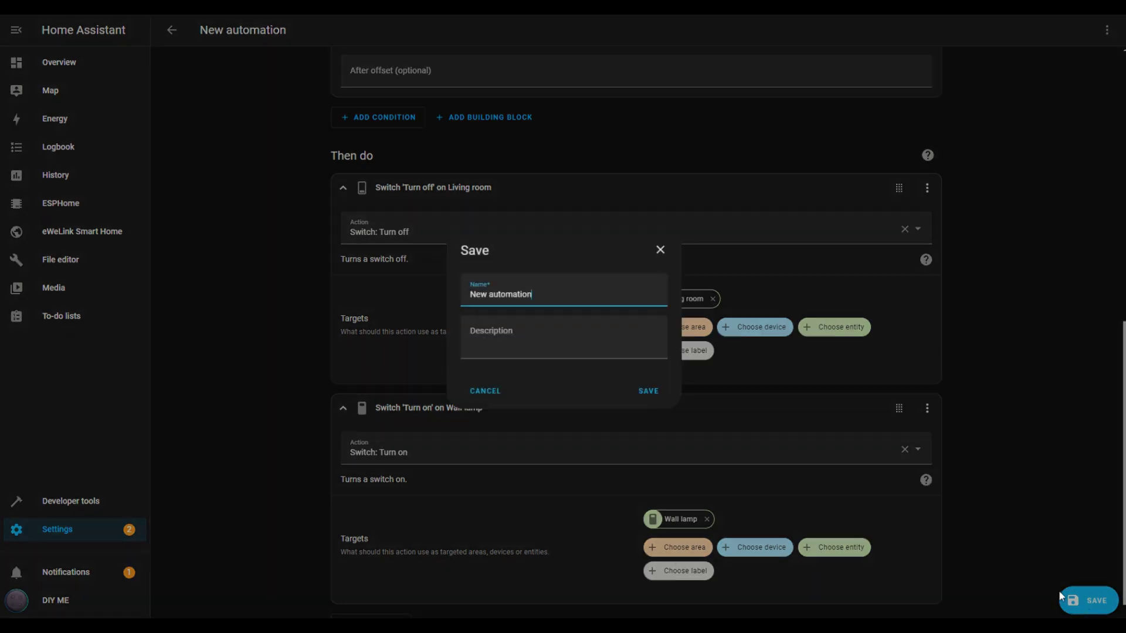
pyautogui.moveTo(546, 296); pyautogui.dragTo(435, 294)
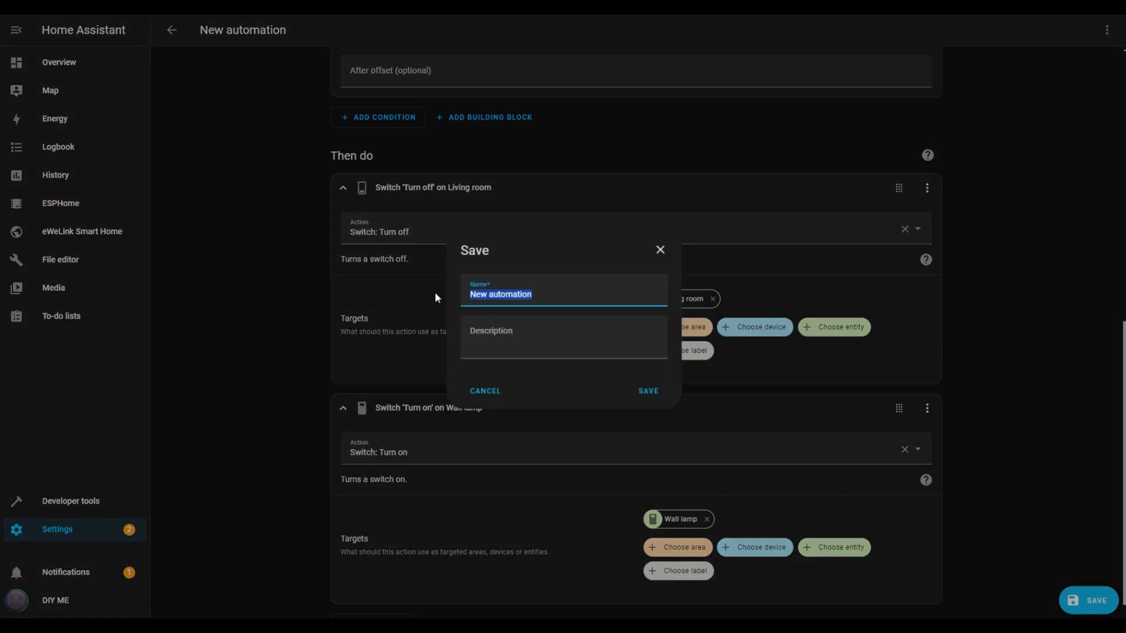
pyautogui.write('Cinema Ambience')
pyautogui.click(648, 391)
pyautogui.click(171, 30)
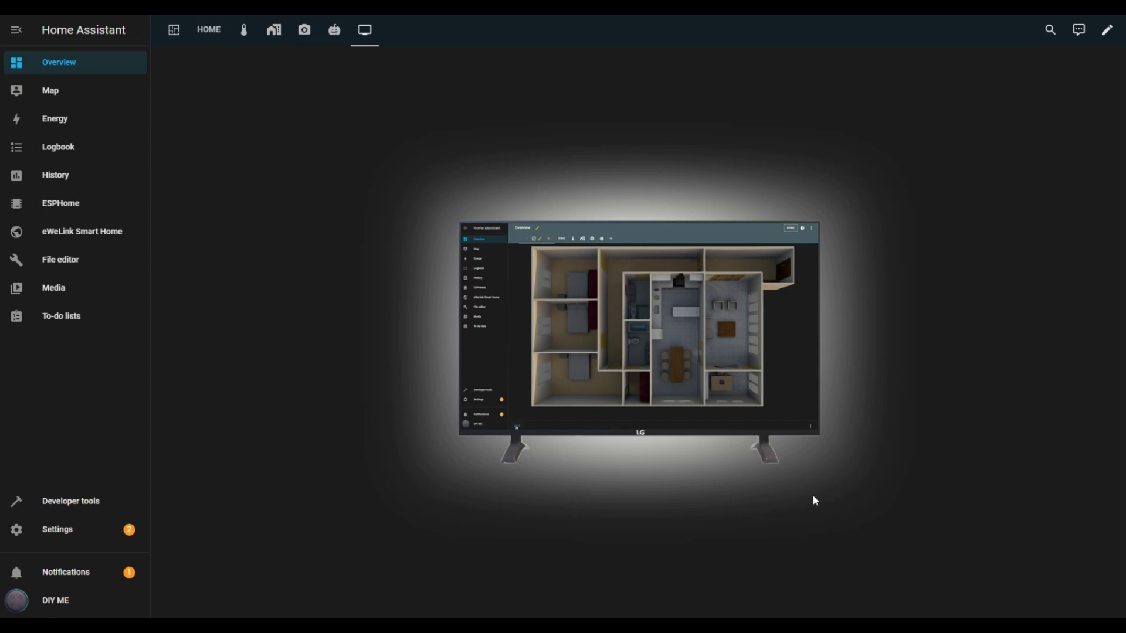
# - Go to the scripts list under Automations & scenes and start adding a new script
pyautogui.click(56, 533)
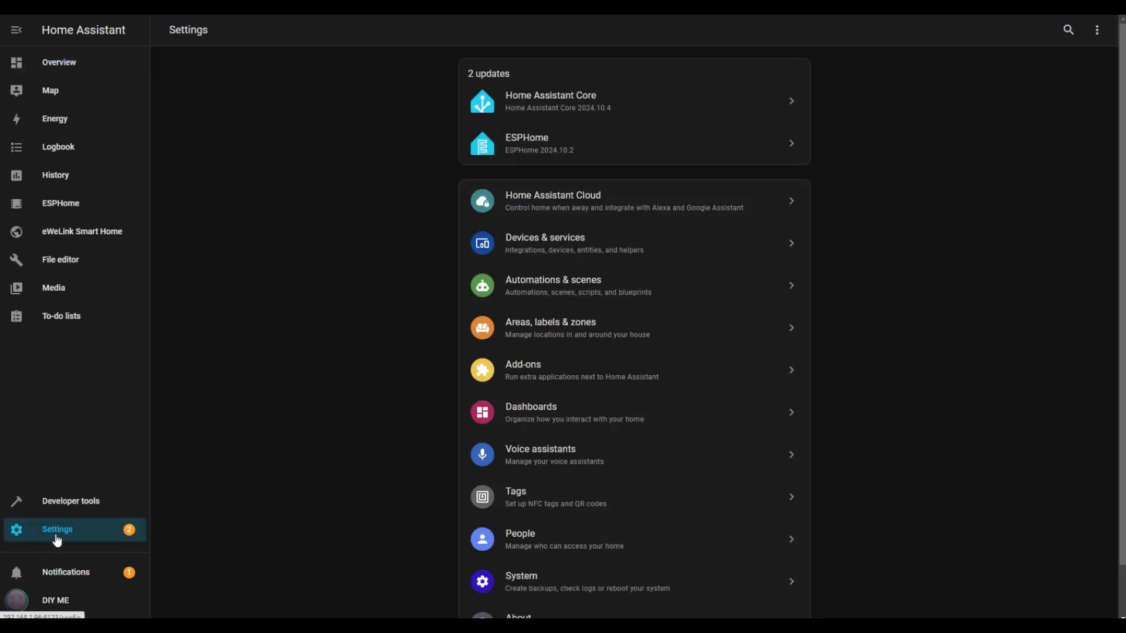
pyautogui.click(593, 288)
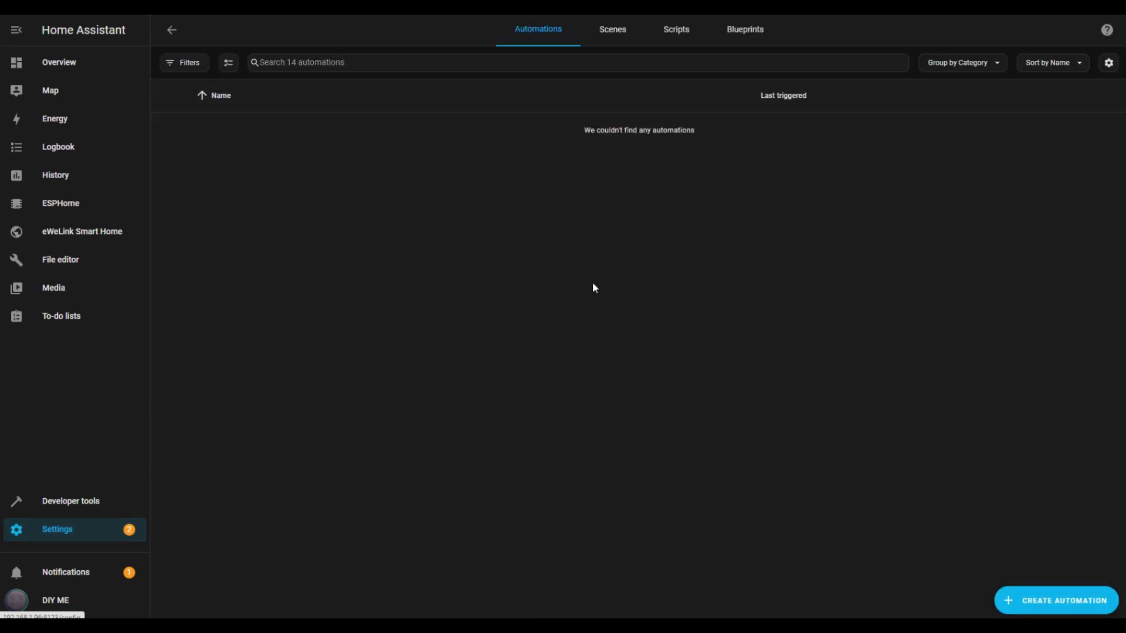
pyautogui.click(676, 38)
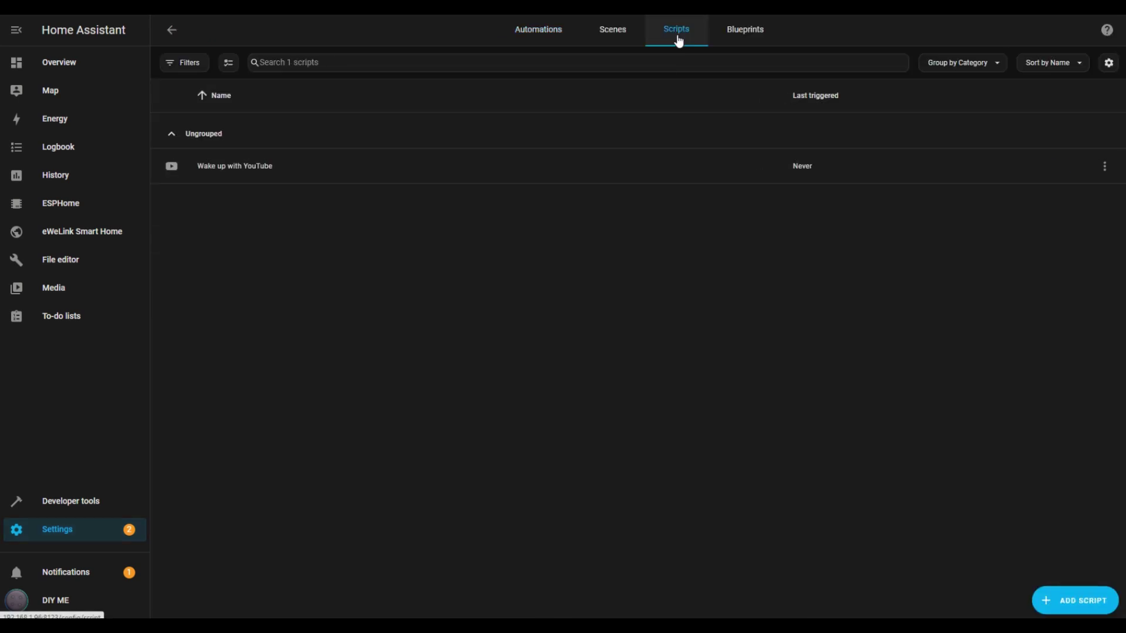
pyautogui.click(1078, 601)
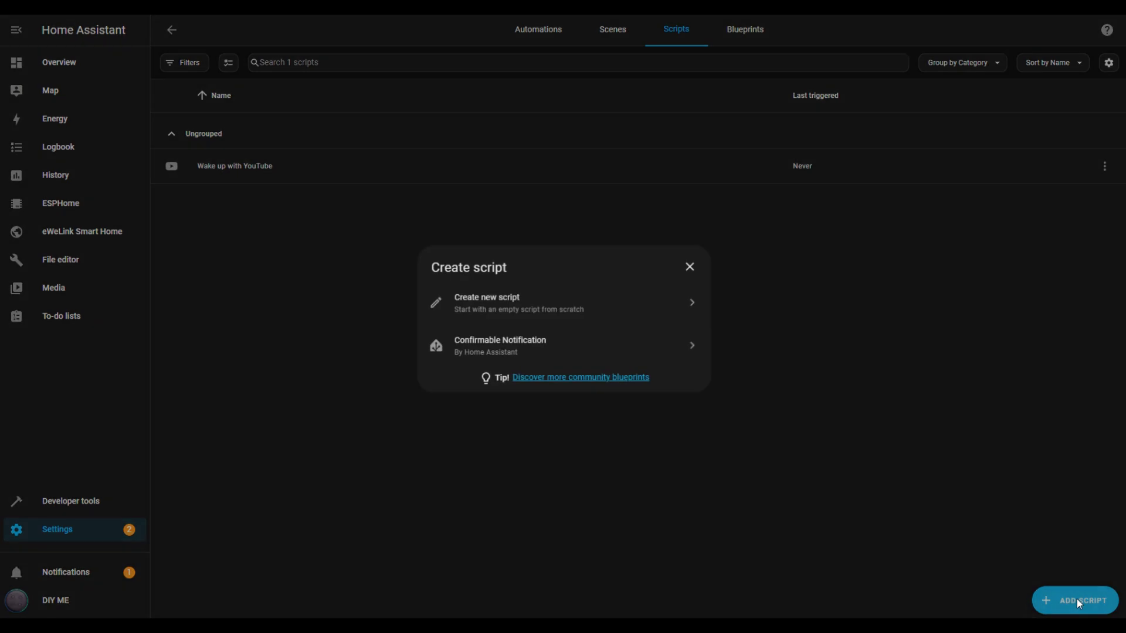
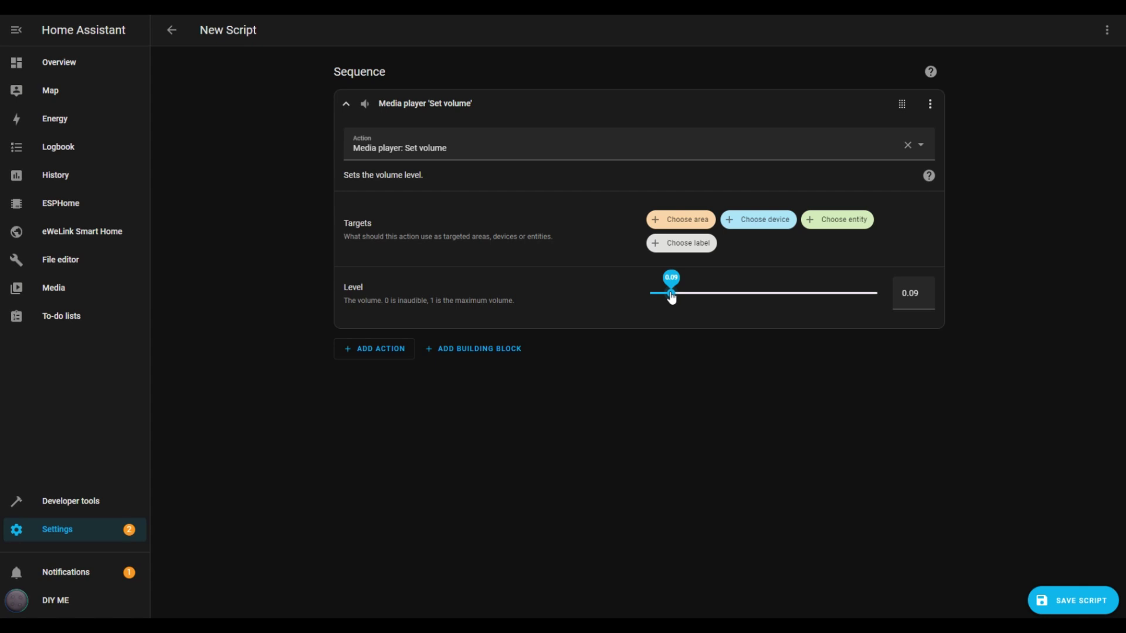
# - Set the script's media player volume action to level 0.1 and target the Living Room device
pyautogui.moveTo(672, 297); pyautogui.dragTo(672, 299)
pyautogui.moveTo(673, 299); pyautogui.dragTo(673, 298)
pyautogui.click(771, 228)
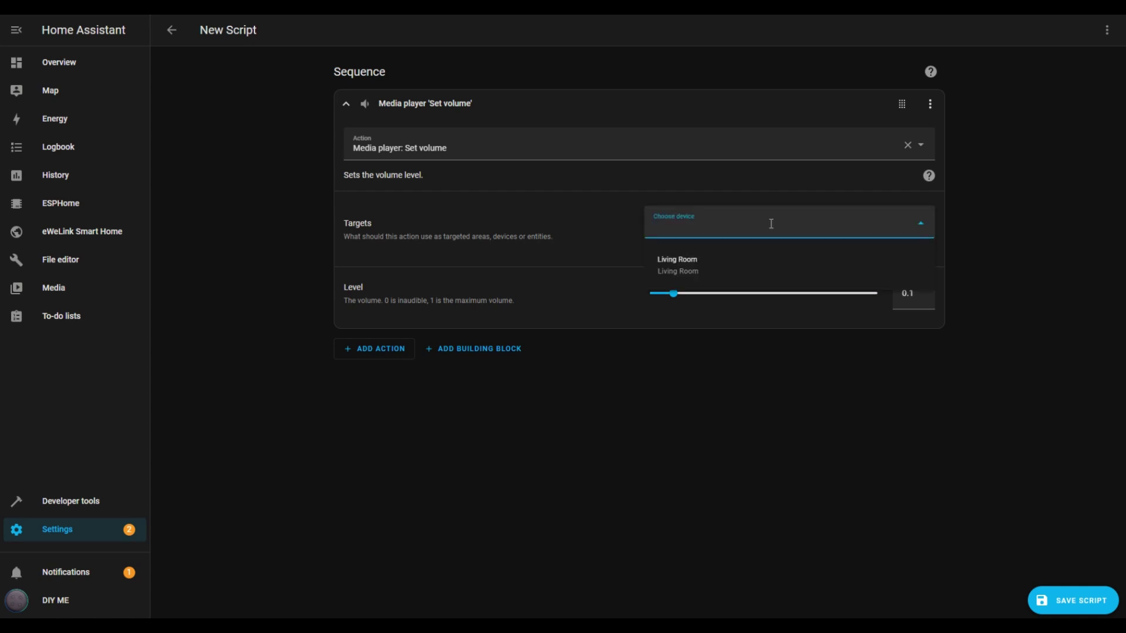
pyautogui.click(680, 274)
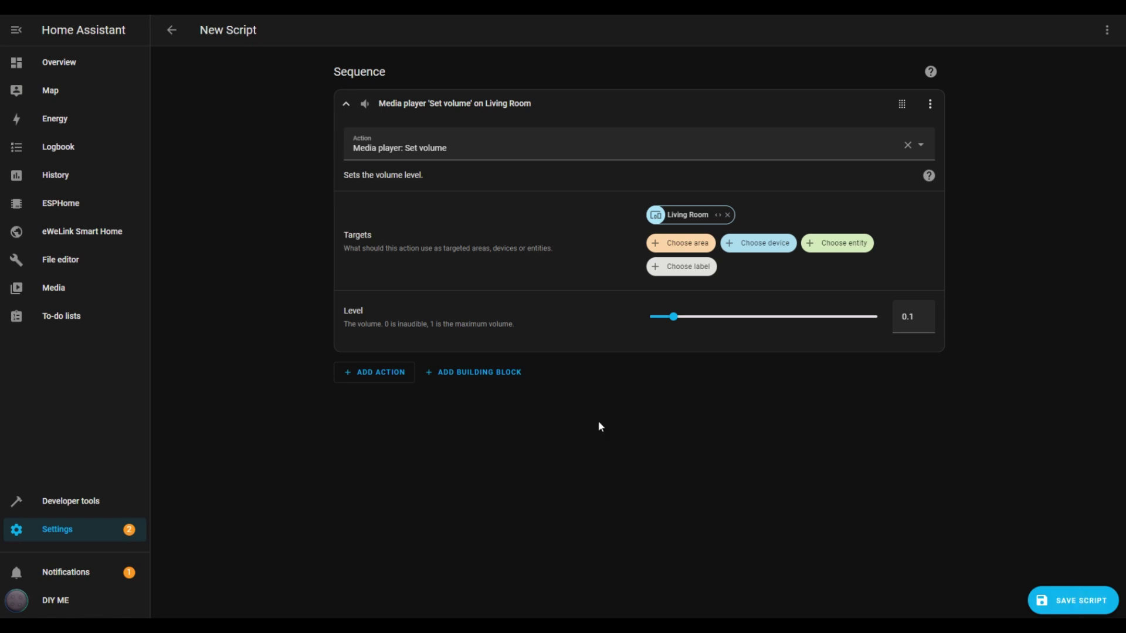
# - Add a Notifications action to the script using "Send a notification with living_room"
pyautogui.click(383, 375)
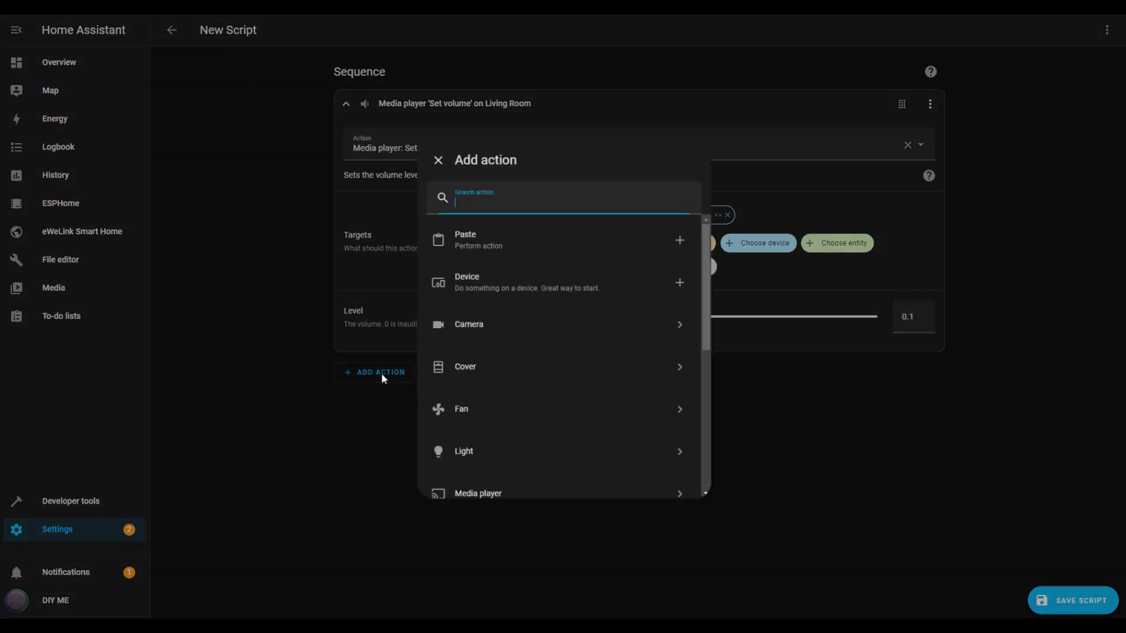
pyautogui.scroll(-4, 537, 381)
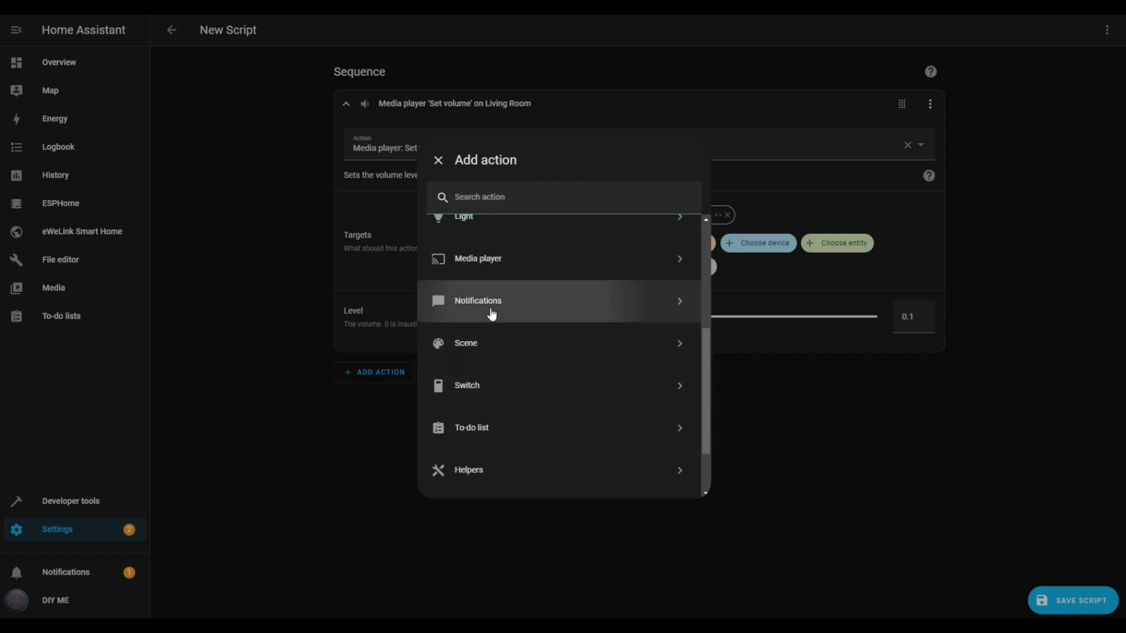
pyautogui.click(490, 310)
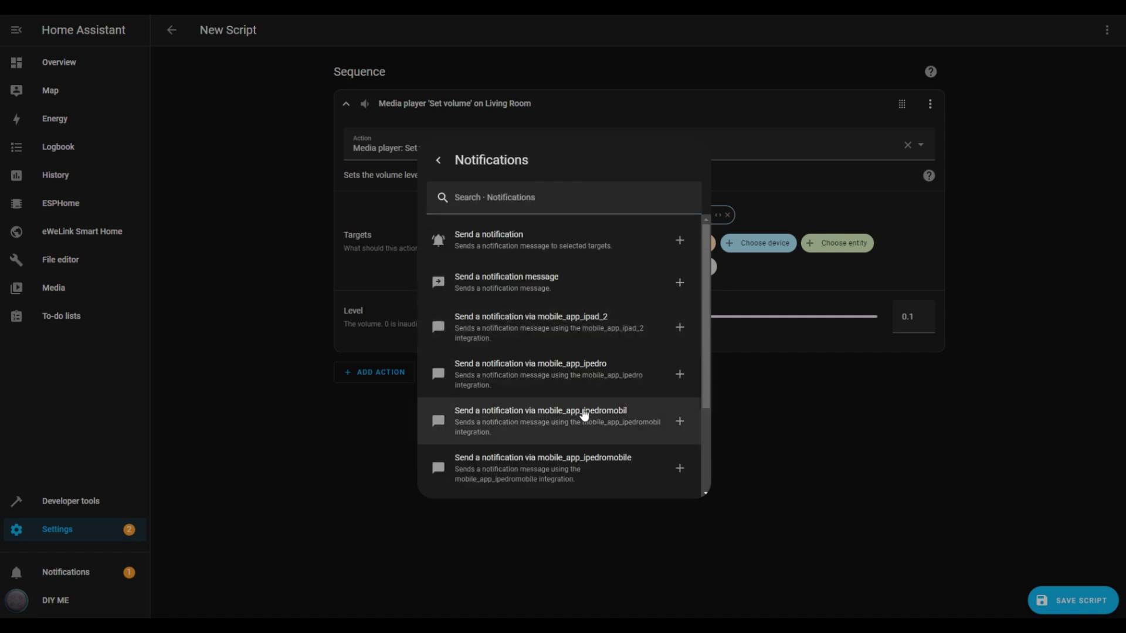
pyautogui.scroll(-2, 560, 416)
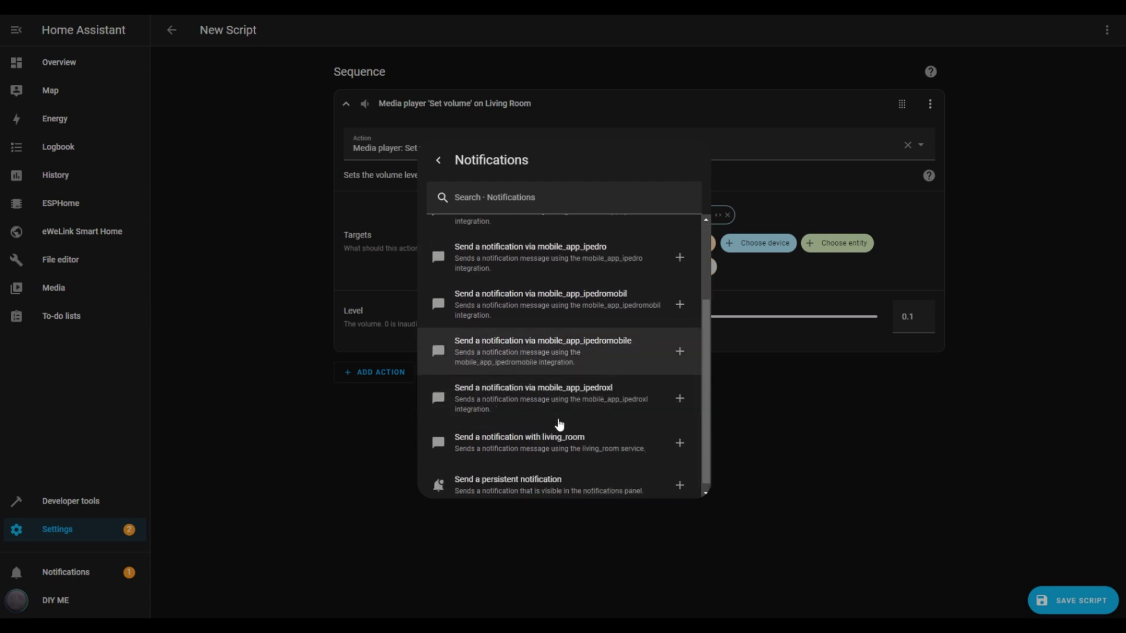
pyautogui.click(507, 445)
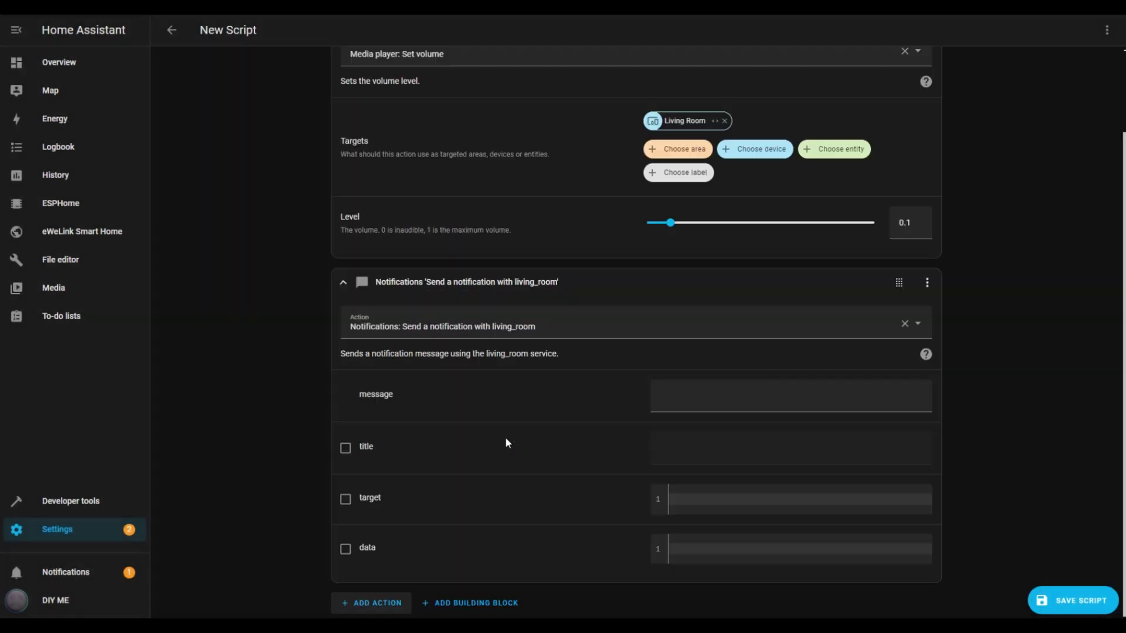
# - Set the notification message to "It's late, the volume has to go down" and enable the title "Volume"
pyautogui.click(692, 406)
pyautogui.write("It's late, the volu")
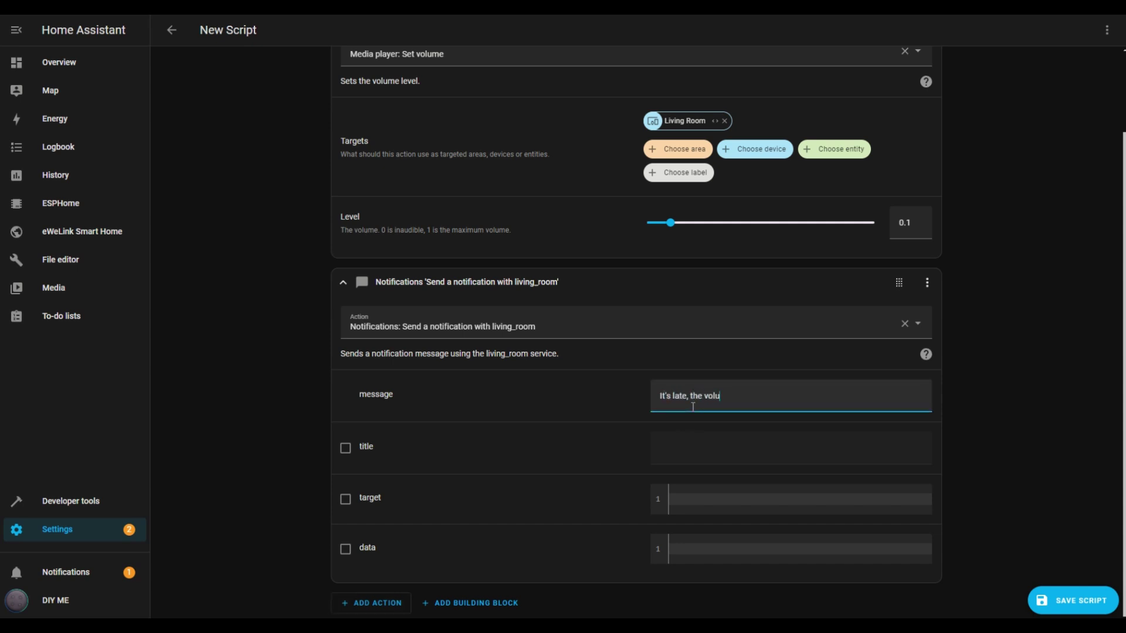
pyautogui.write('me has to go down')
pyautogui.click(693, 448)
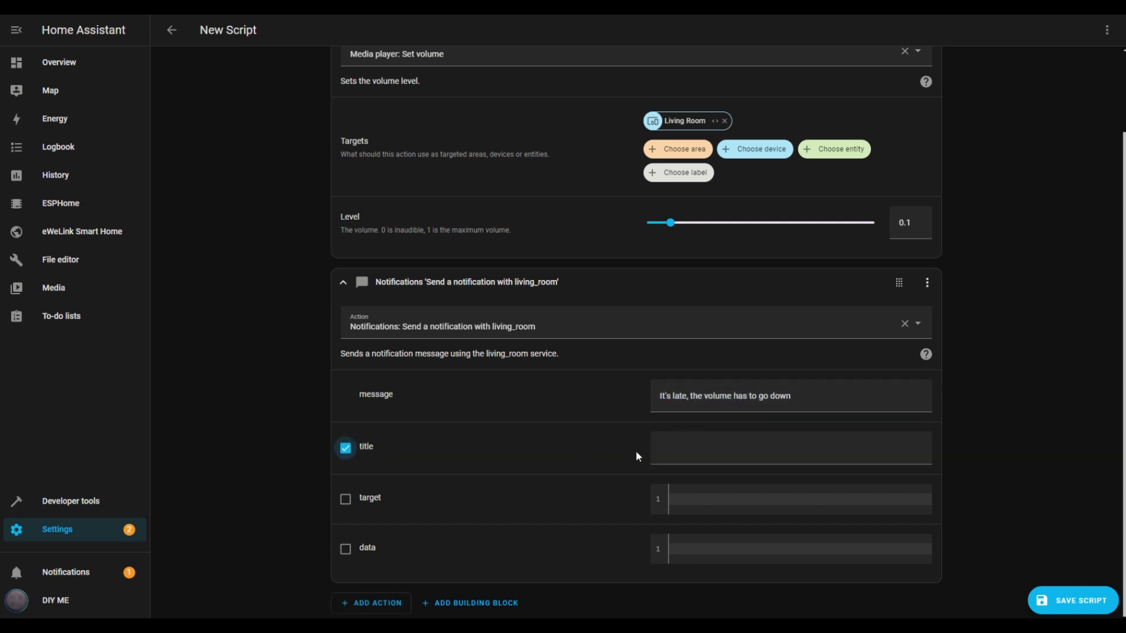
pyautogui.write('Volume')
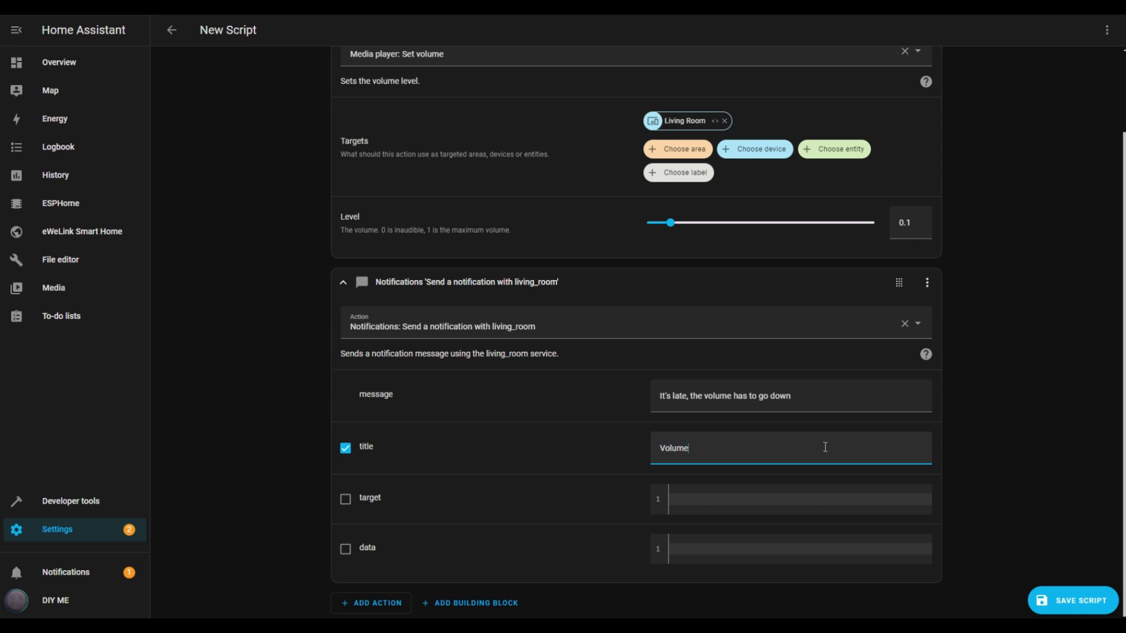
# - Save the script under the name "Volume 10%" with the icon mdi:volume-minus and leave the script editor
pyautogui.click(1079, 610)
pyautogui.moveTo(527, 274); pyautogui.dragTo(468, 275)
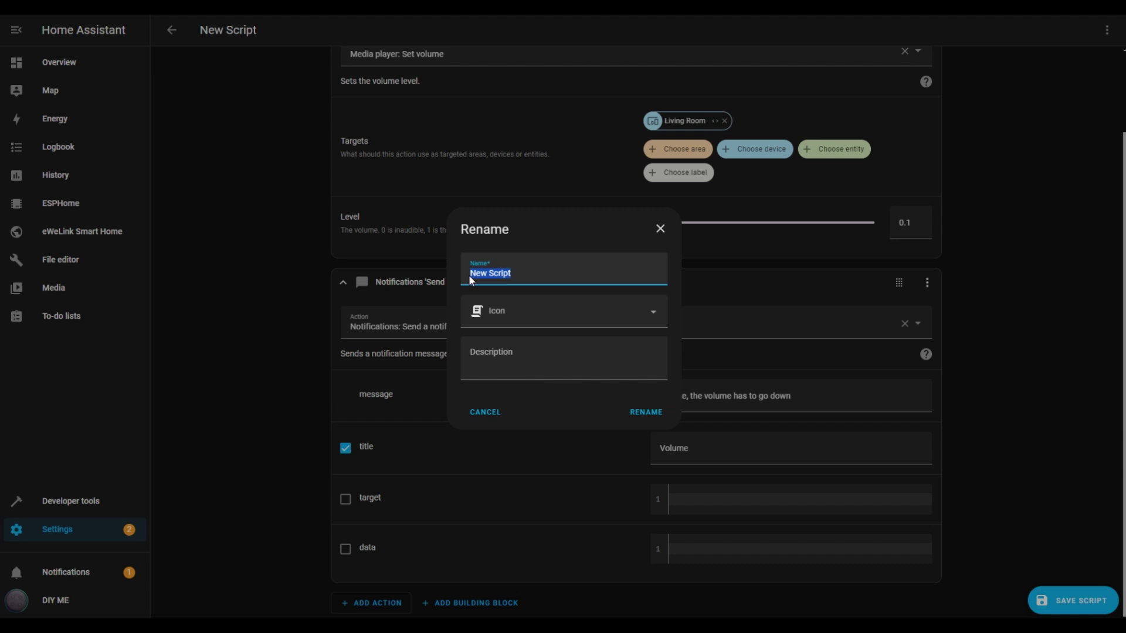
pyautogui.write('Volume 10%')
pyautogui.click(653, 313)
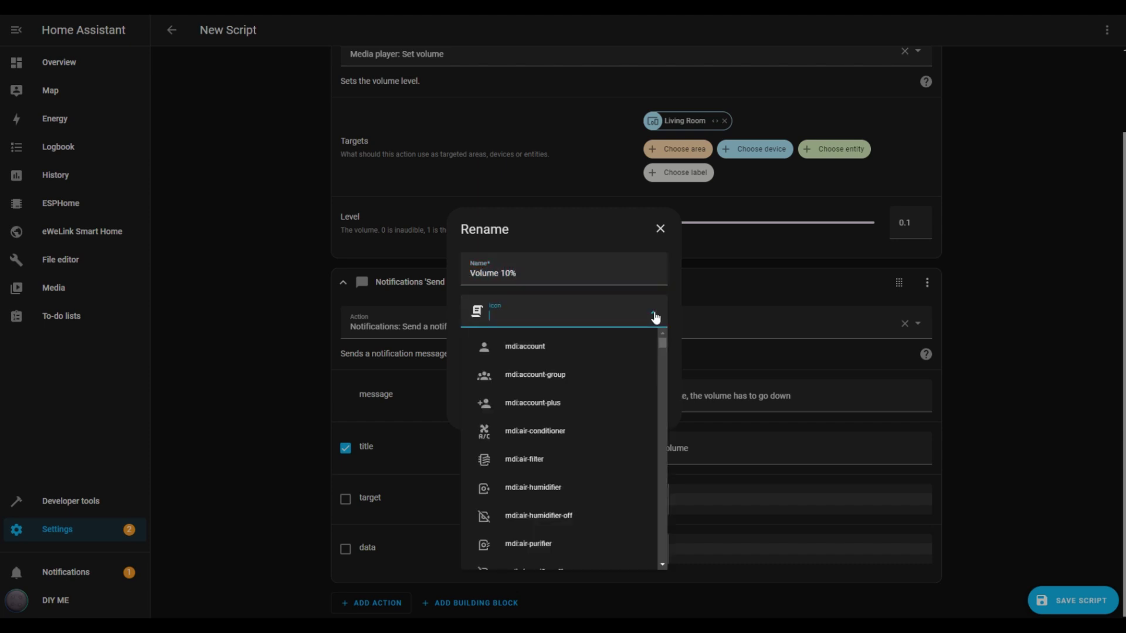
pyautogui.write('volume')
pyautogui.click(519, 428)
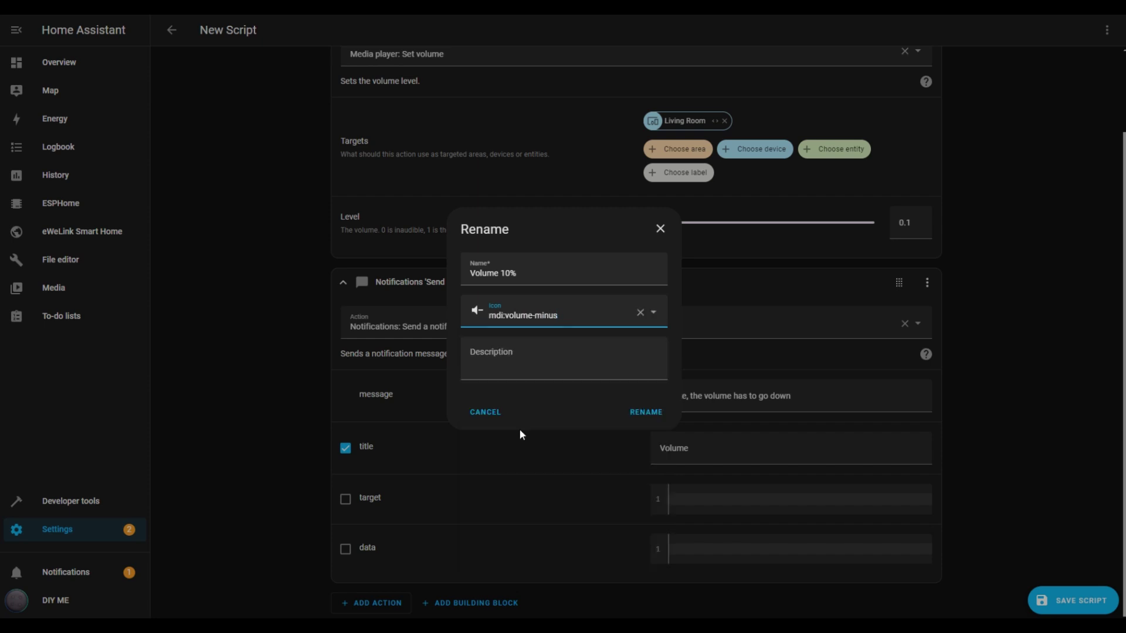
pyautogui.click(653, 411)
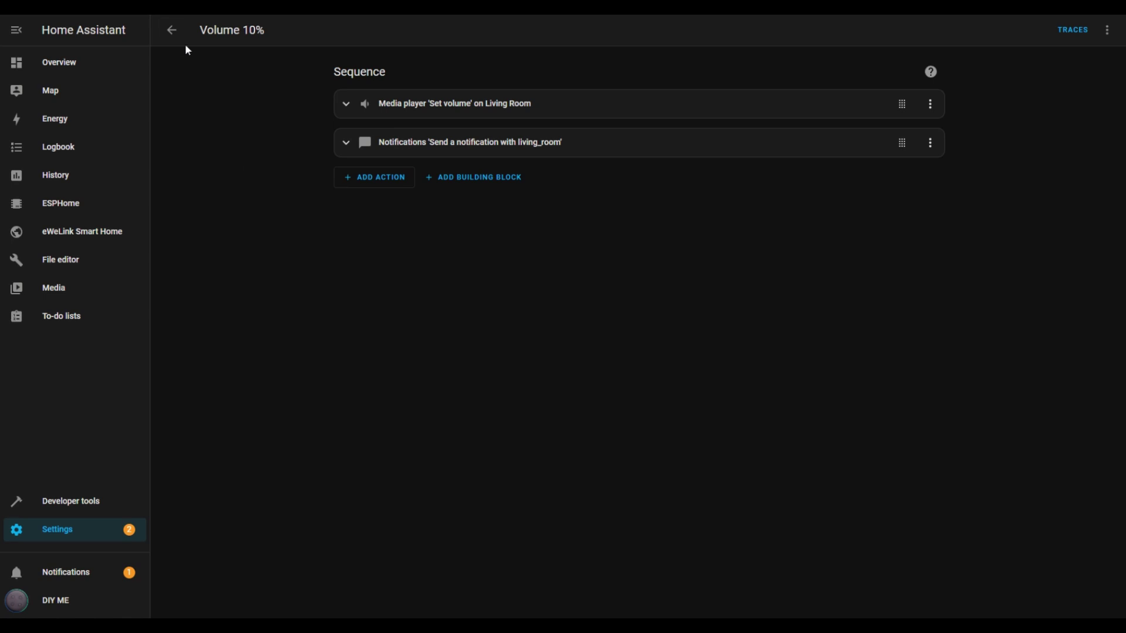
pyautogui.click(171, 30)
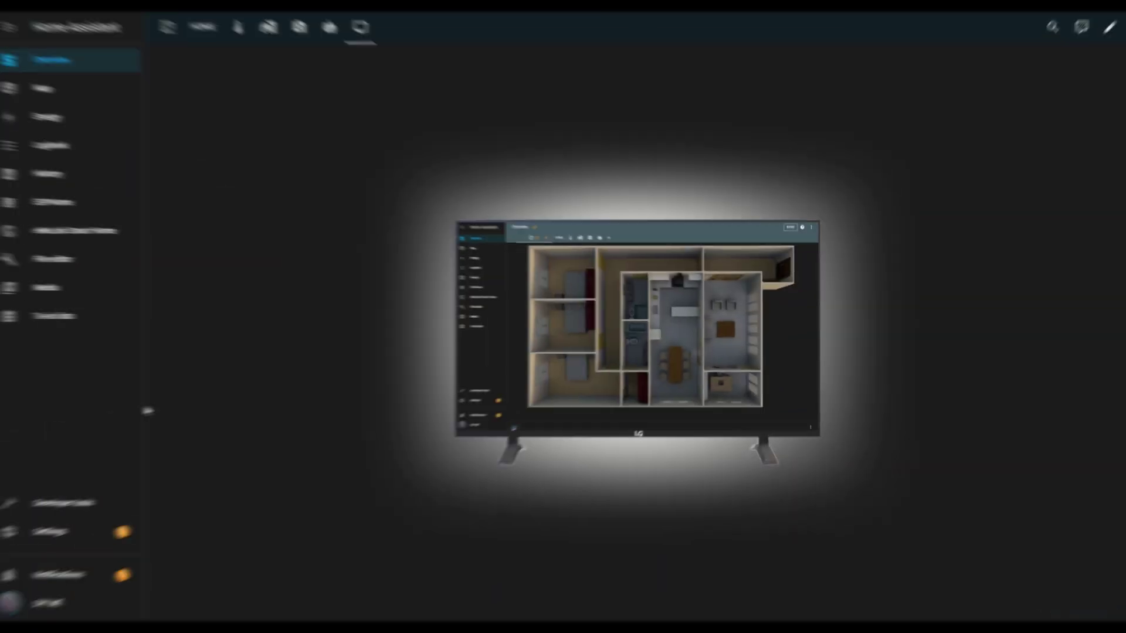
# - Go to Automations & scenes in the settings and create a new empty automation from scratch
pyautogui.click(58, 530)
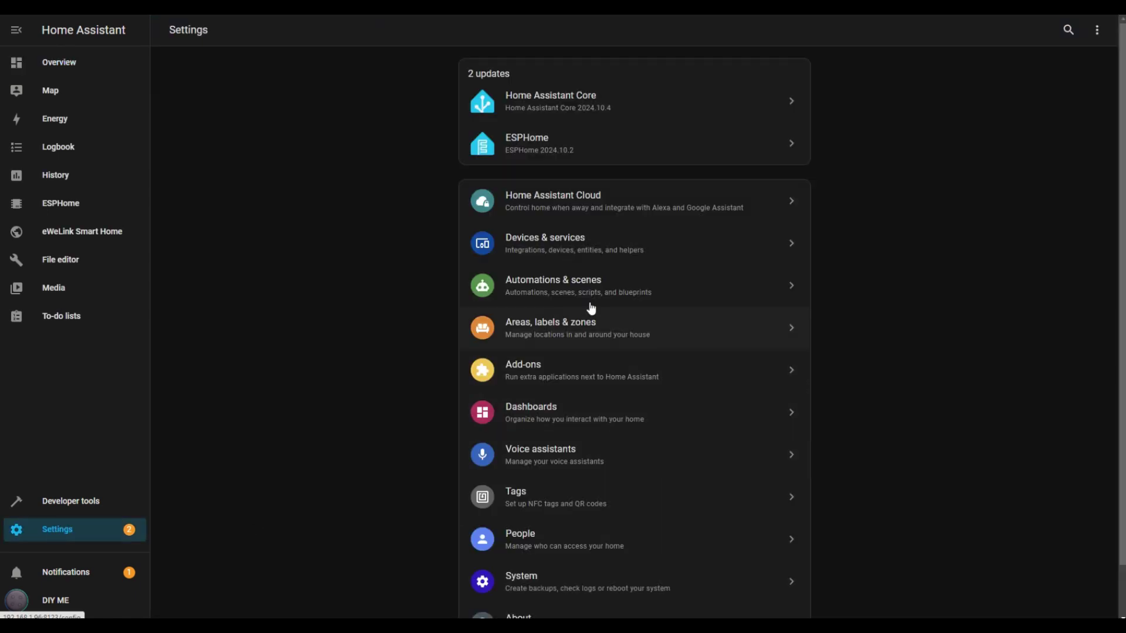
pyautogui.click(531, 285)
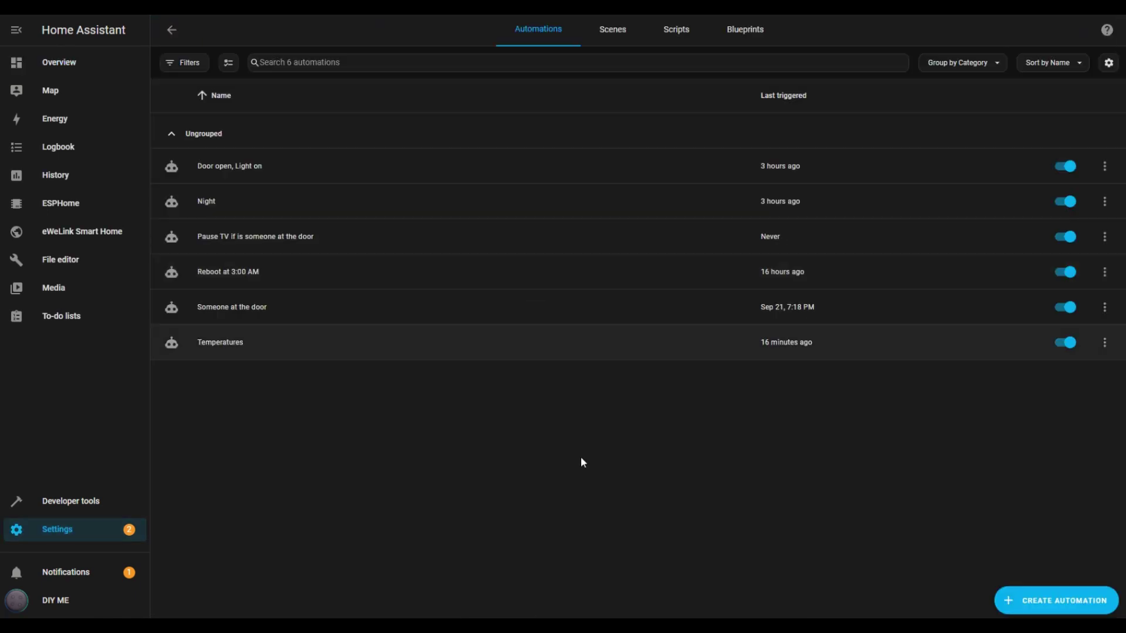
pyautogui.click(1050, 600)
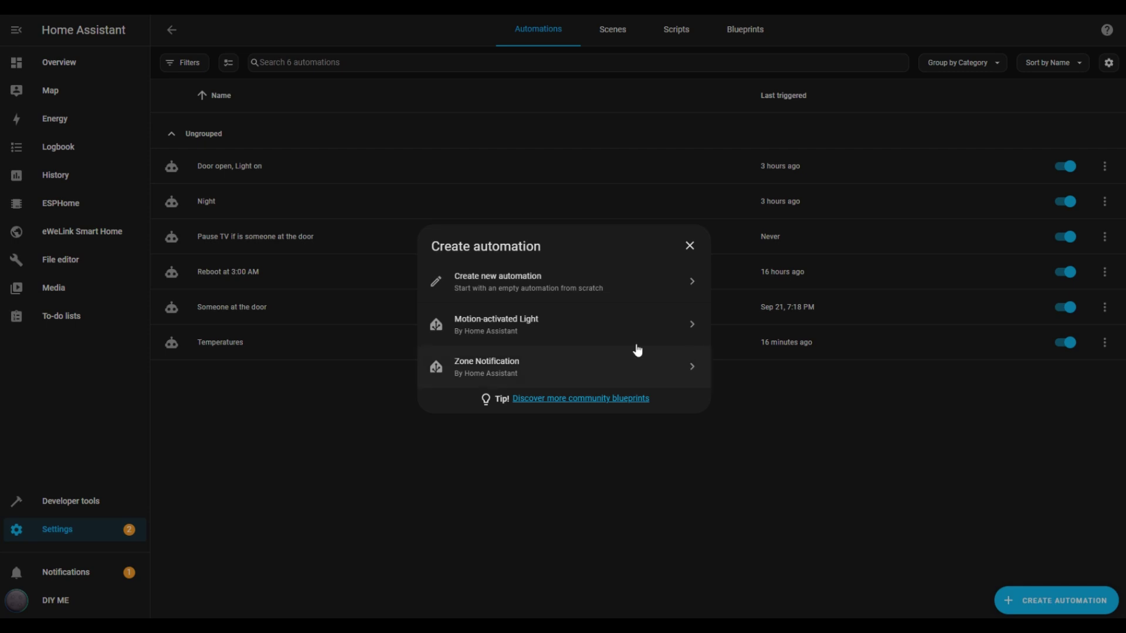
pyautogui.click(515, 283)
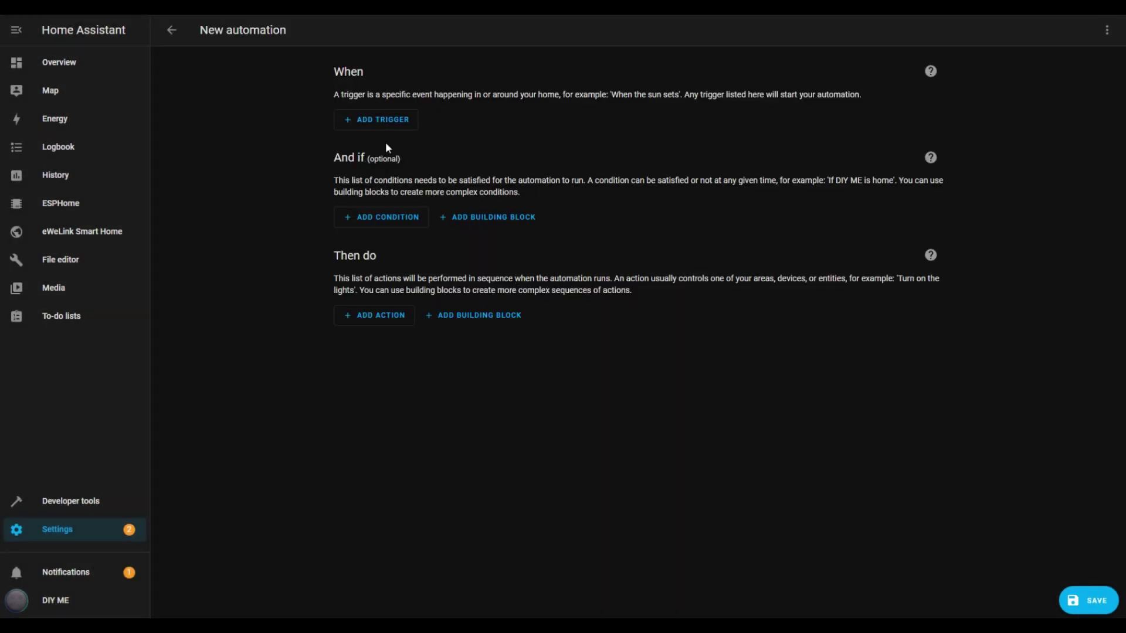
# - Add a Time trigger to the automation with a fixed time of 10:00:00 PM
pyautogui.click(384, 119)
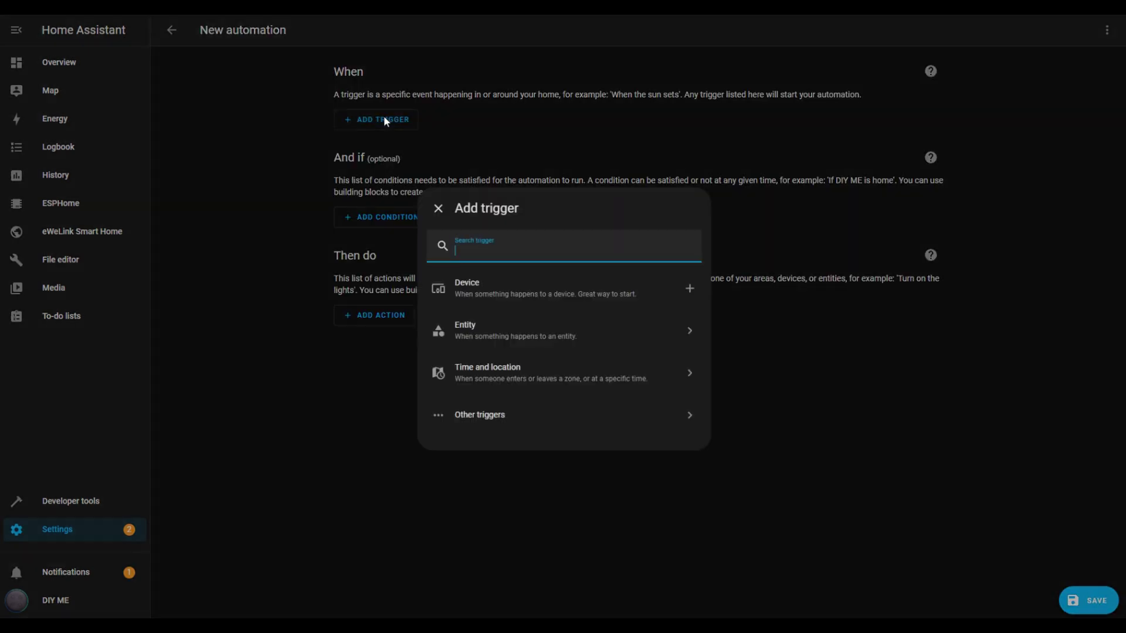
pyautogui.click(502, 376)
pyautogui.click(501, 376)
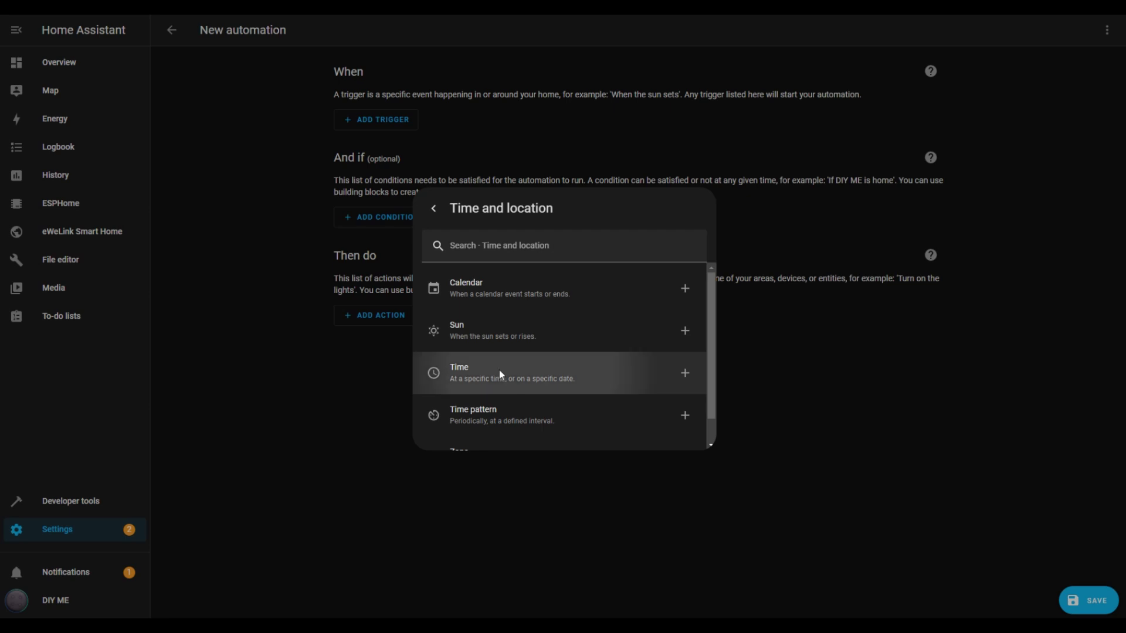
pyautogui.click(368, 238)
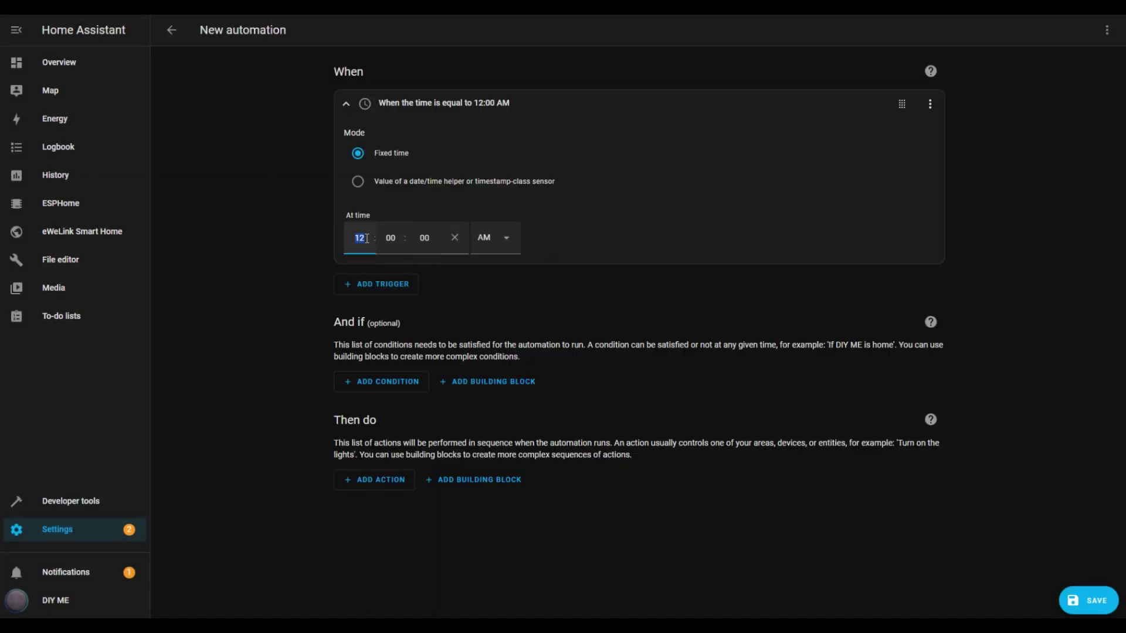
pyautogui.write('10')
pyautogui.click(502, 241)
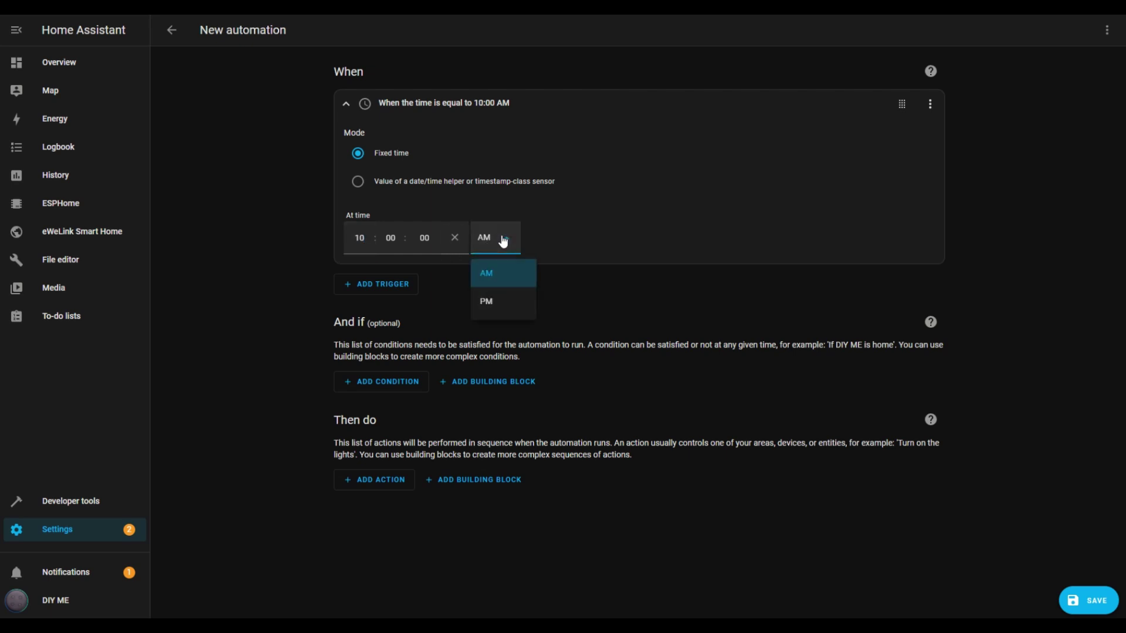
pyautogui.click(489, 301)
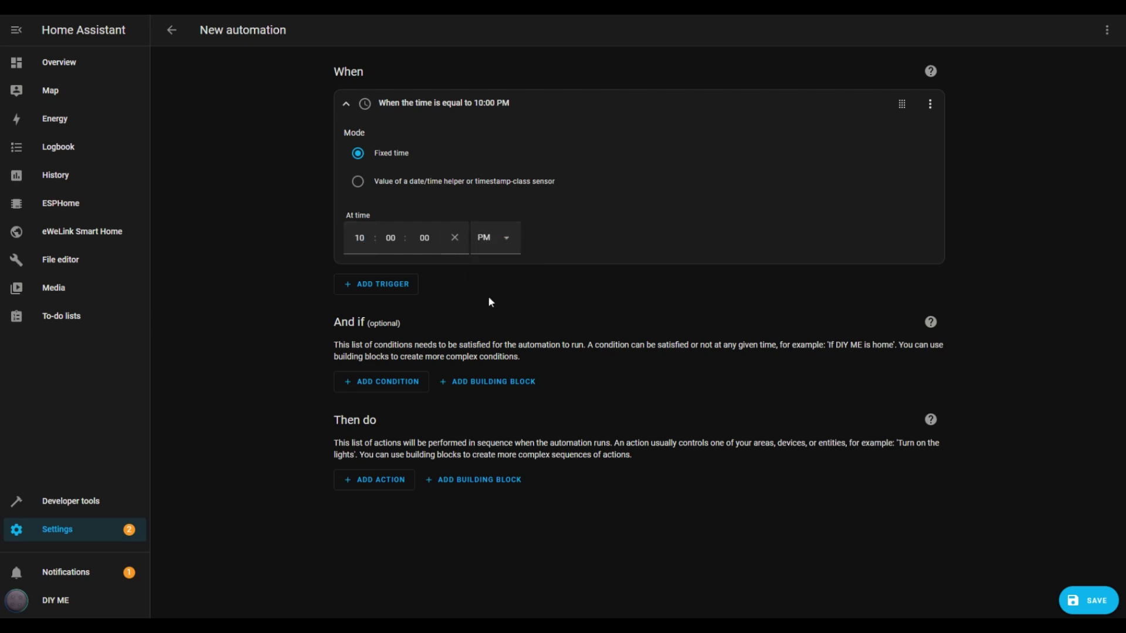
# - Add the script "Volume 10%" as the automation's action, found in the Script group of the other actions
pyautogui.click(366, 488)
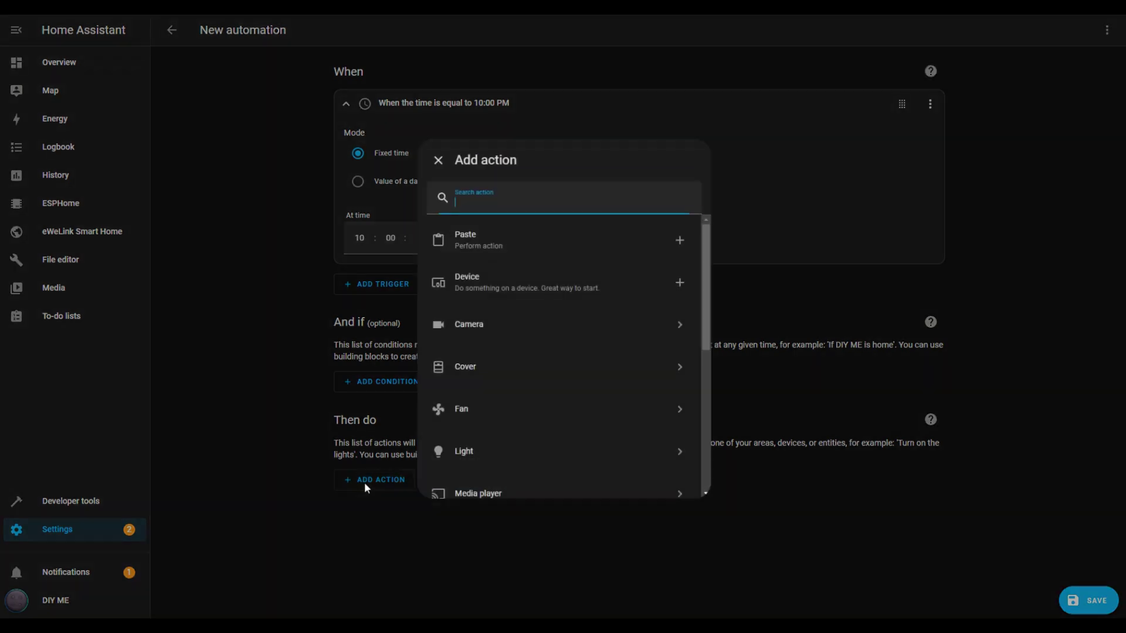
pyautogui.scroll(-5, 500, 463)
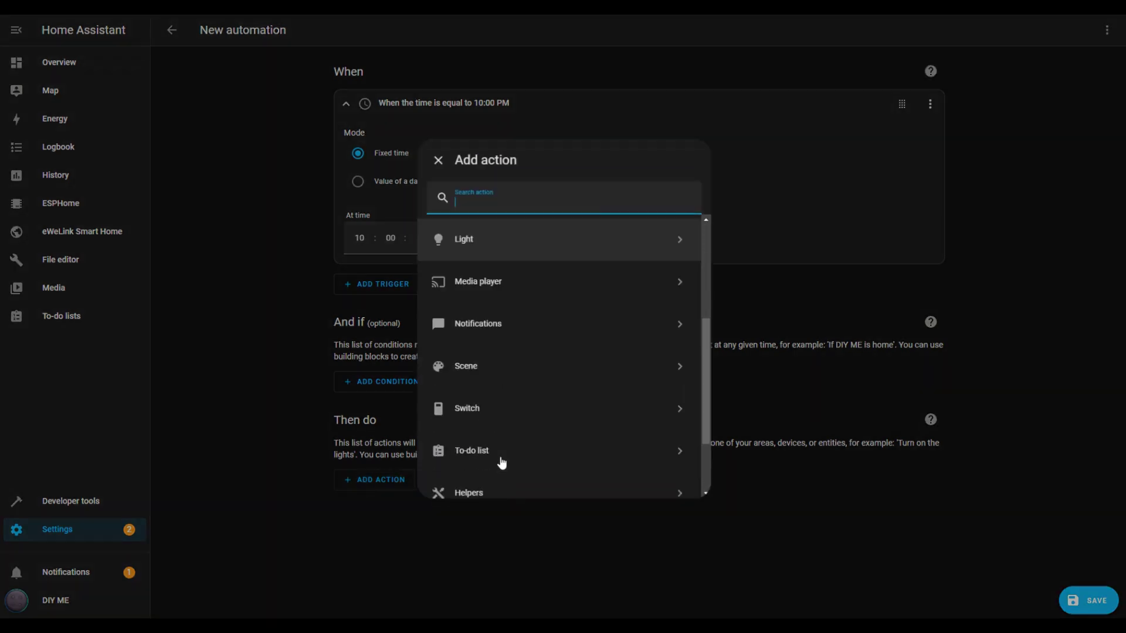
pyautogui.click(497, 478)
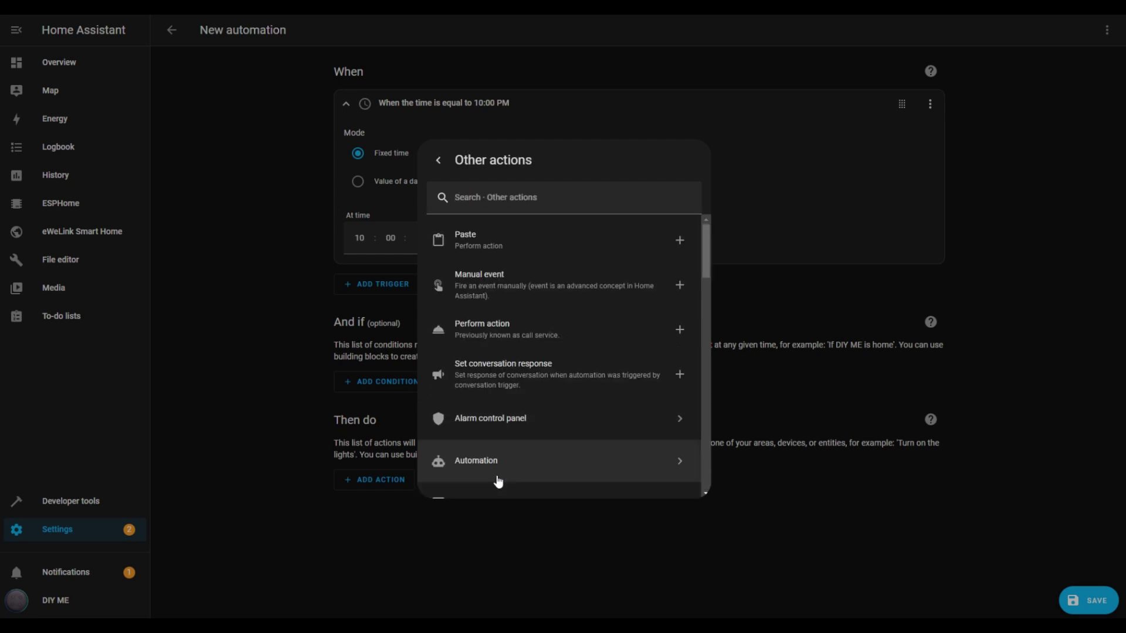
pyautogui.scroll(-4, 531, 385)
pyautogui.scroll(-8, 532, 387)
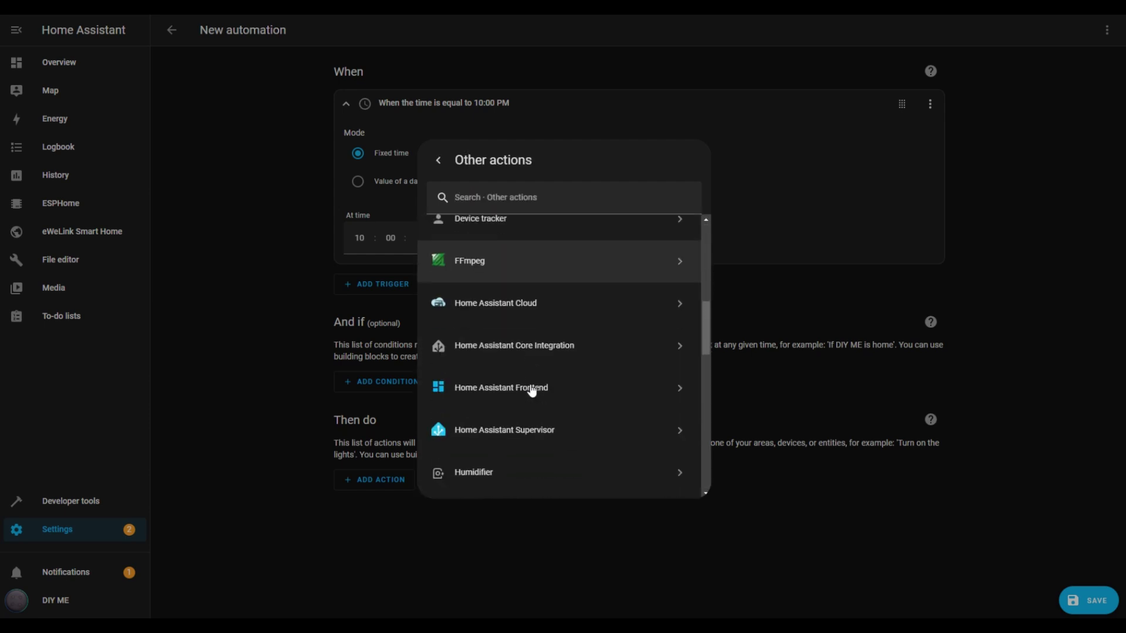
pyautogui.scroll(-2, 530, 389)
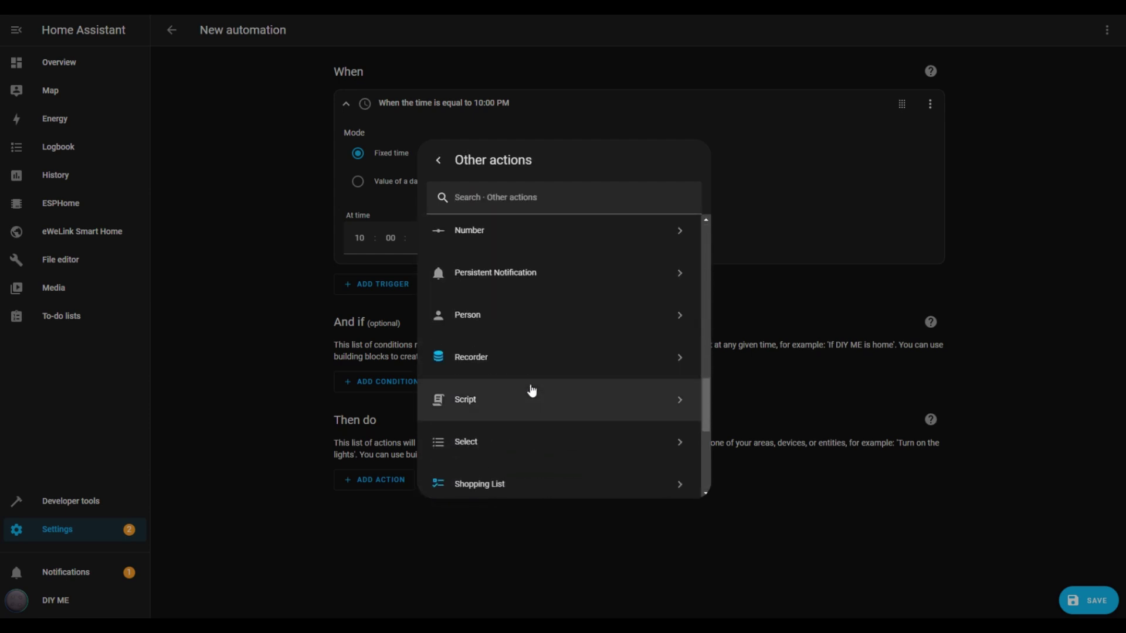
pyautogui.click(478, 397)
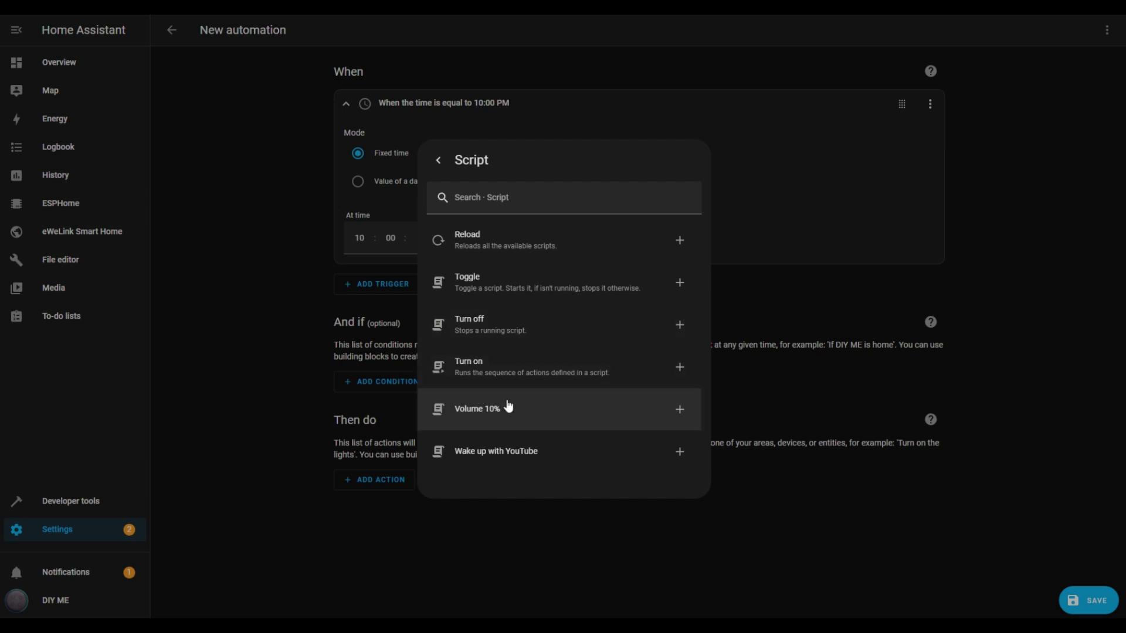
pyautogui.click(488, 415)
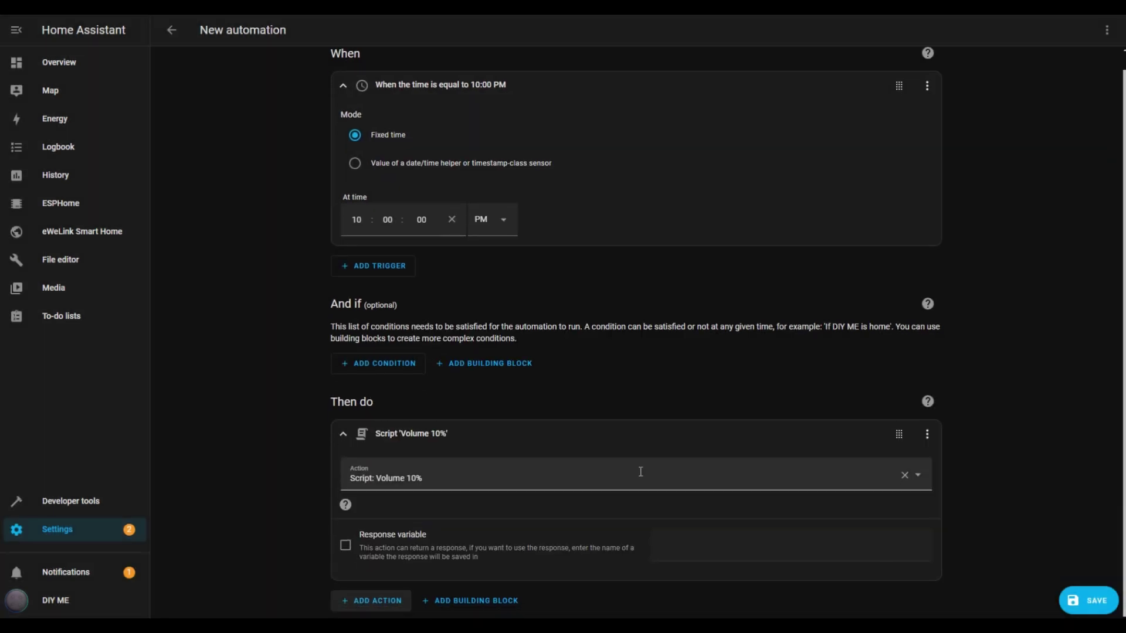
# - Save the automation under the name "Volume 10%" and return to the automations list
pyautogui.click(1088, 600)
pyautogui.write('Volume 10%')
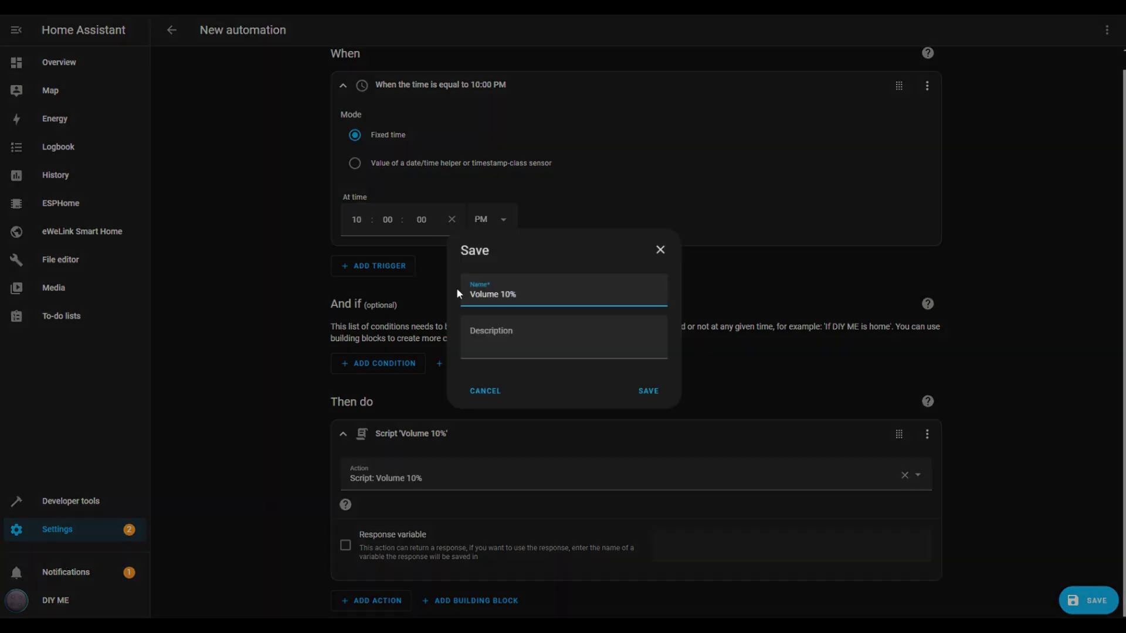
pyautogui.click(648, 391)
pyautogui.click(173, 31)
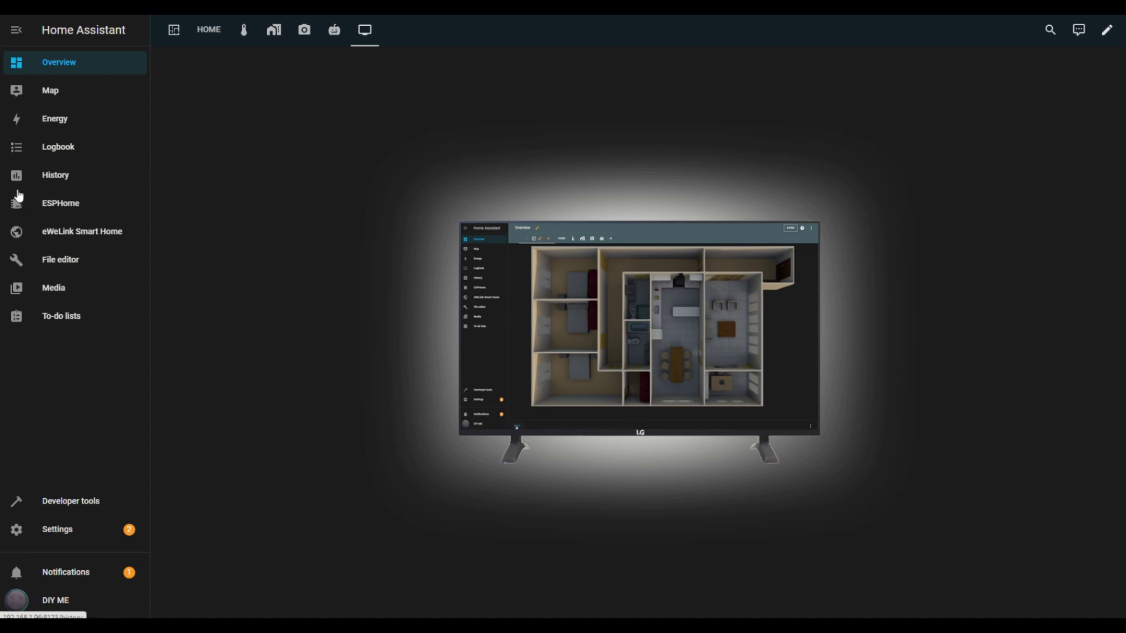
# - Open configuration.yaml from the homeassistant folder in the File editor
pyautogui.click(65, 260)
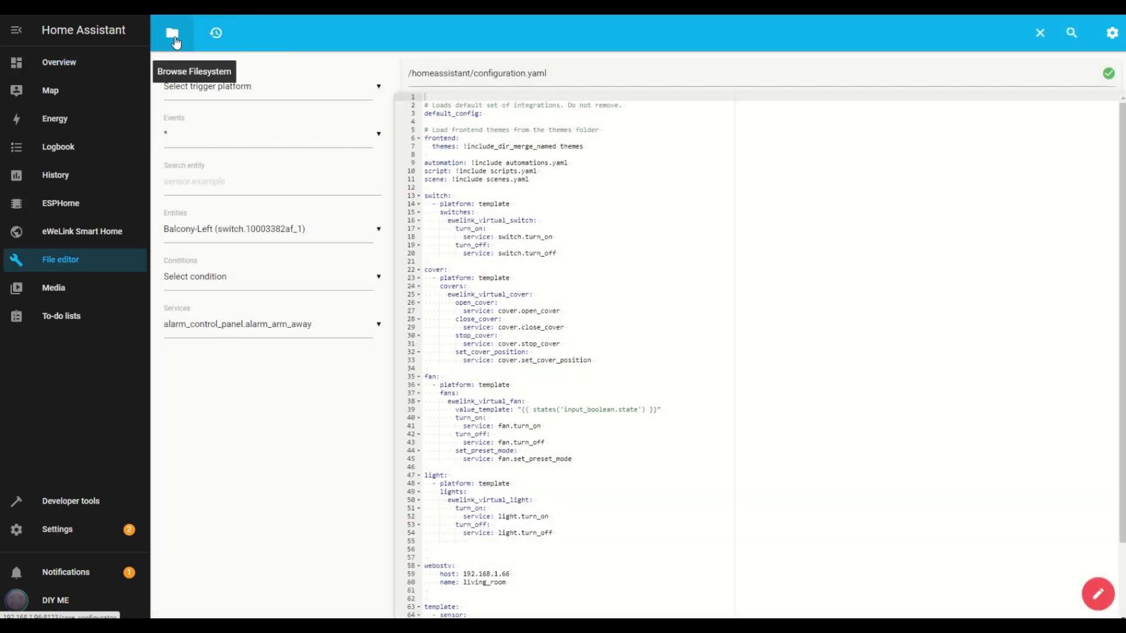
pyautogui.click(173, 35)
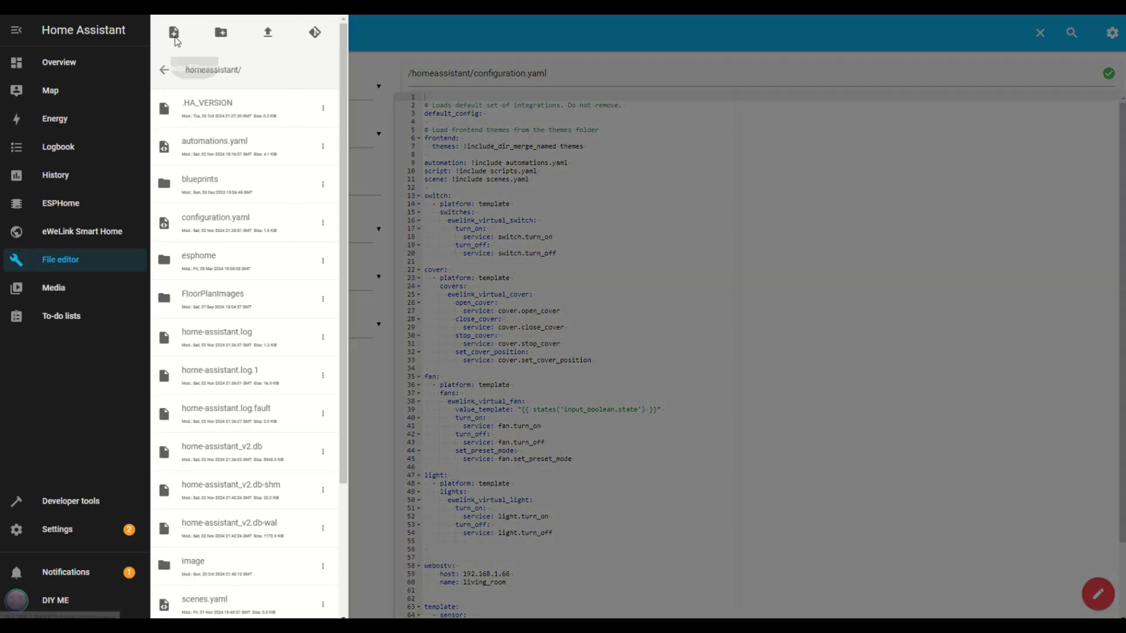
pyautogui.click(203, 224)
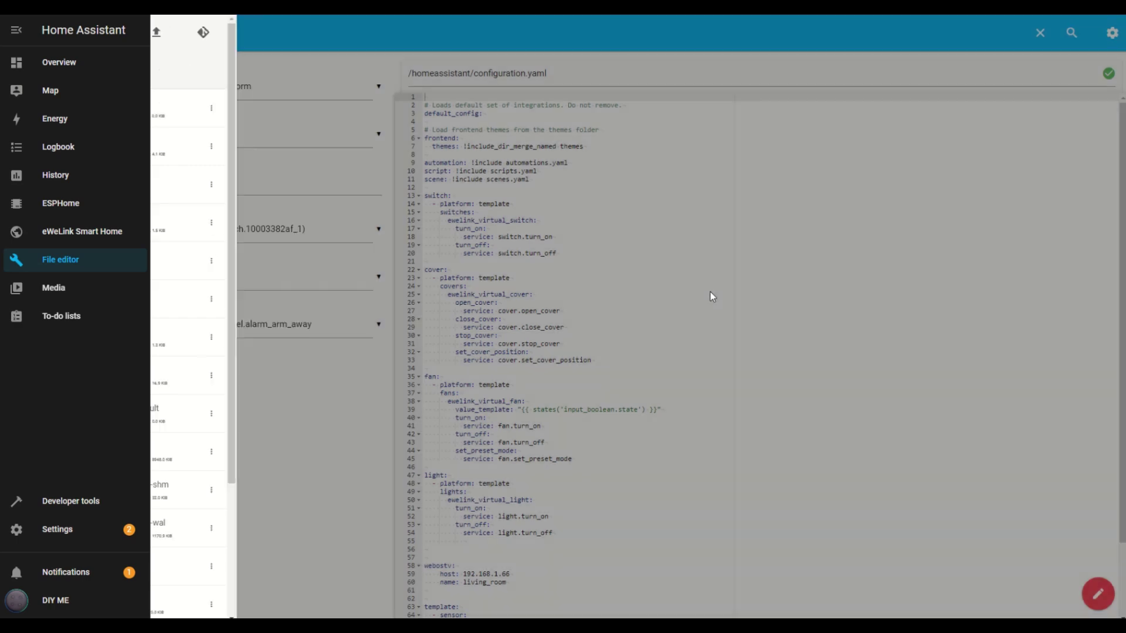
# - Add the line "wake_on_lan:" above the webostv block in configuration.yaml and save the file
pyautogui.scroll(-3, 711, 296)
pyautogui.scroll(-1, 713, 303)
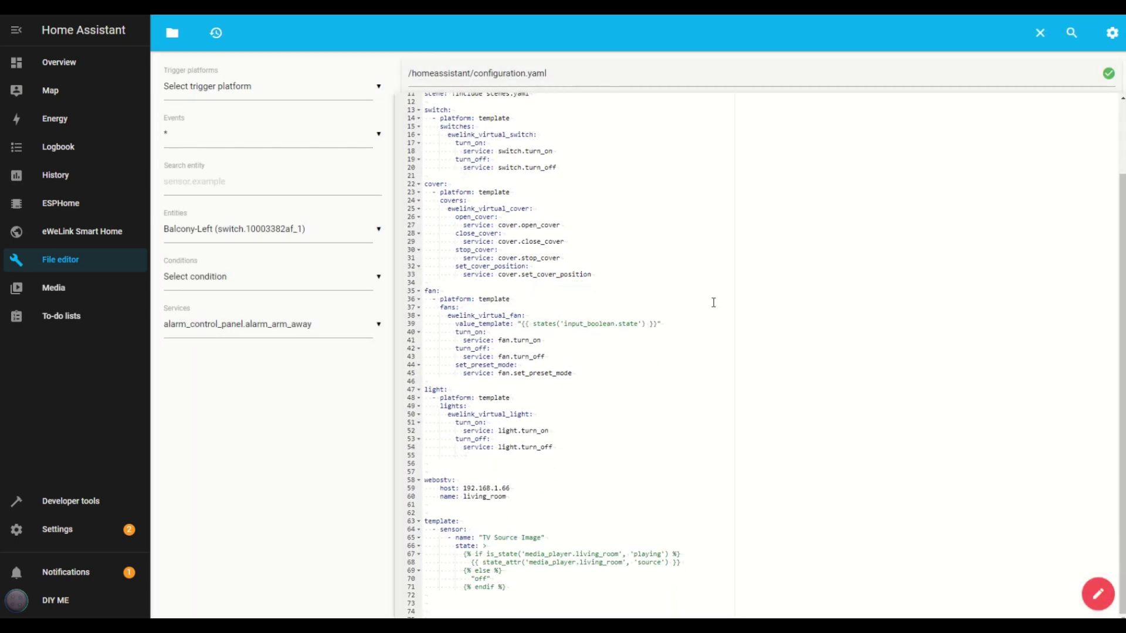
pyautogui.click(429, 463)
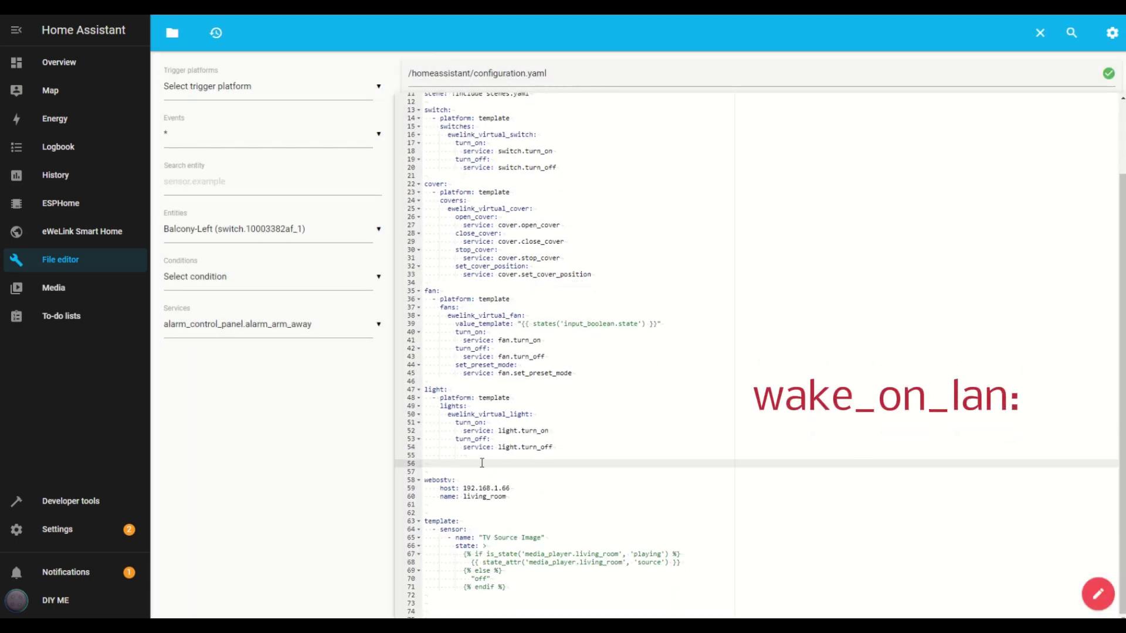
pyautogui.write('wake_on_lan:')
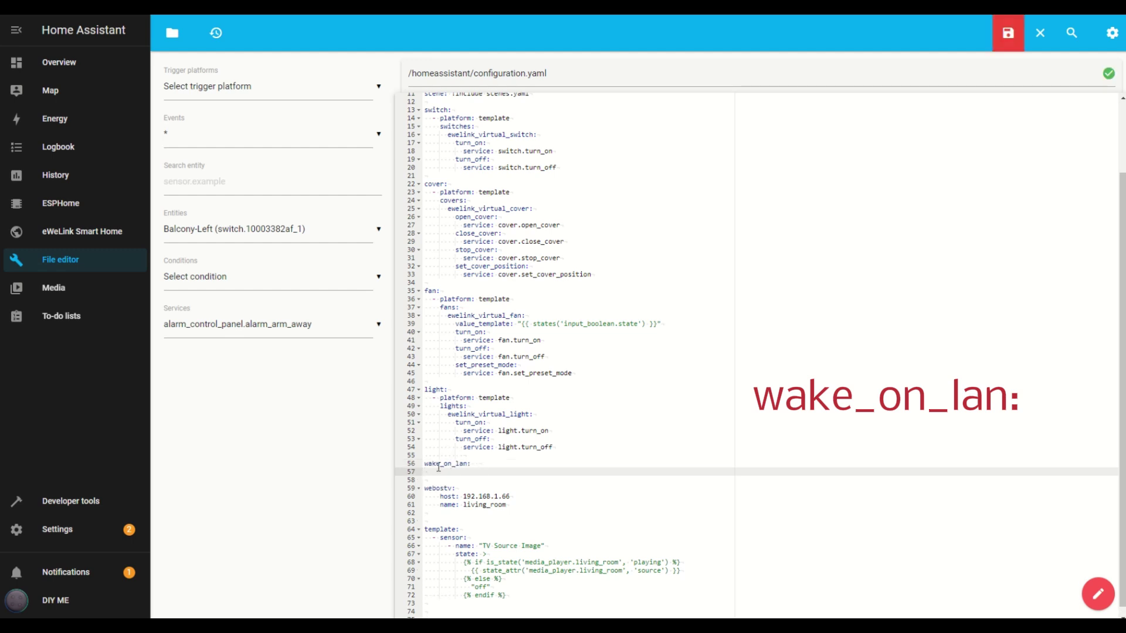
pyautogui.click(1008, 36)
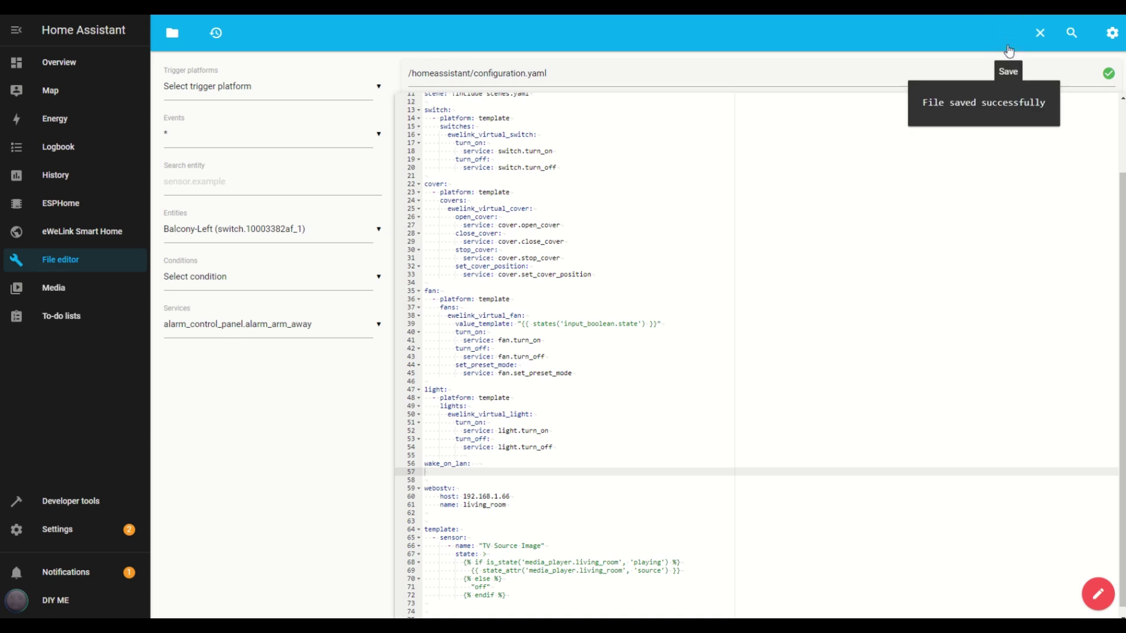
# - Restart Home Assistant from the system settings and confirm the restart
pyautogui.click(57, 530)
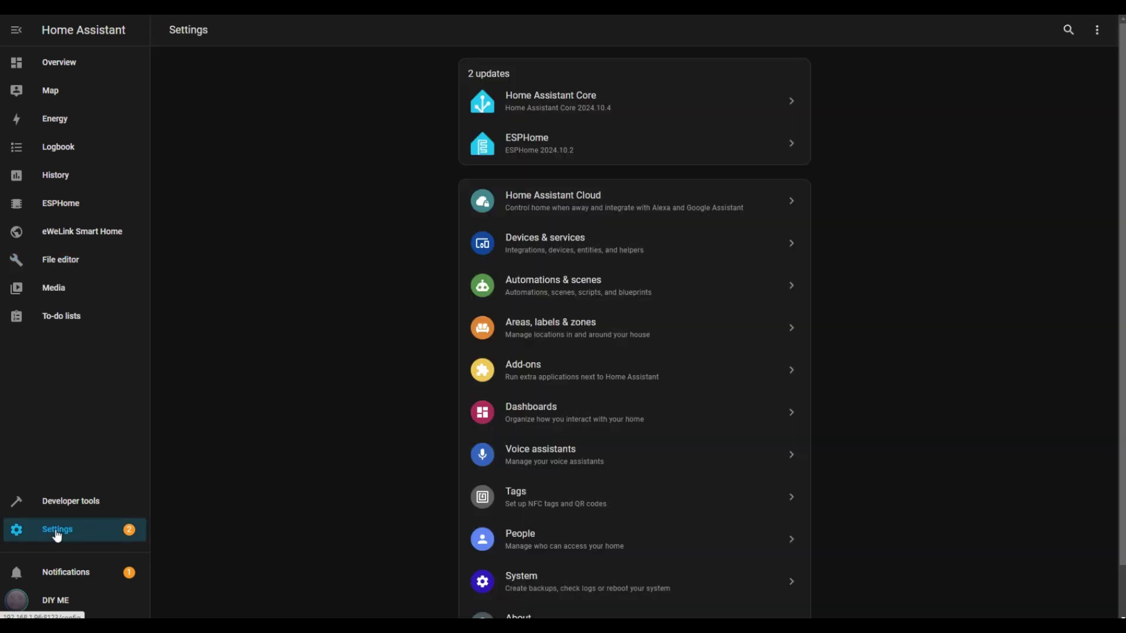
pyautogui.scroll(-1, 566, 466)
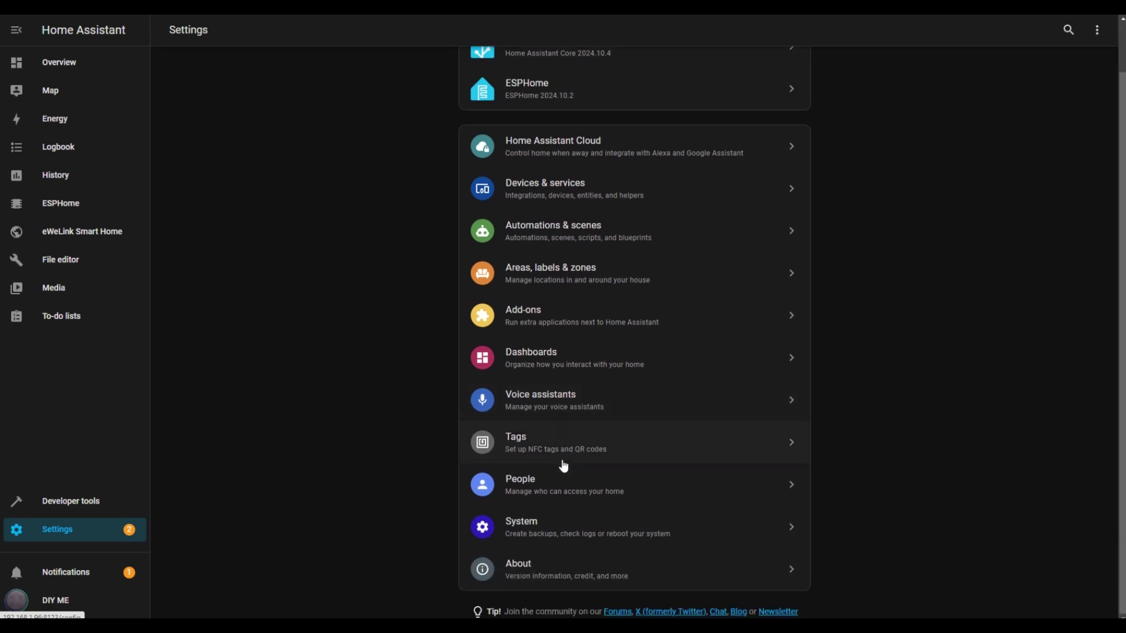
pyautogui.click(540, 529)
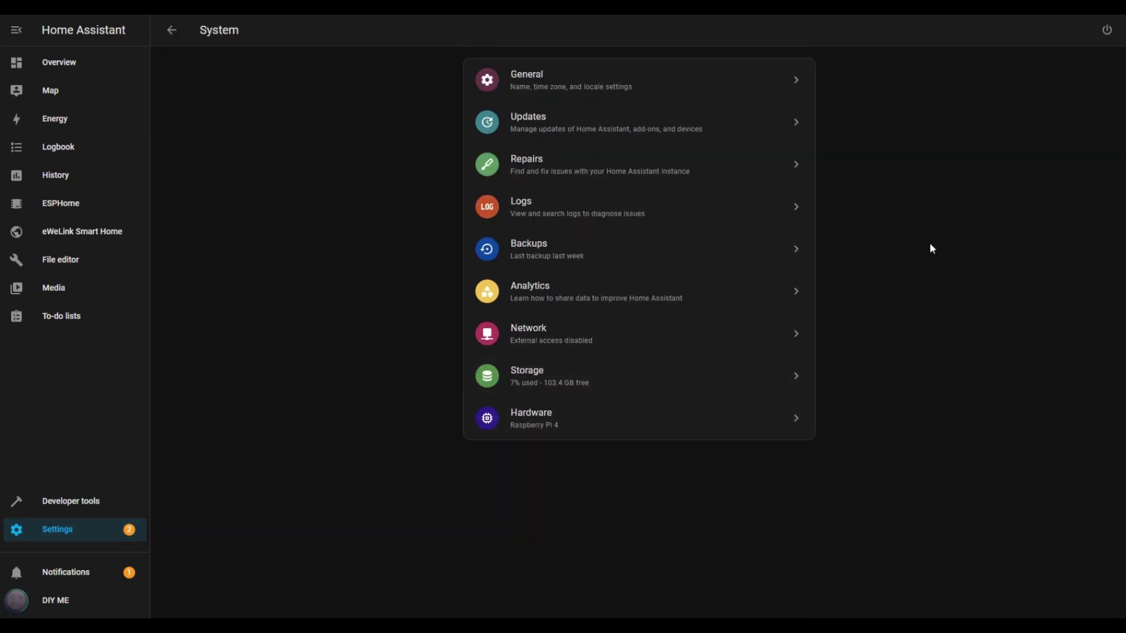
pyautogui.click(1106, 30)
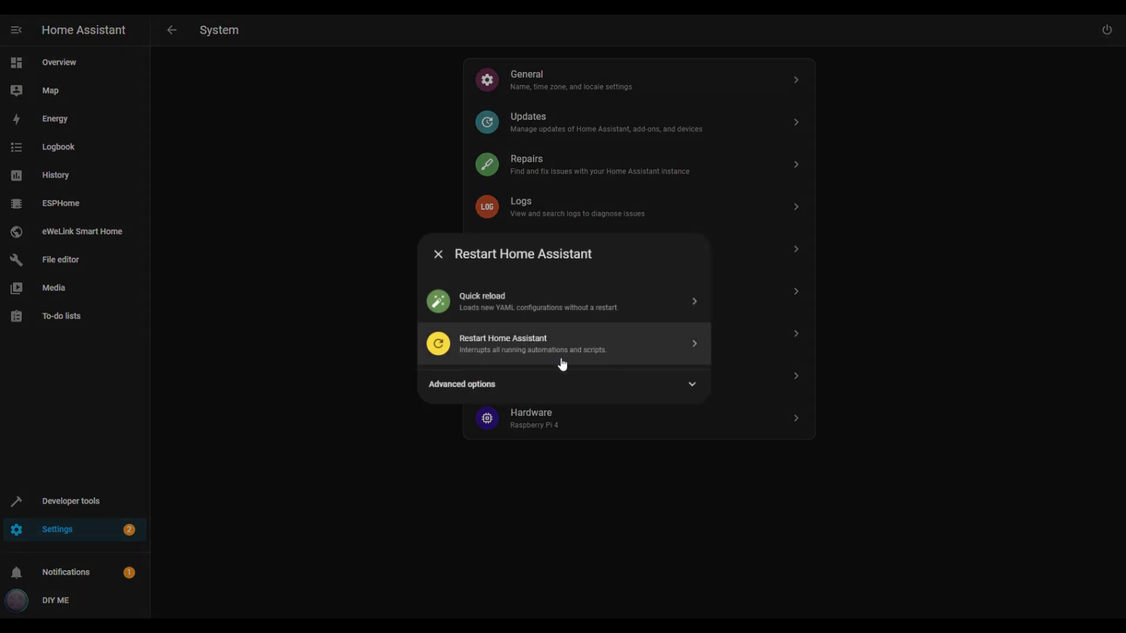
pyautogui.click(526, 346)
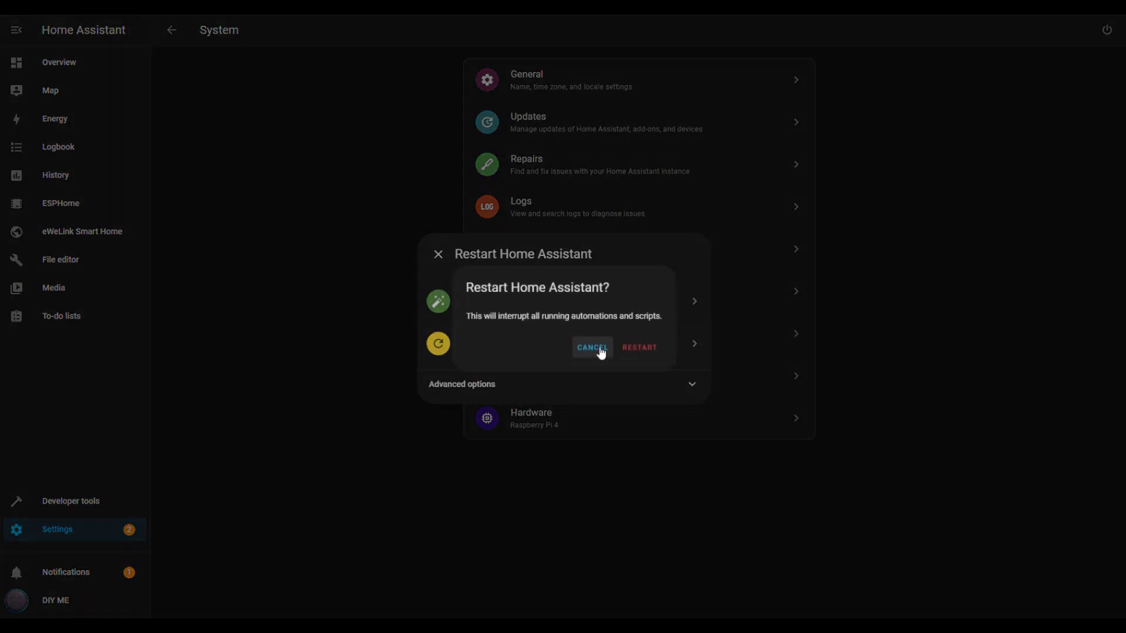
pyautogui.click(635, 348)
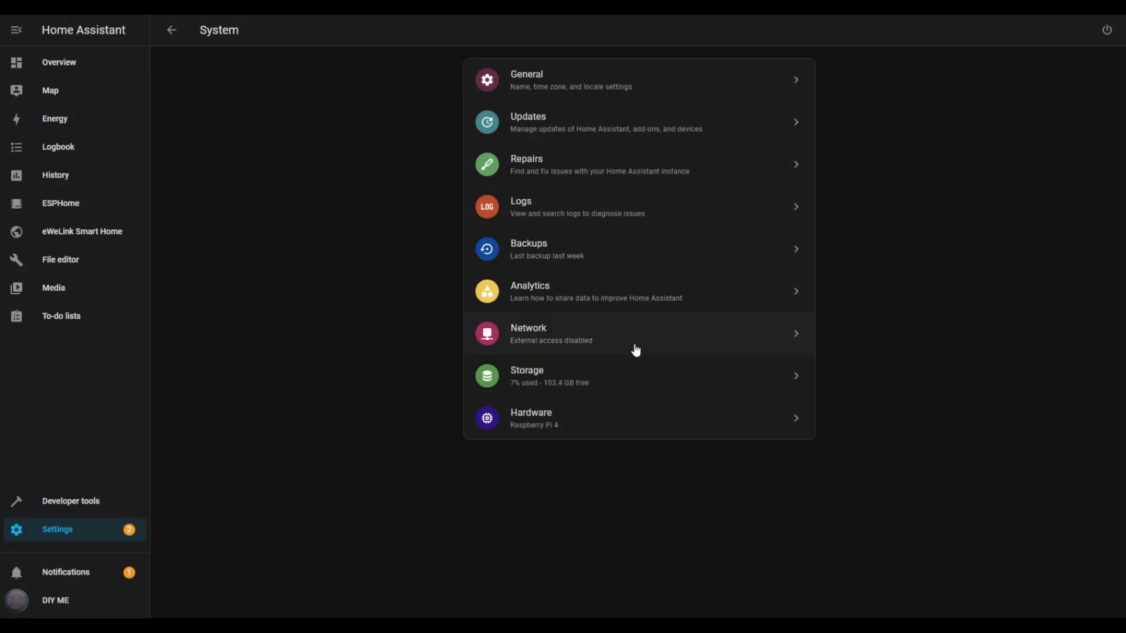
# - Start a new empty script from scratch in the scripts section of the automations and scenes settings
pyautogui.click(48, 532)
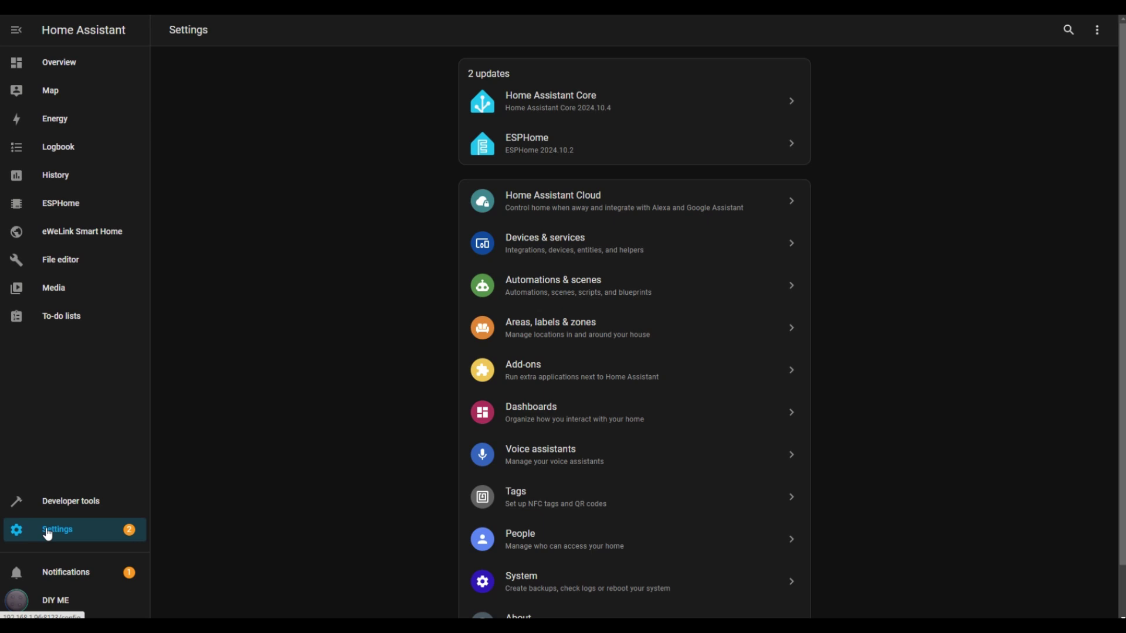
pyautogui.click(557, 296)
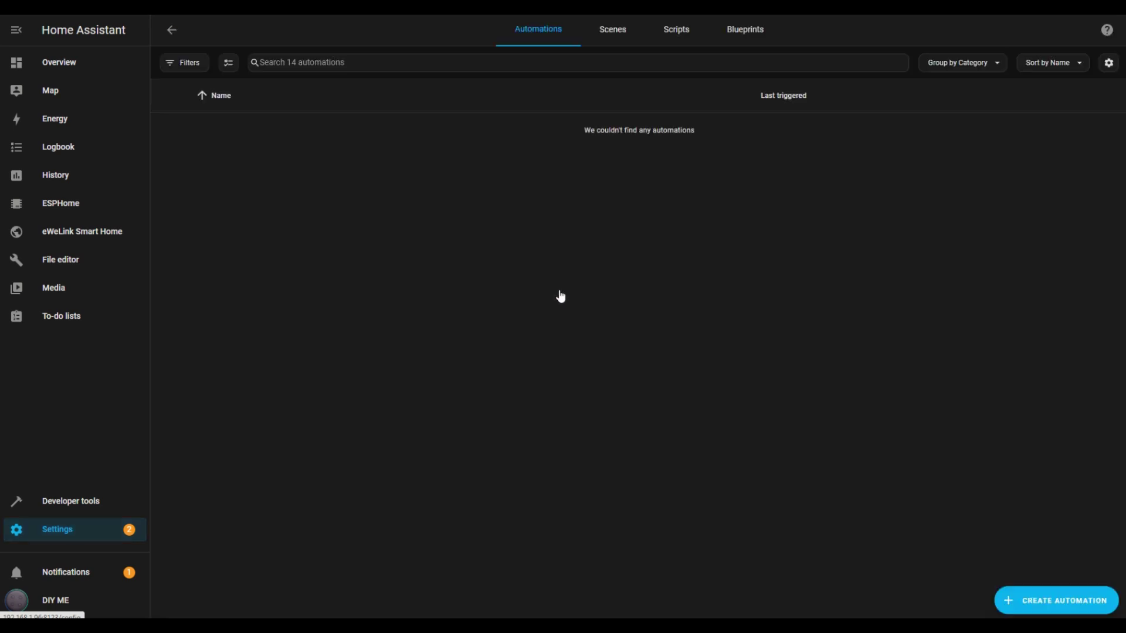
pyautogui.click(696, 39)
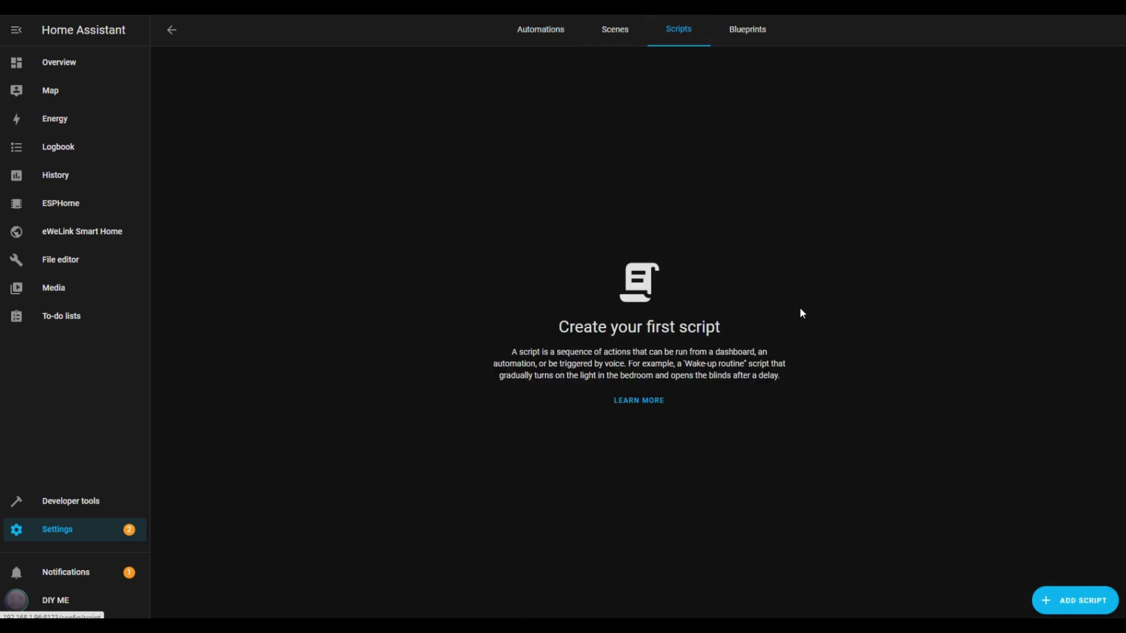
pyautogui.click(1090, 601)
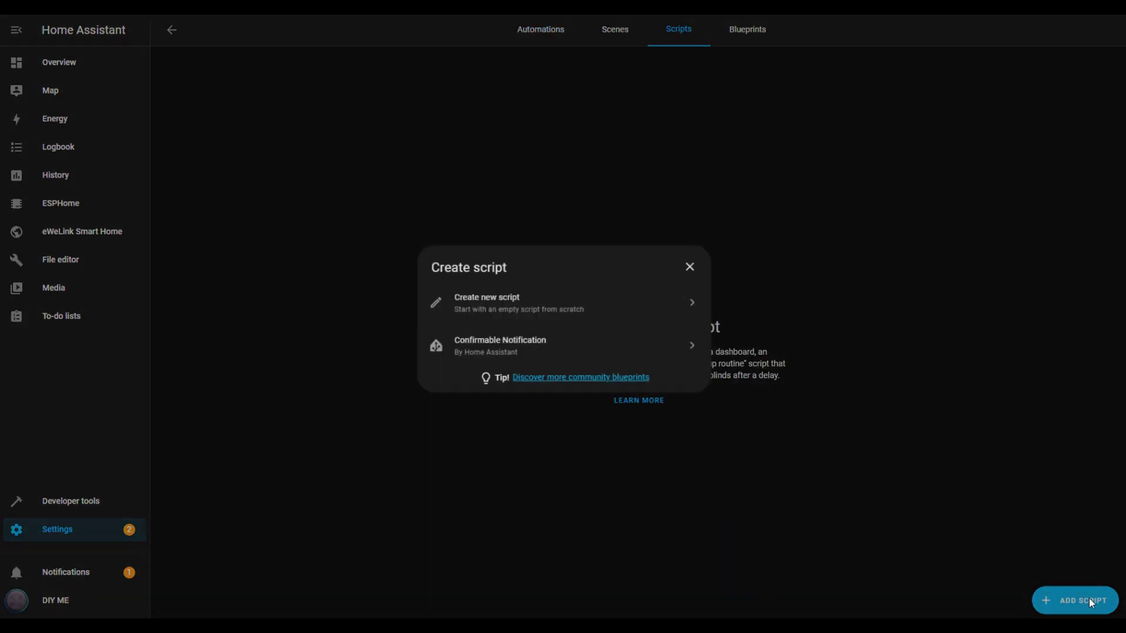
pyautogui.click(477, 313)
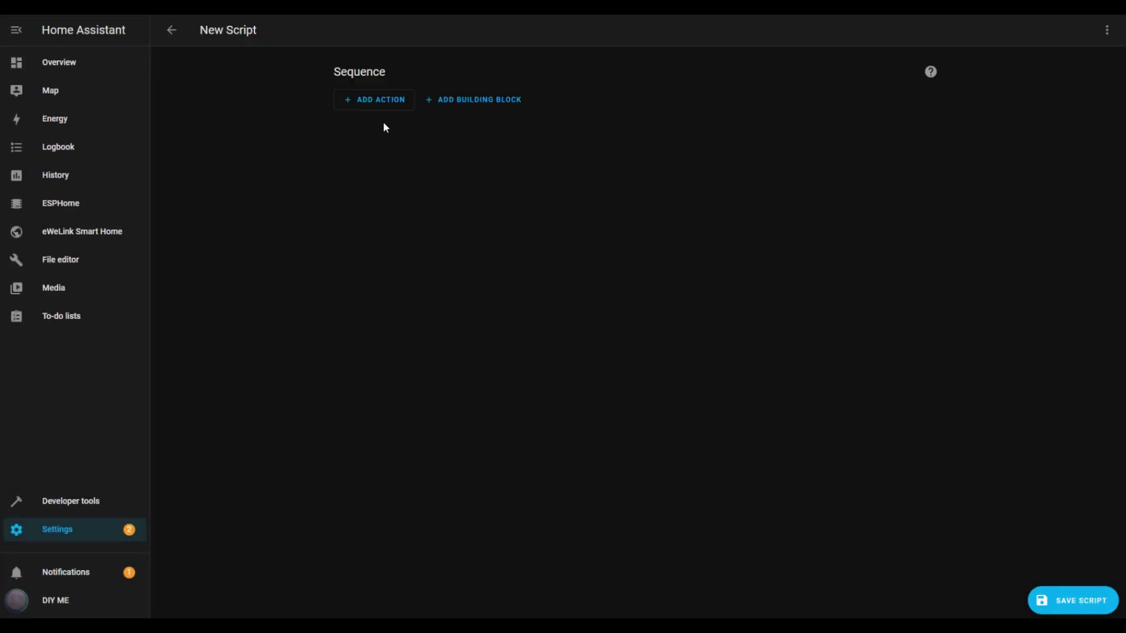
# - Add the Wake on LAN action "Send magic packet" to the script with the MAC address 75:94:7D:05:E5:0C
pyautogui.click(377, 101)
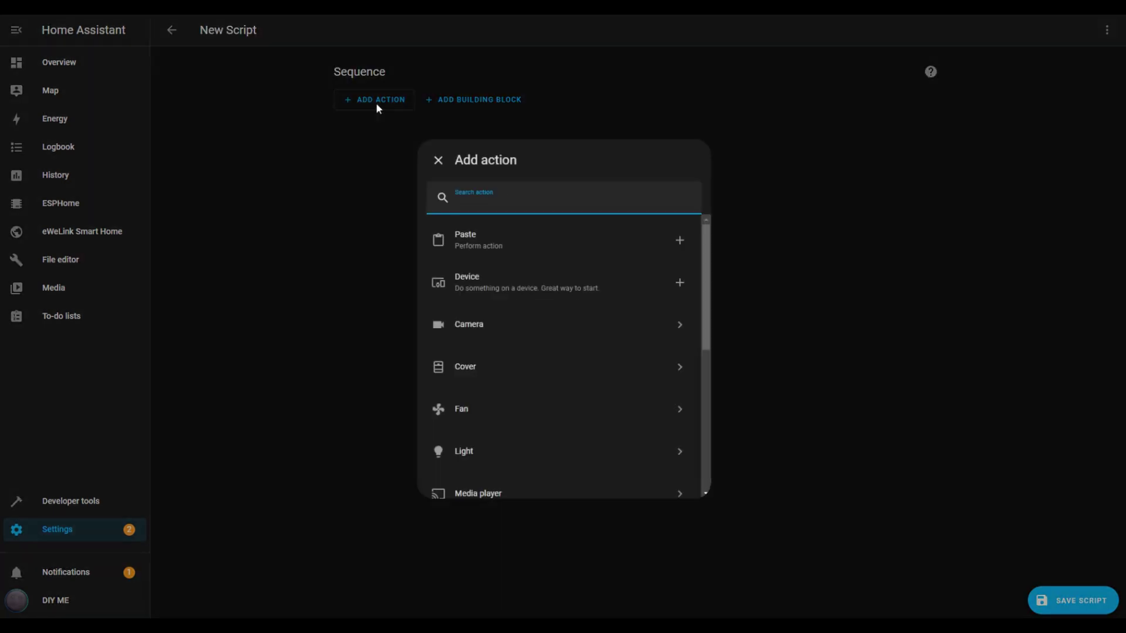
pyautogui.scroll(-5, 514, 454)
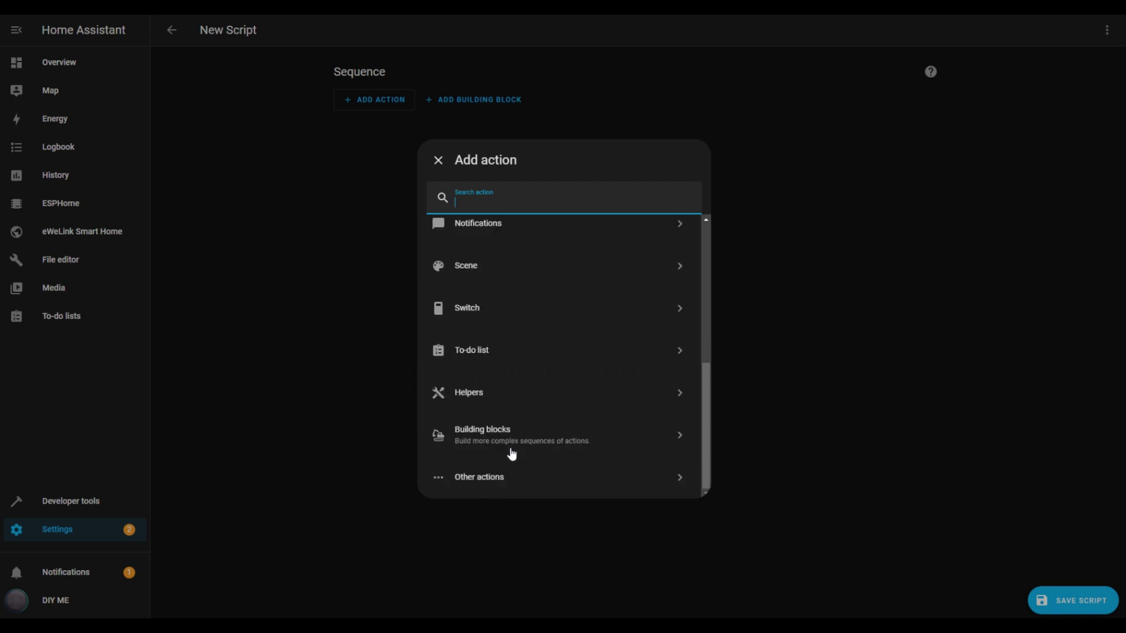
pyautogui.click(487, 482)
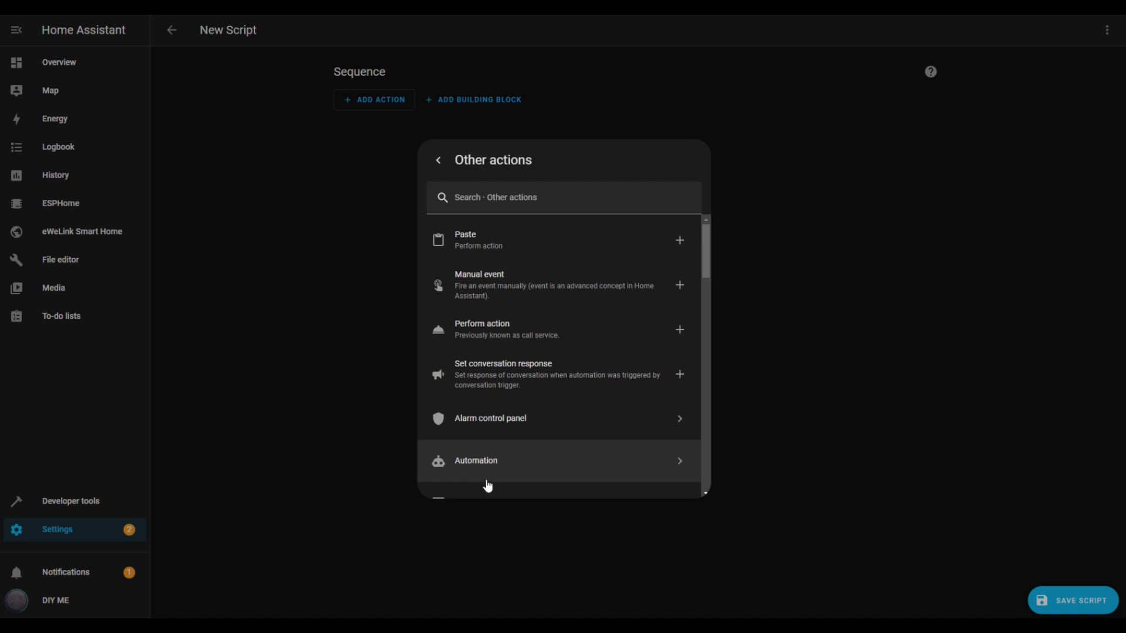
pyautogui.scroll(-15, 488, 486)
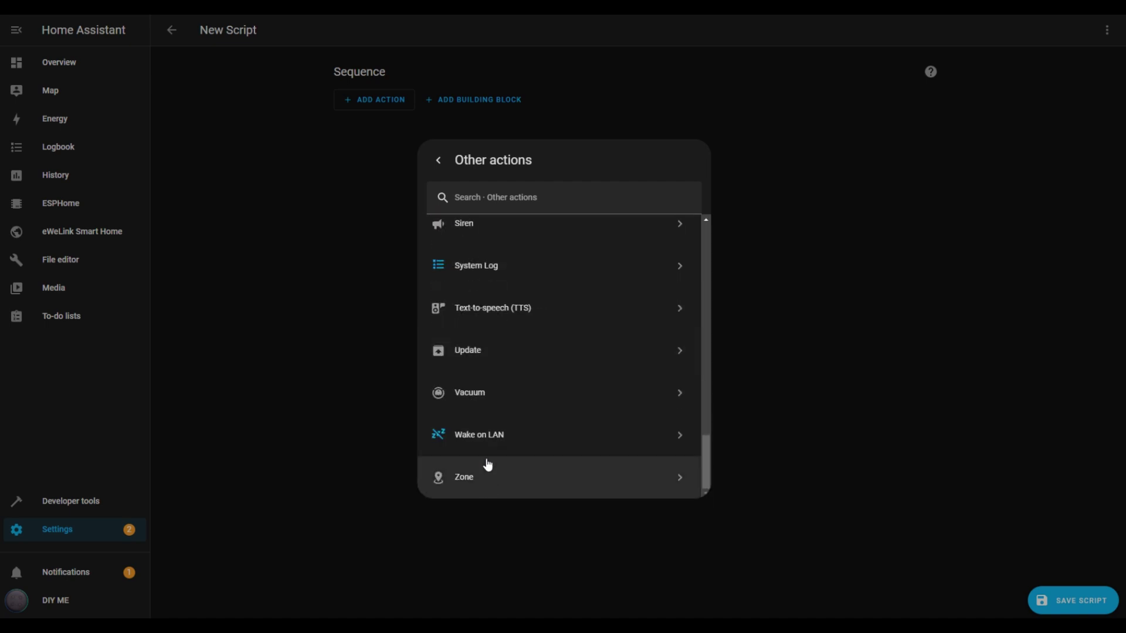
pyautogui.click(484, 438)
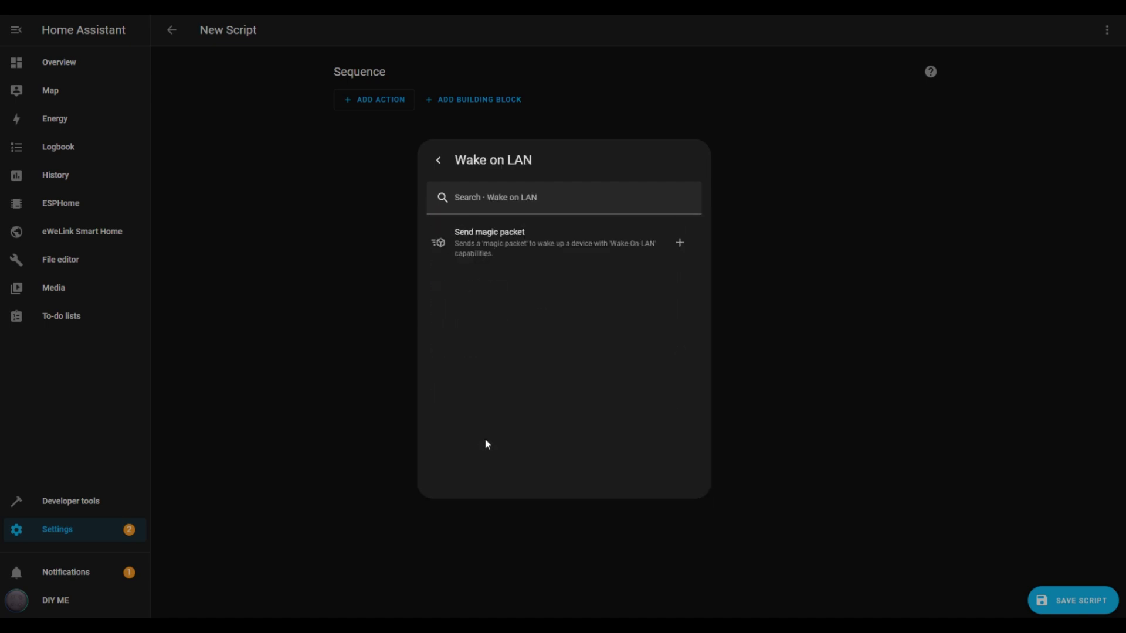
pyautogui.click(489, 256)
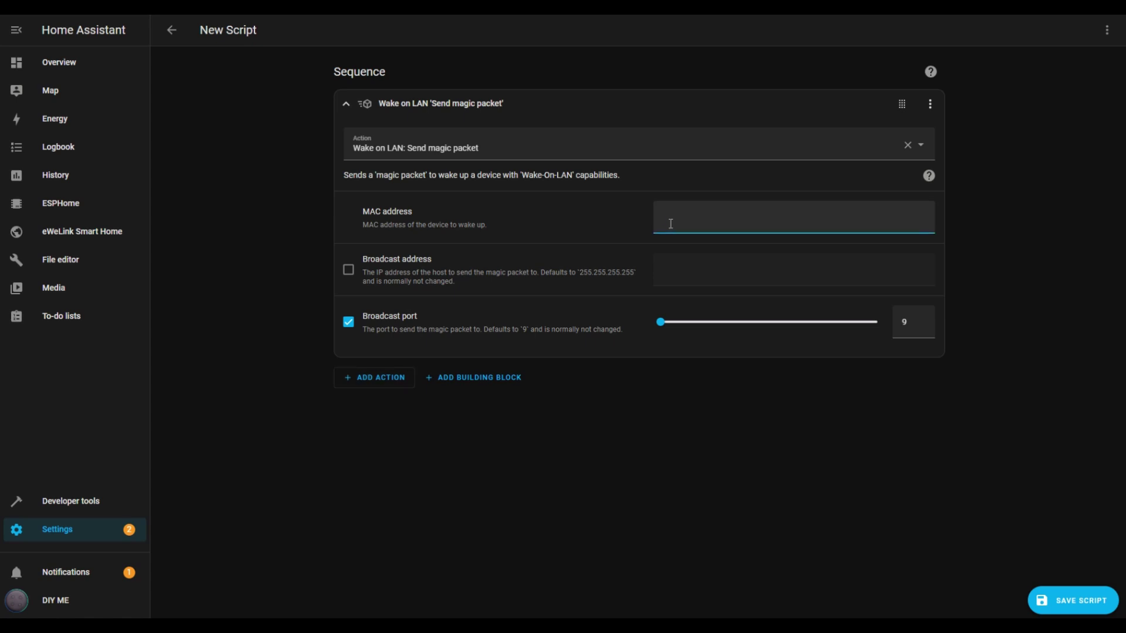
pyautogui.write('75:94:7D:05:E5:0C')
# - Add a "Wait for time to pass (delay)" building block after the magic packet action and set its duration to 5 seconds
pyautogui.click(483, 382)
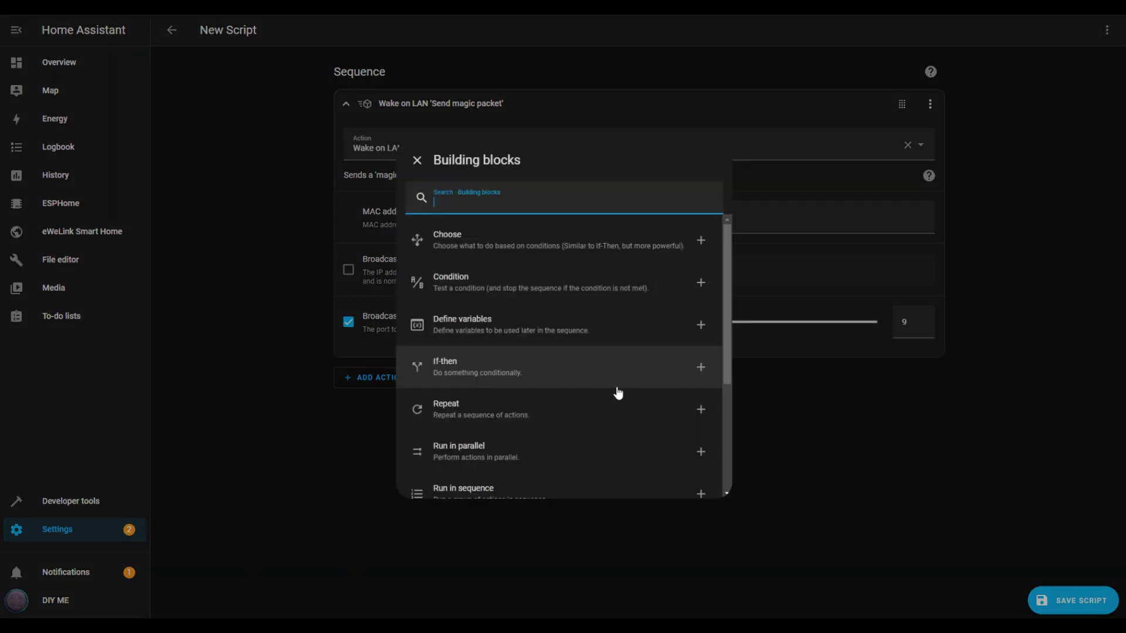
pyautogui.scroll(-1, 591, 393)
pyautogui.scroll(-2, 587, 390)
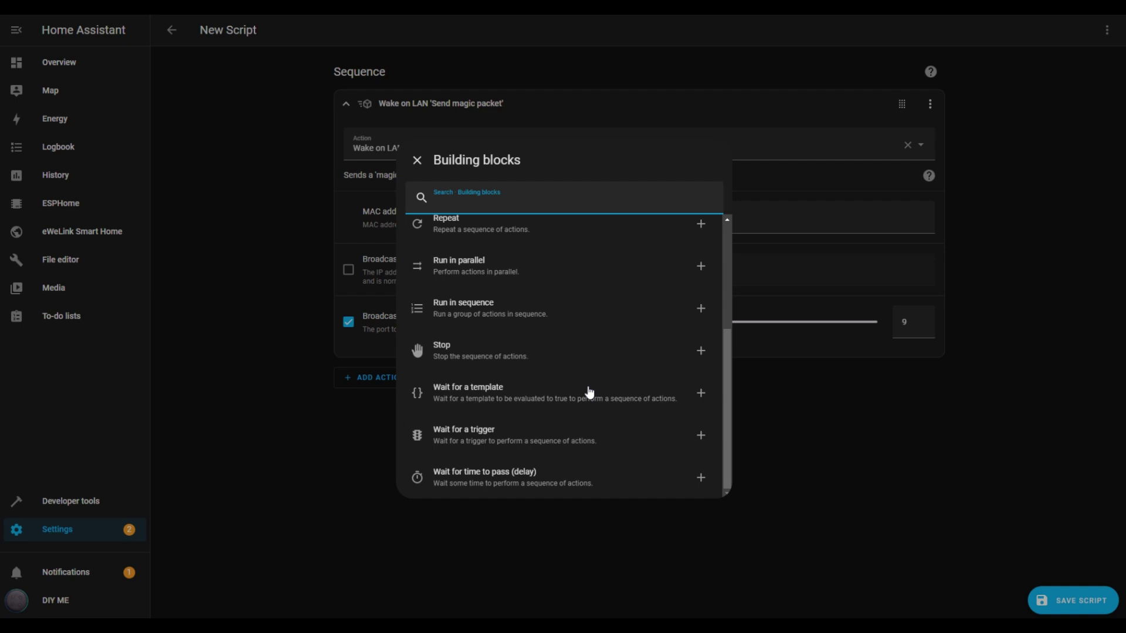
pyautogui.click(484, 477)
pyautogui.click(423, 439)
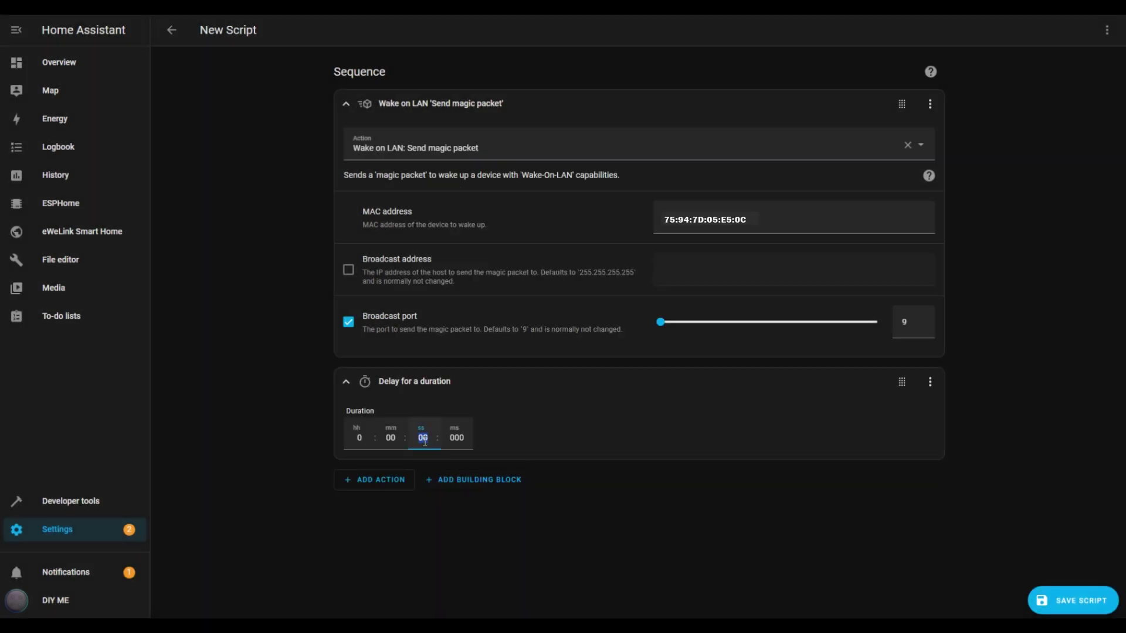
pyautogui.write('5')
# - Add the Media player action "Select source" after the 5-second delay
pyautogui.click(389, 486)
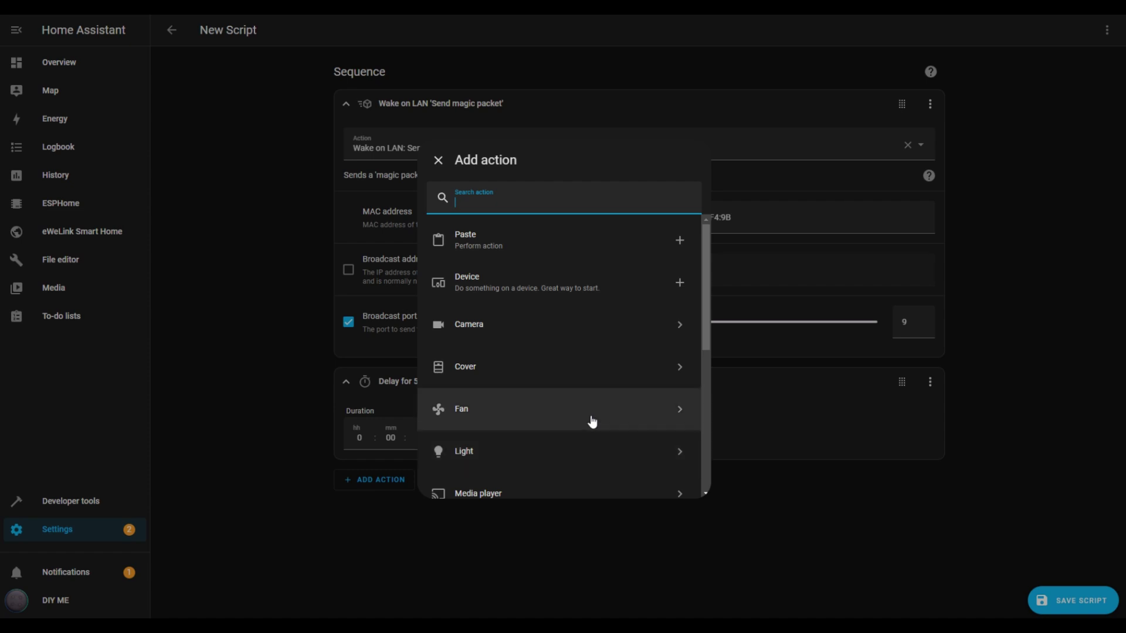
pyautogui.scroll(-2, 590, 420)
pyautogui.click(500, 390)
pyautogui.scroll(-3, 538, 407)
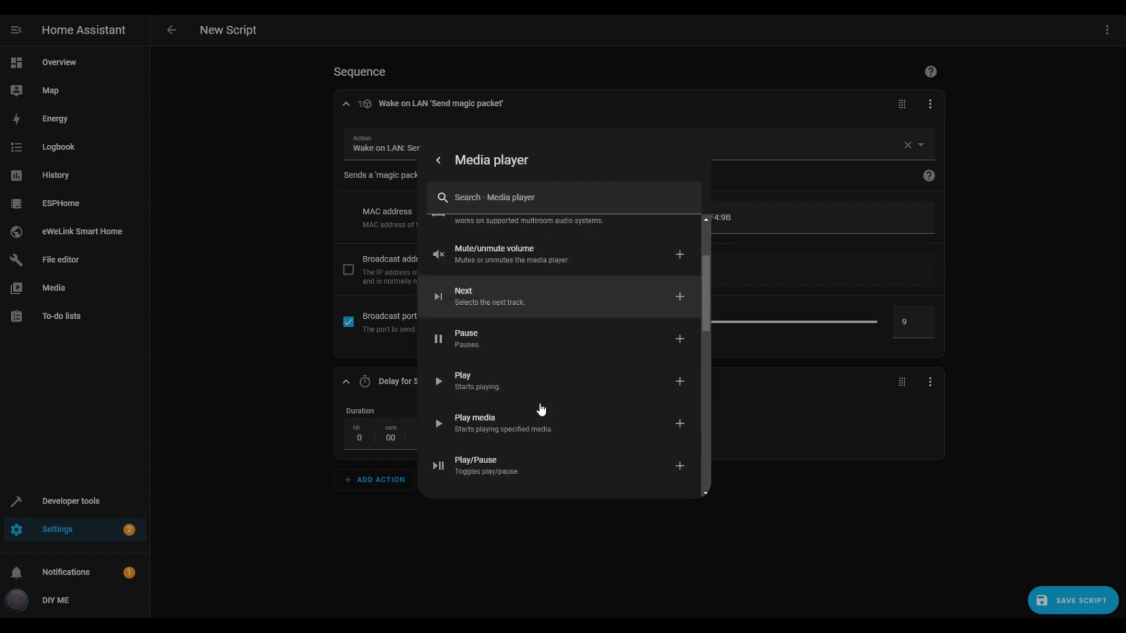
pyautogui.scroll(-2, 541, 408)
pyautogui.scroll(-3, 540, 408)
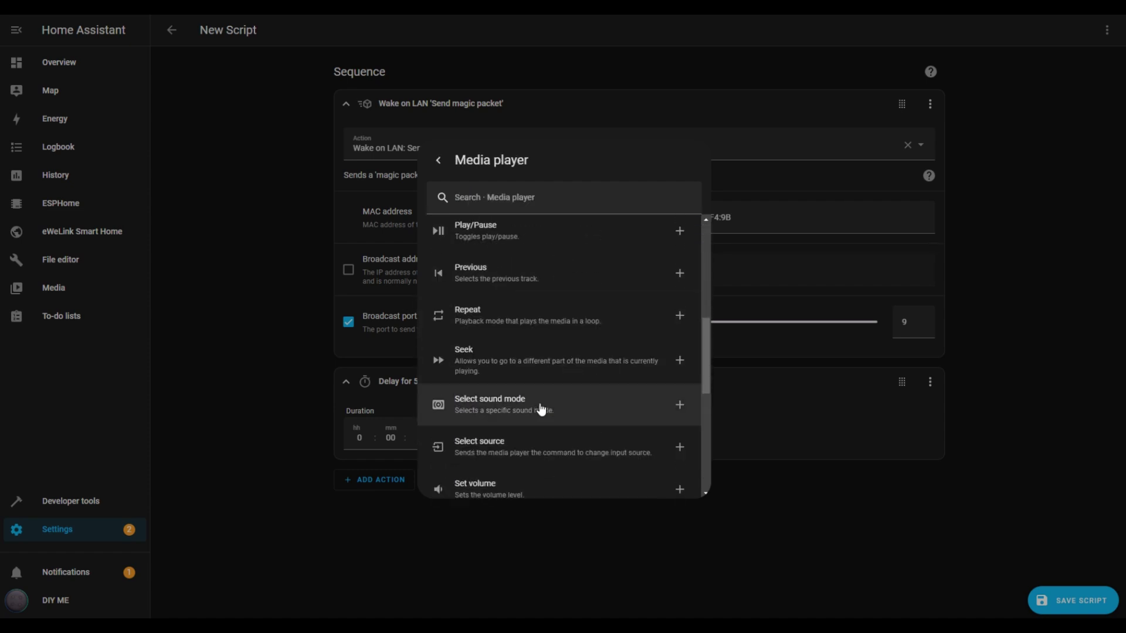
pyautogui.click(540, 409)
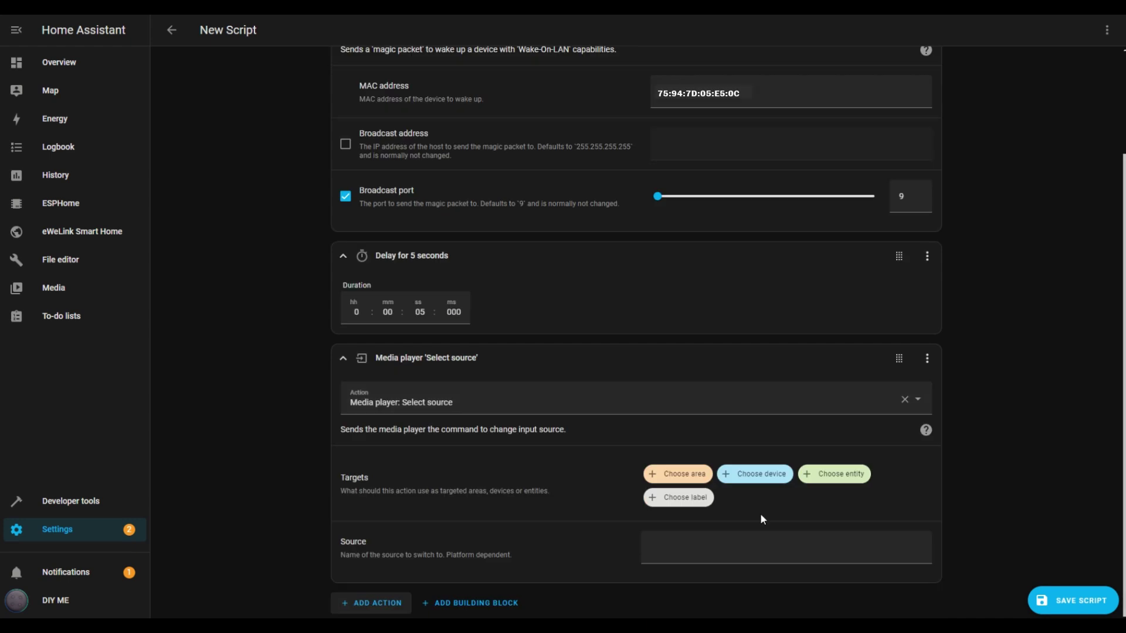
# - Target the Living Room device in the Select source action and set the source to "YouTube"
pyautogui.click(765, 480)
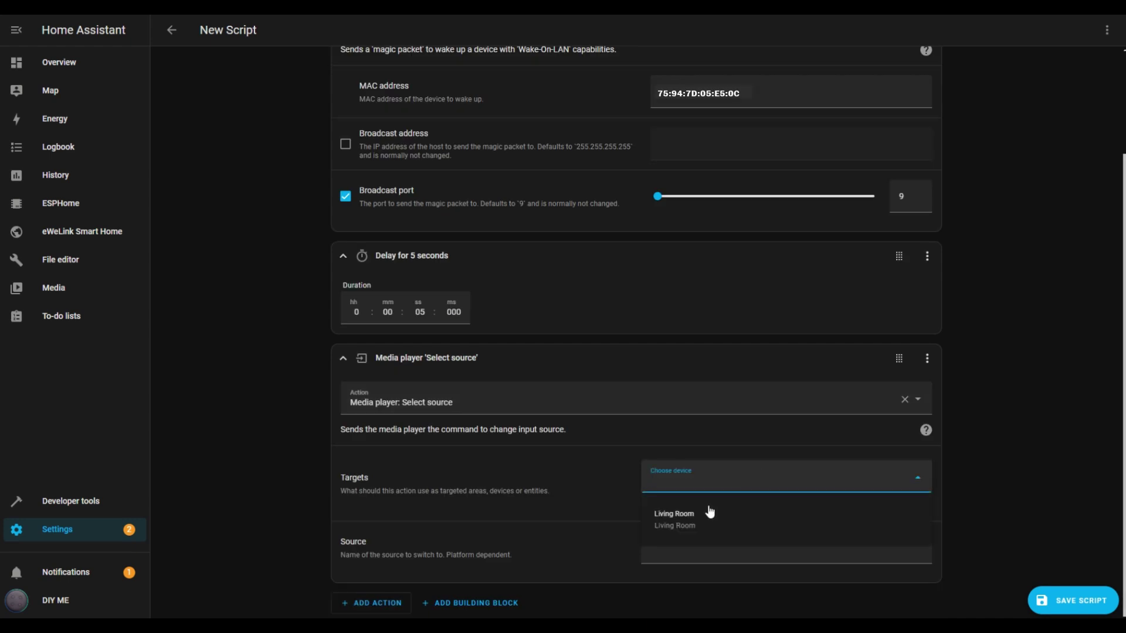
pyautogui.click(688, 518)
pyautogui.scroll(-1, 710, 541)
pyautogui.click(709, 540)
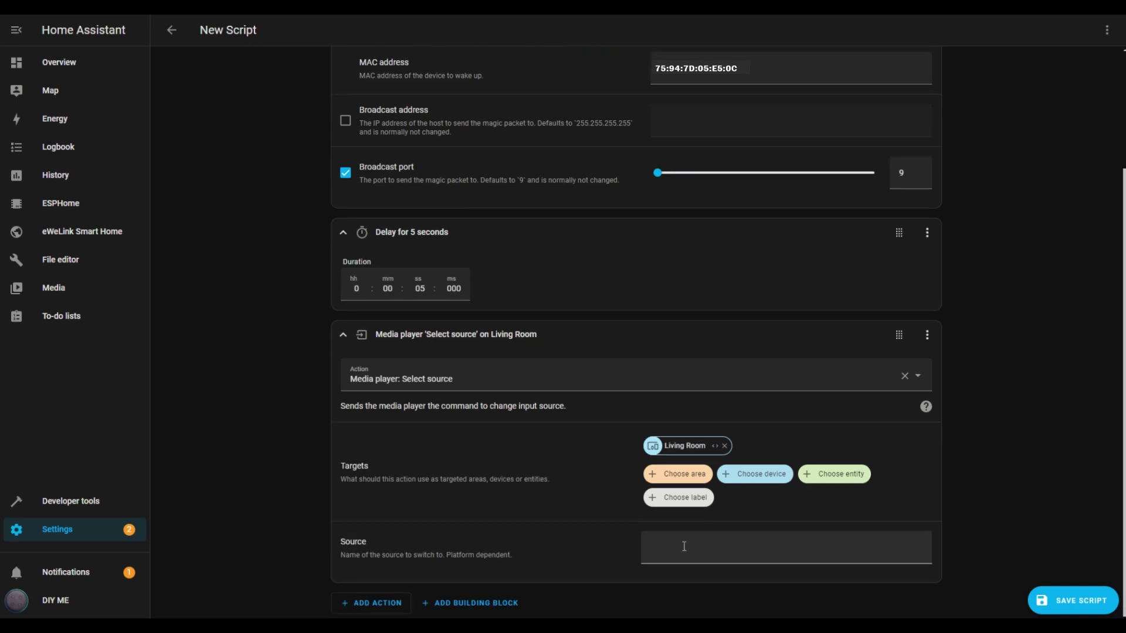
pyautogui.write('YouTube')
# - Add another "Wait for time to pass (delay)" building block after the YouTube source action
pyautogui.click(500, 605)
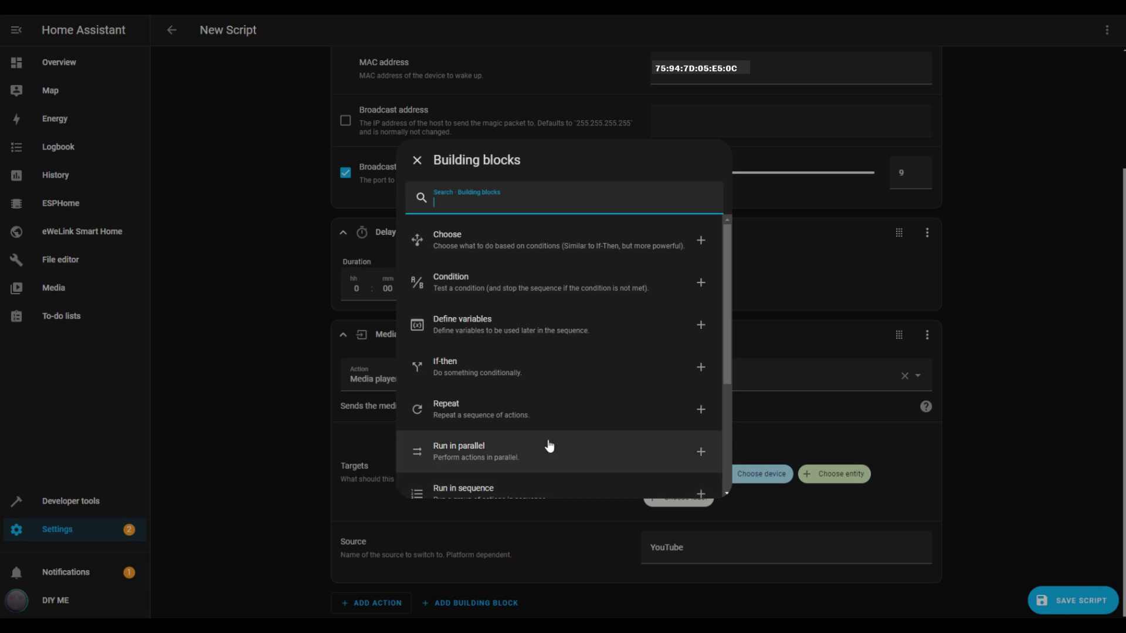
pyautogui.scroll(-3, 551, 451)
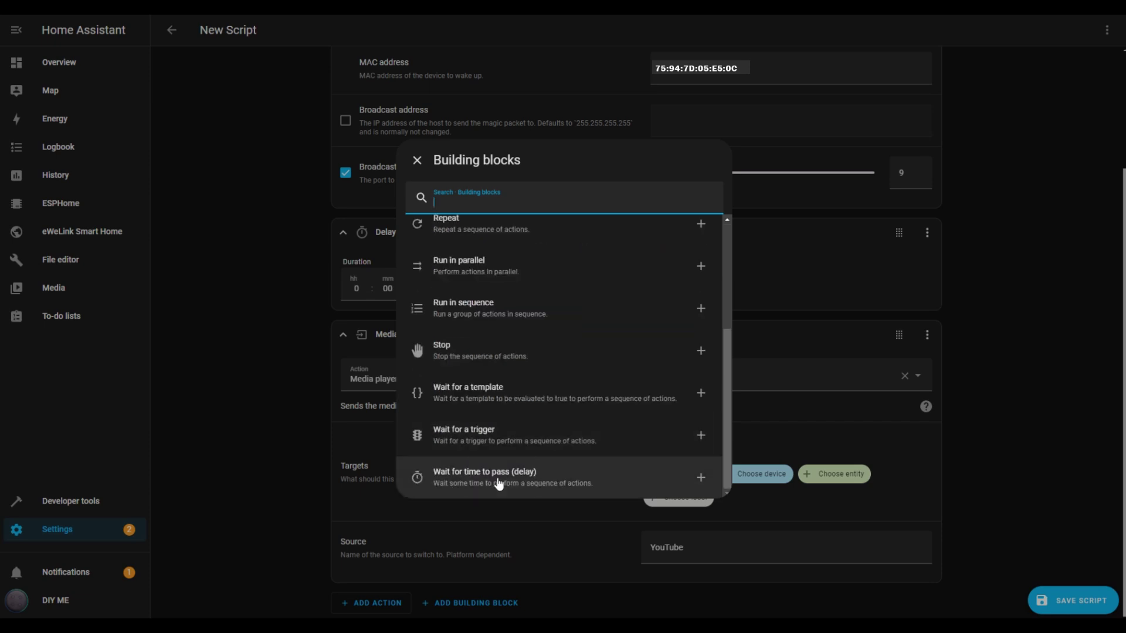
pyautogui.click(497, 477)
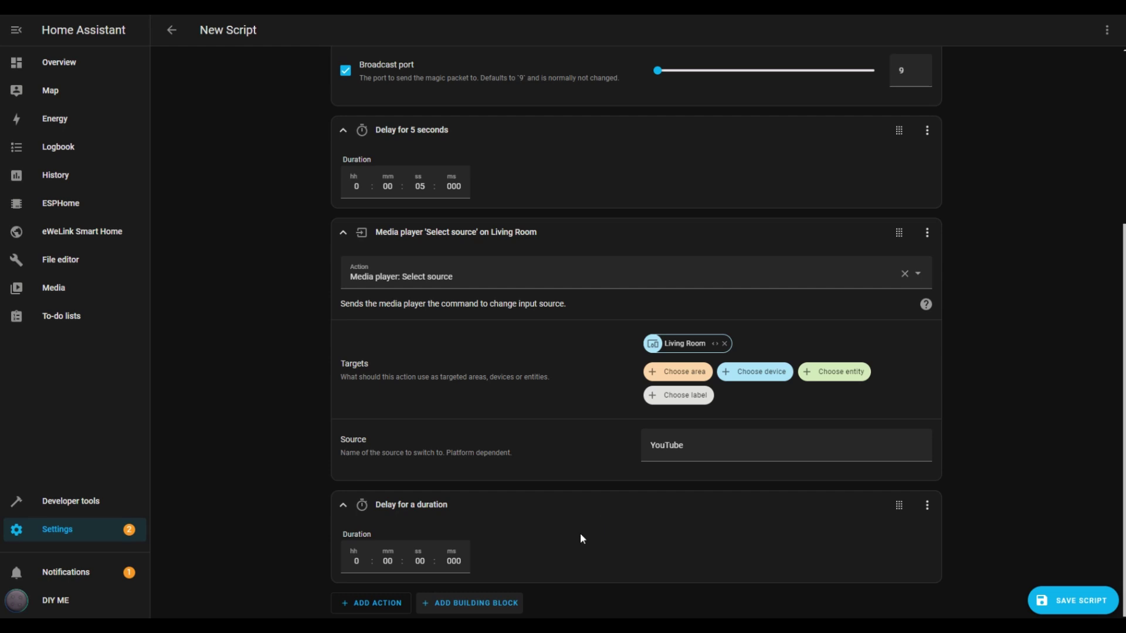
# - Add the LG webOS Smart TV action "Button" from the other actions at the end of the script sequence
pyautogui.click(369, 603)
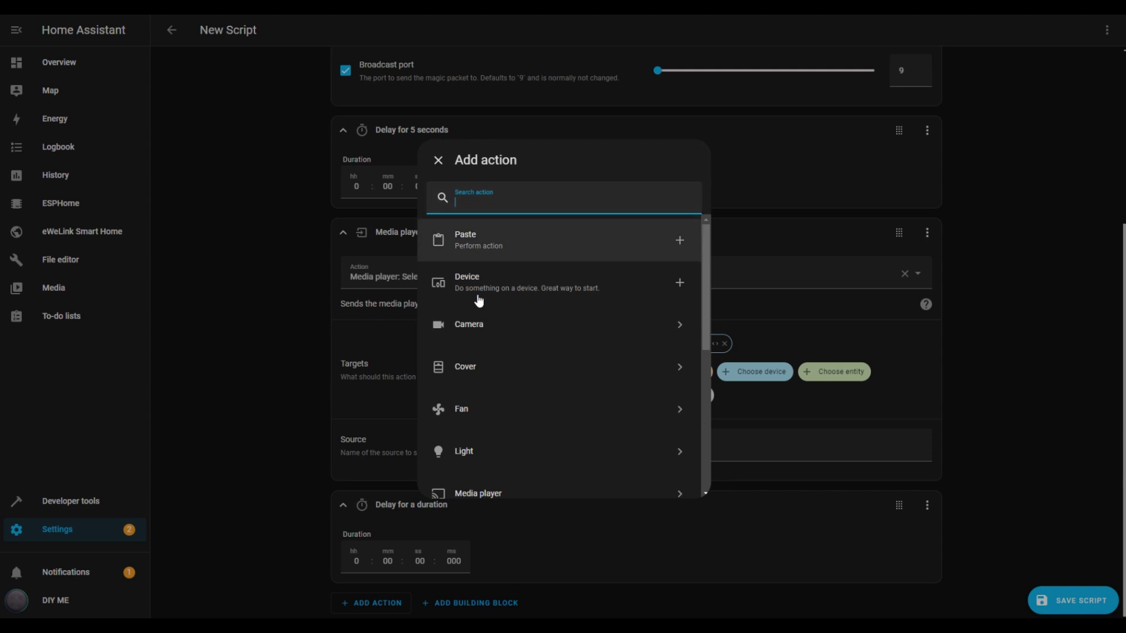
pyautogui.scroll(-5, 495, 469)
pyautogui.scroll(-1, 494, 487)
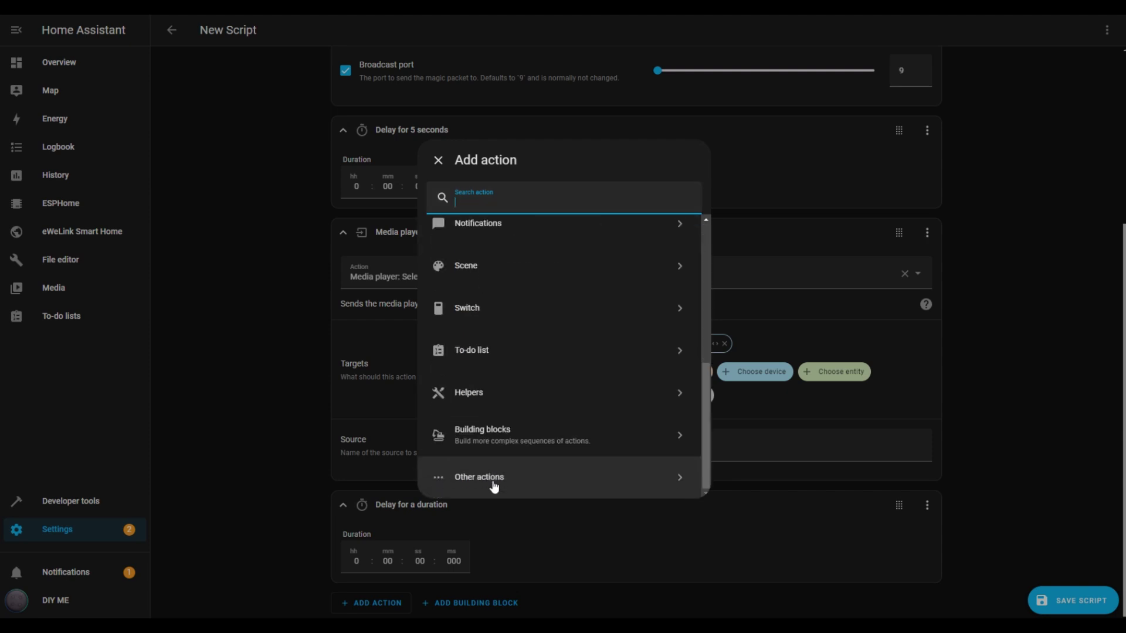
pyautogui.click(494, 486)
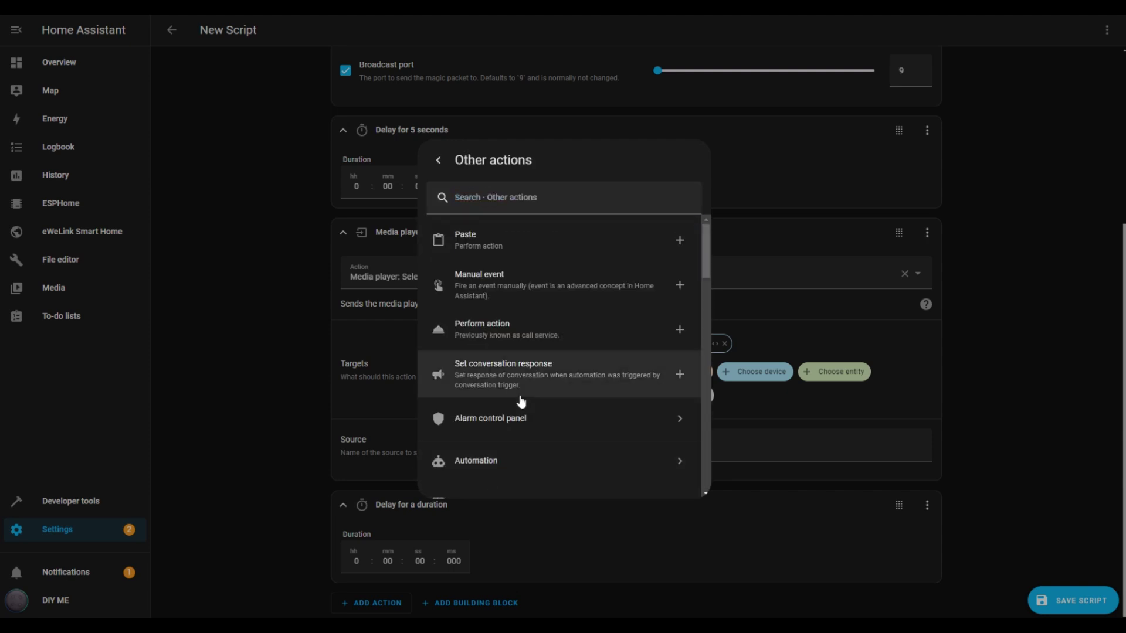
pyautogui.scroll(-5, 520, 399)
pyautogui.scroll(-4, 520, 401)
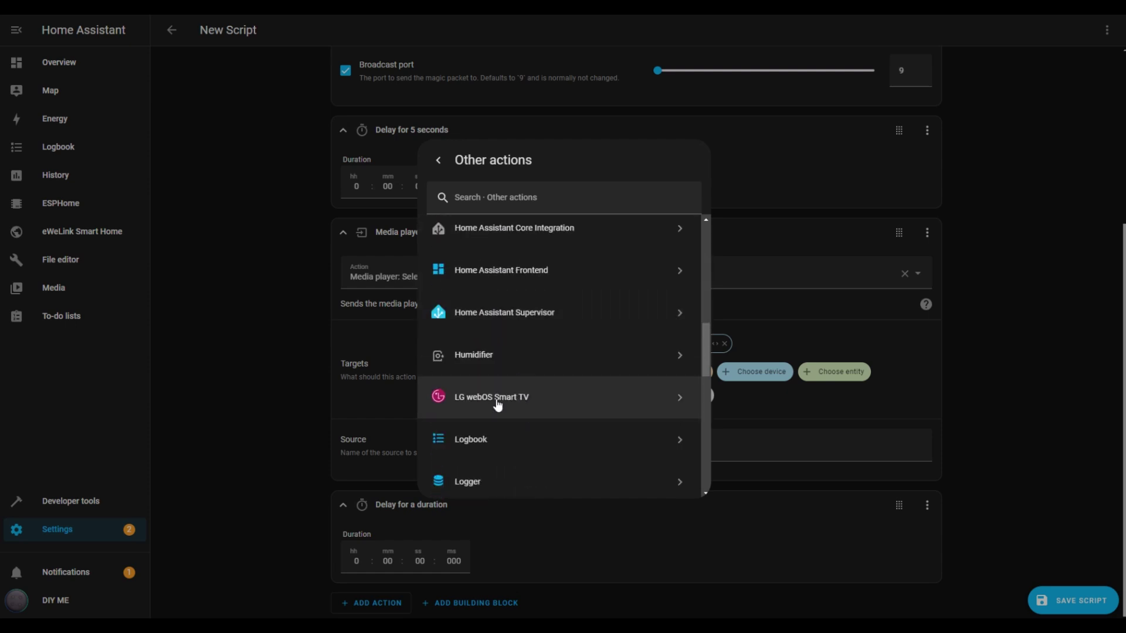
pyautogui.click(495, 398)
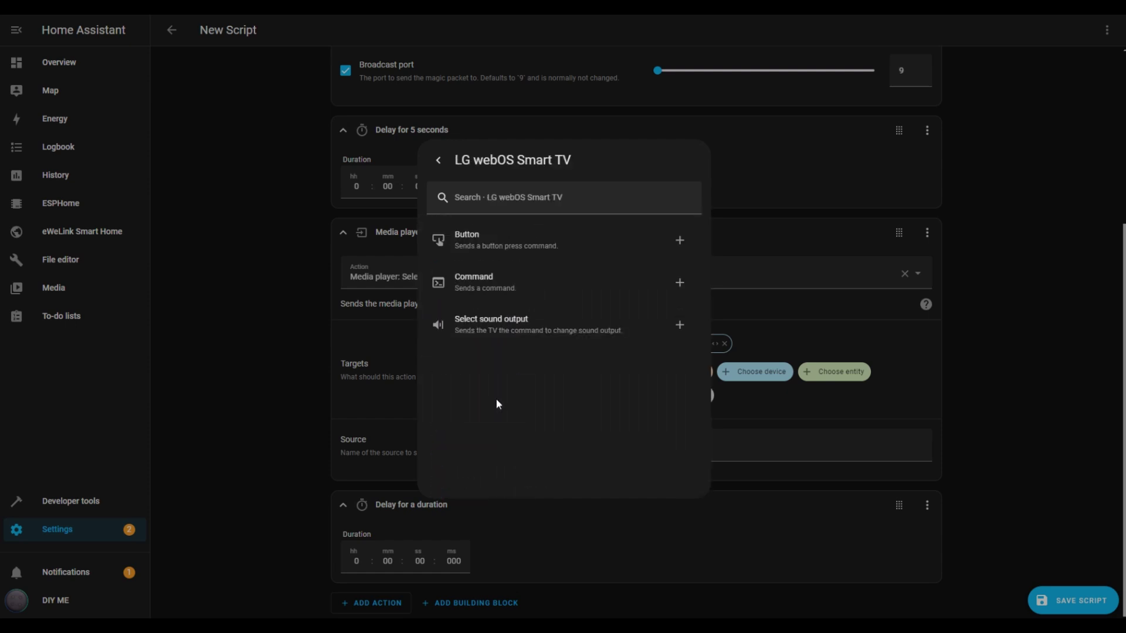
pyautogui.click(488, 234)
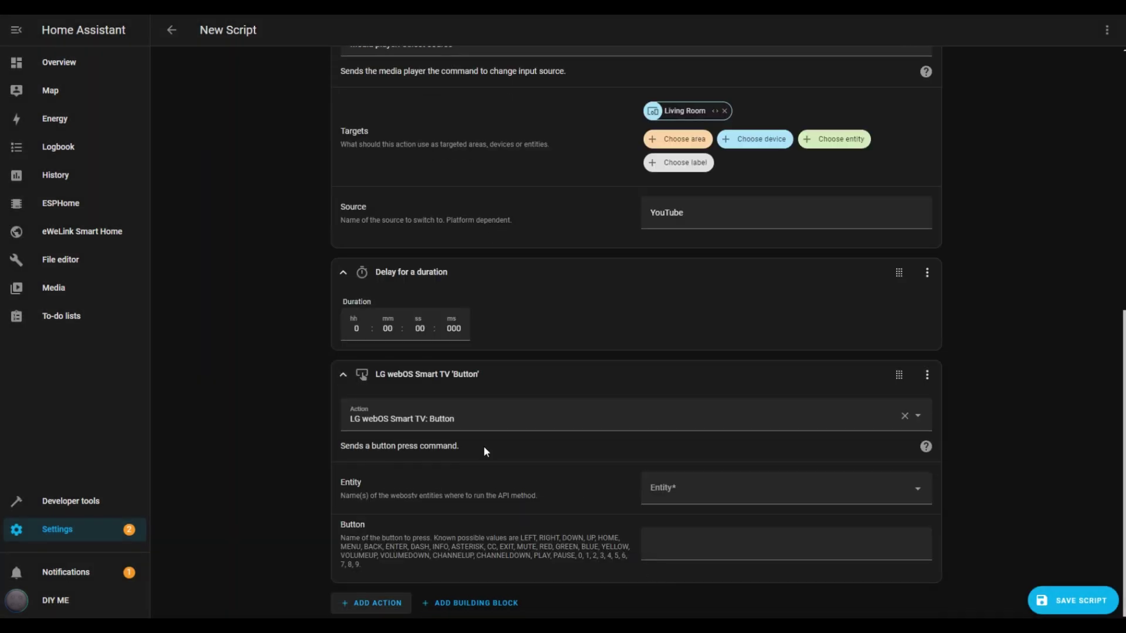
# - Set the delay after the YouTube source action to 5 seconds and make the Button action send RIGHT to Living room TV
pyautogui.click(422, 330)
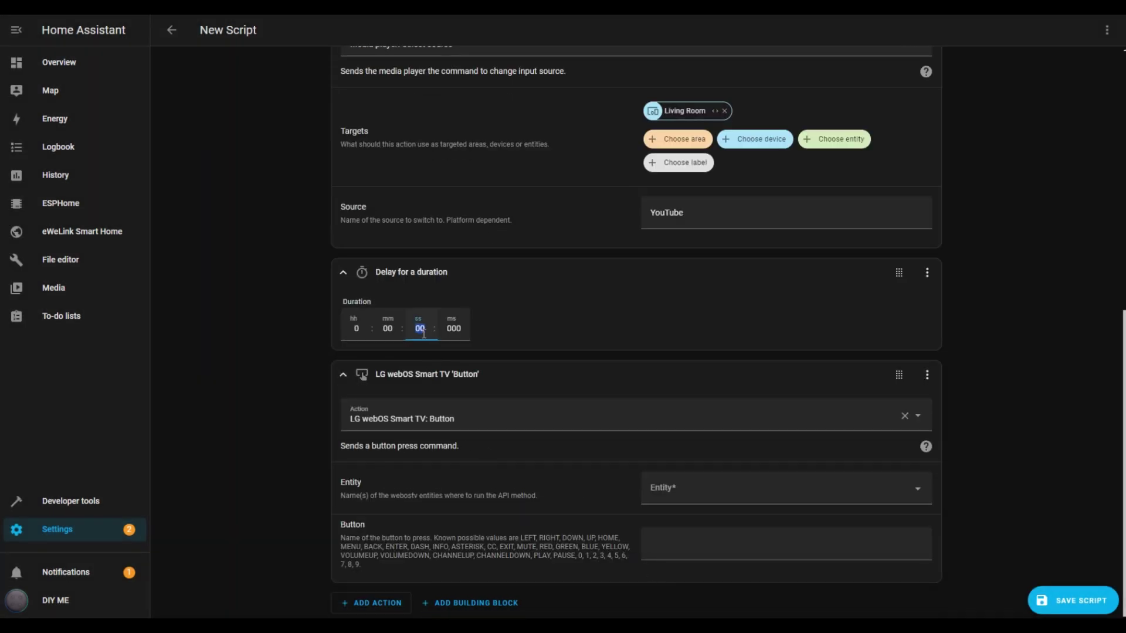
pyautogui.write('5')
pyautogui.click(914, 491)
pyautogui.click(757, 560)
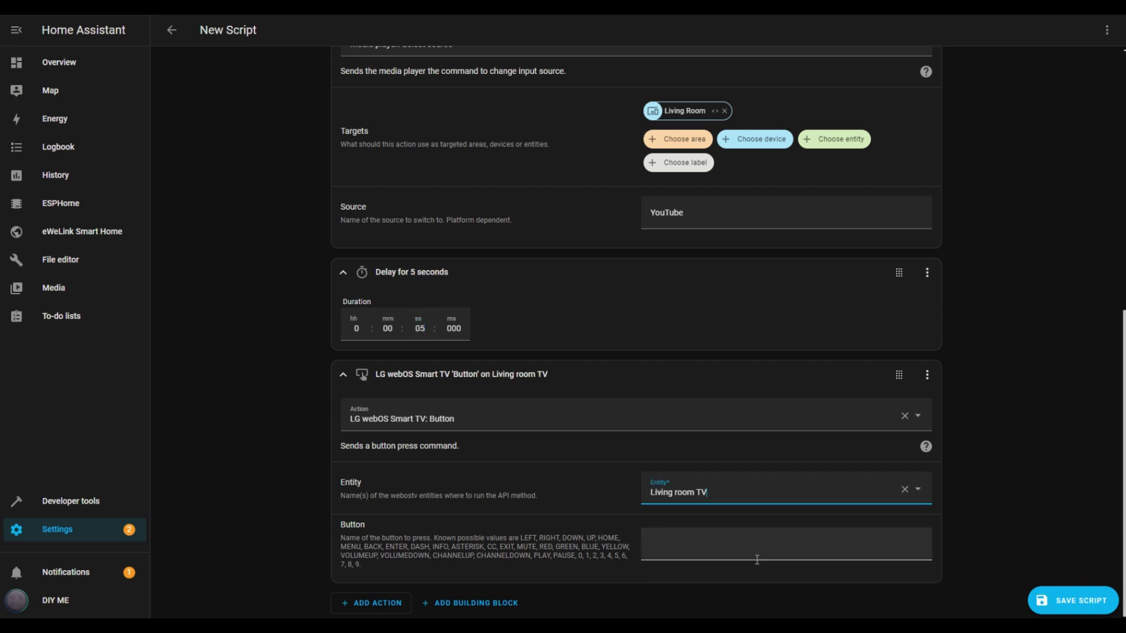
pyautogui.click(669, 543)
pyautogui.write('RIGHT')
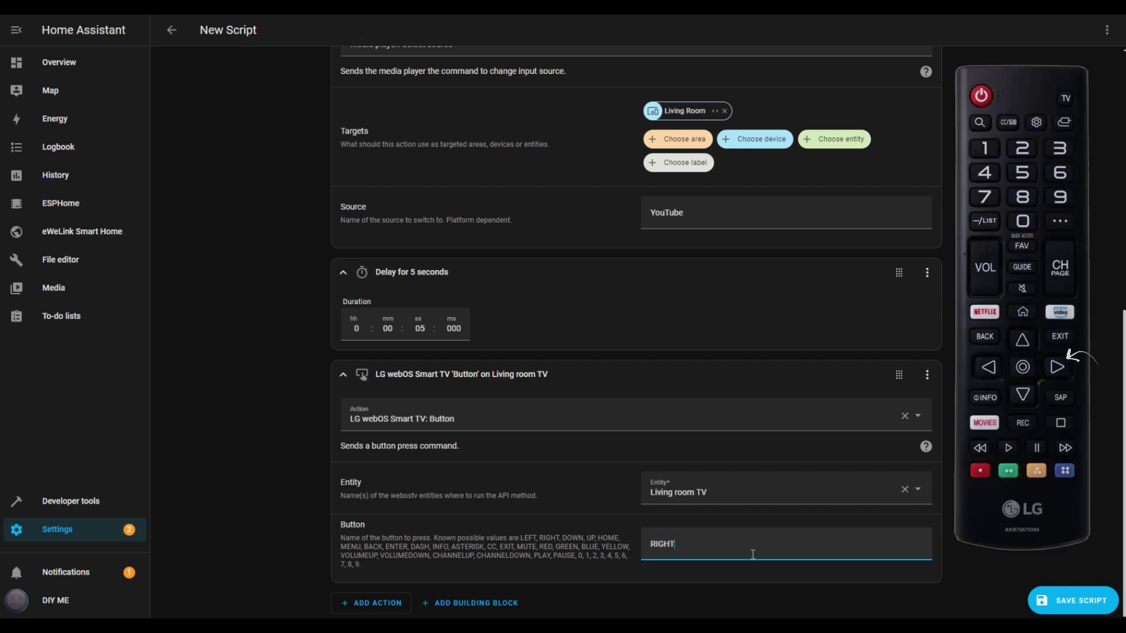
# - Add a "Wait for time to pass (delay)" building block of 5 seconds after the RIGHT button action
pyautogui.click(507, 606)
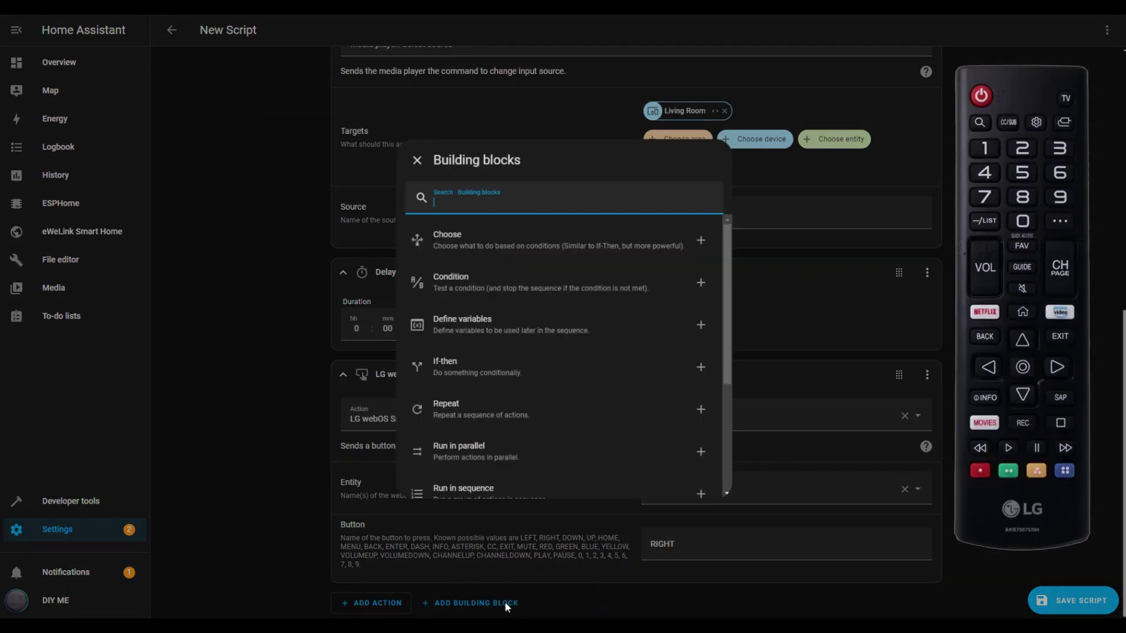
pyautogui.scroll(-3, 513, 463)
pyautogui.click(496, 482)
pyautogui.click(420, 559)
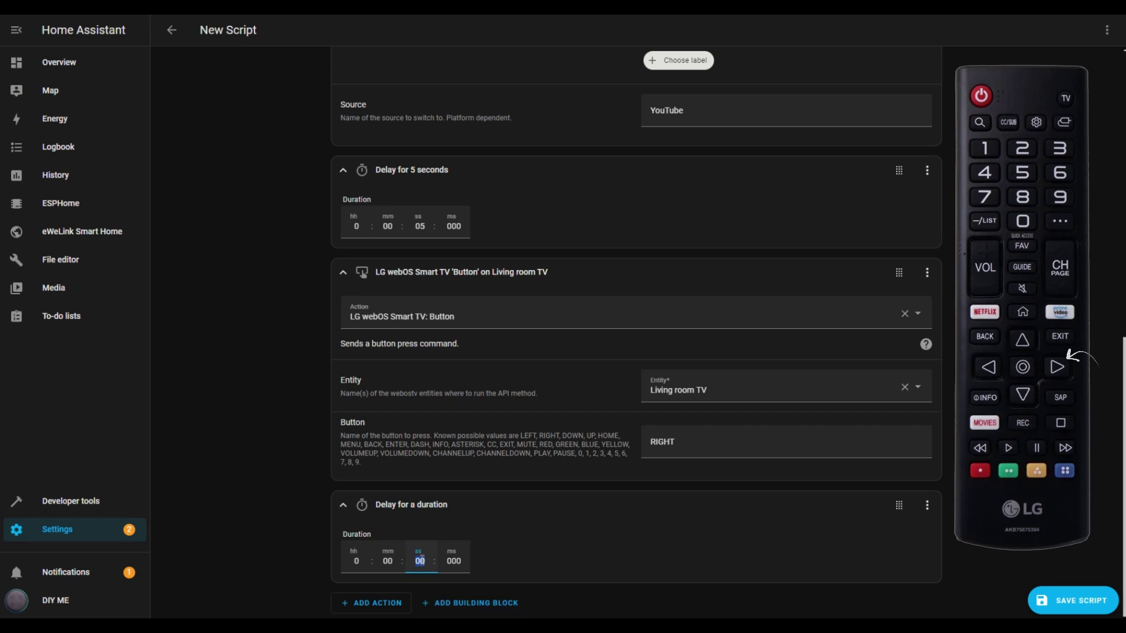
pyautogui.write('5')
# - Add another LG webOS Smart TV "Button" action from the other actions after the last 5-second delay
pyautogui.click(382, 603)
pyautogui.scroll(-5, 592, 394)
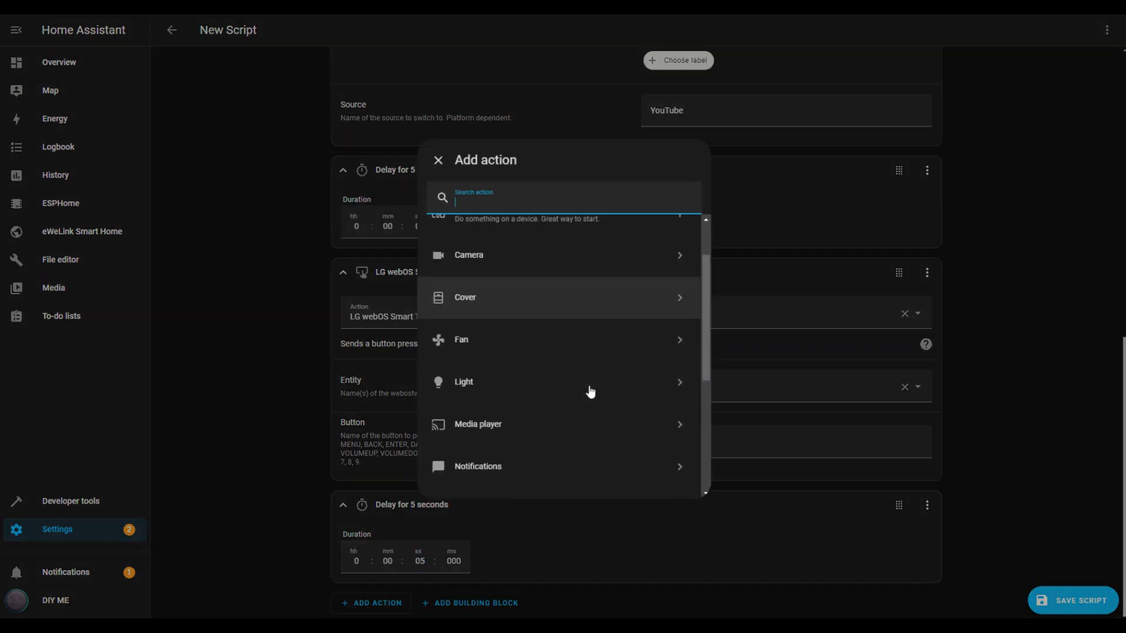
pyautogui.scroll(4, 589, 390)
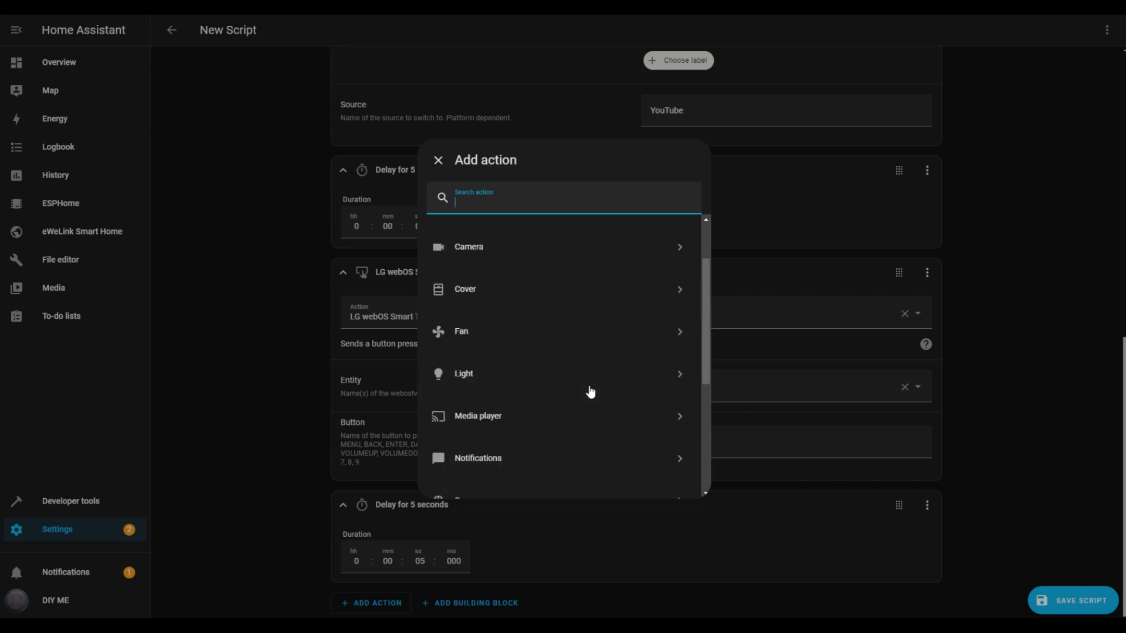
pyautogui.scroll(-4, 589, 391)
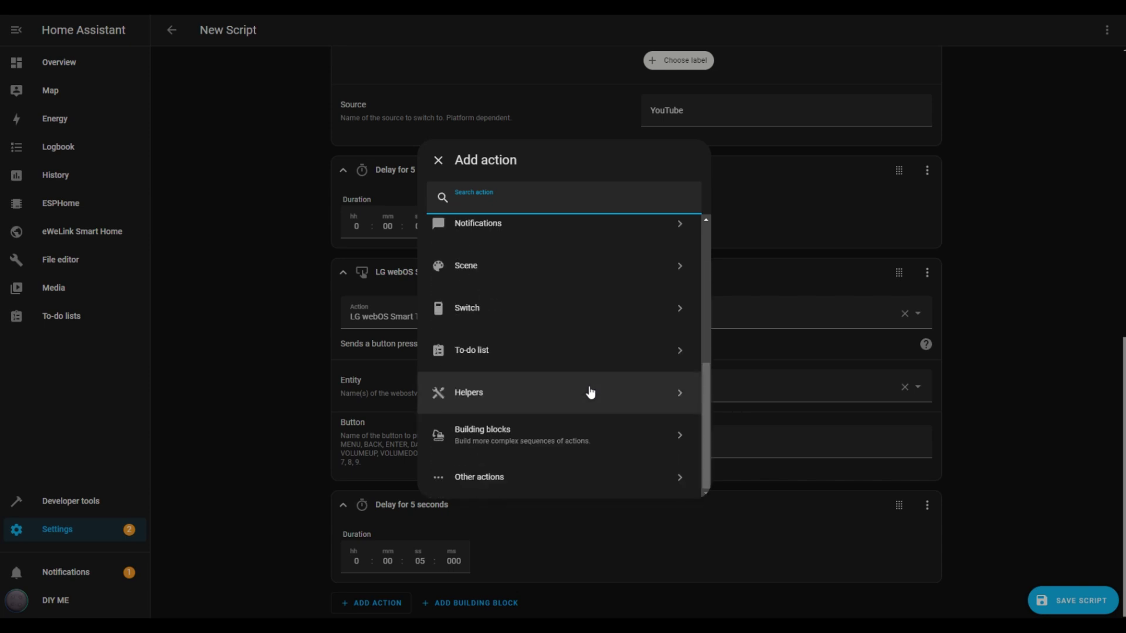
pyautogui.click(502, 477)
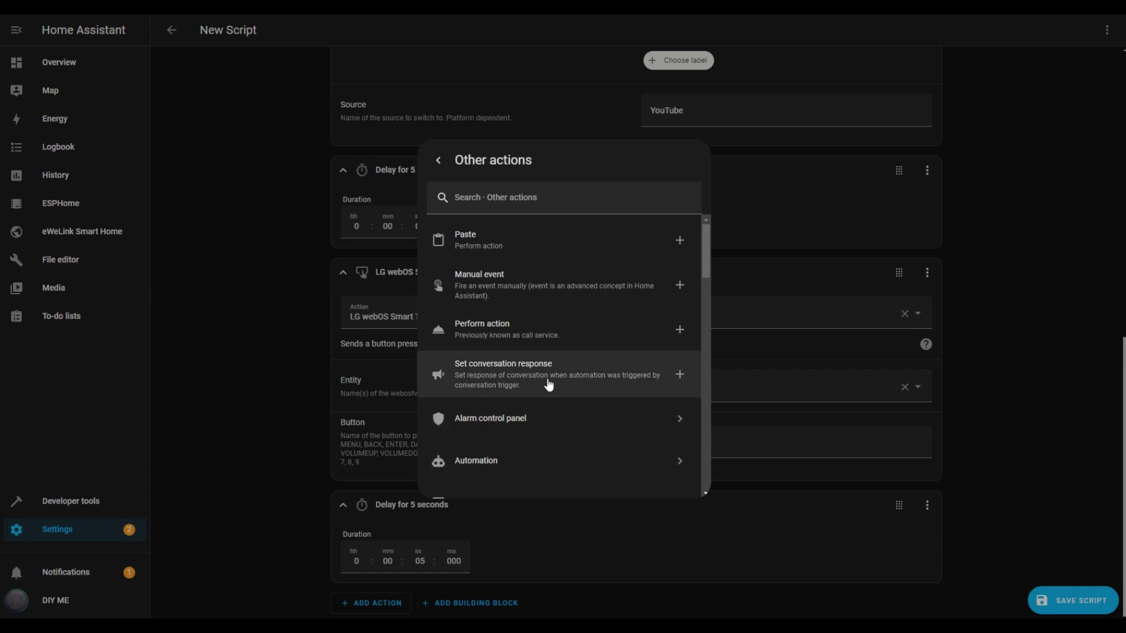
pyautogui.scroll(-10, 548, 384)
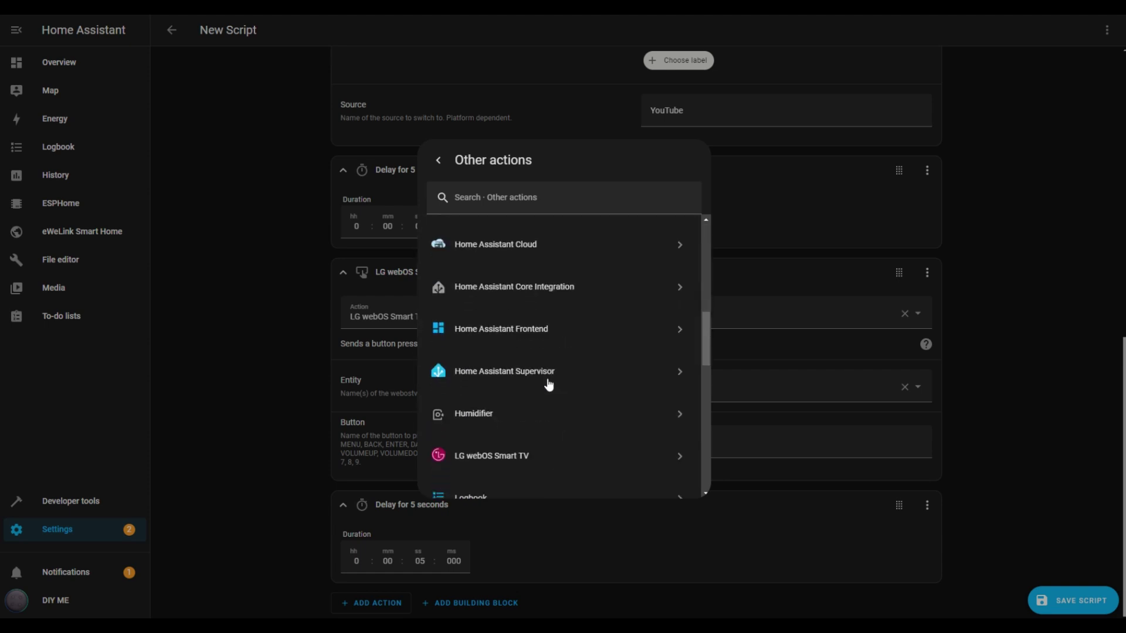
pyautogui.click(544, 390)
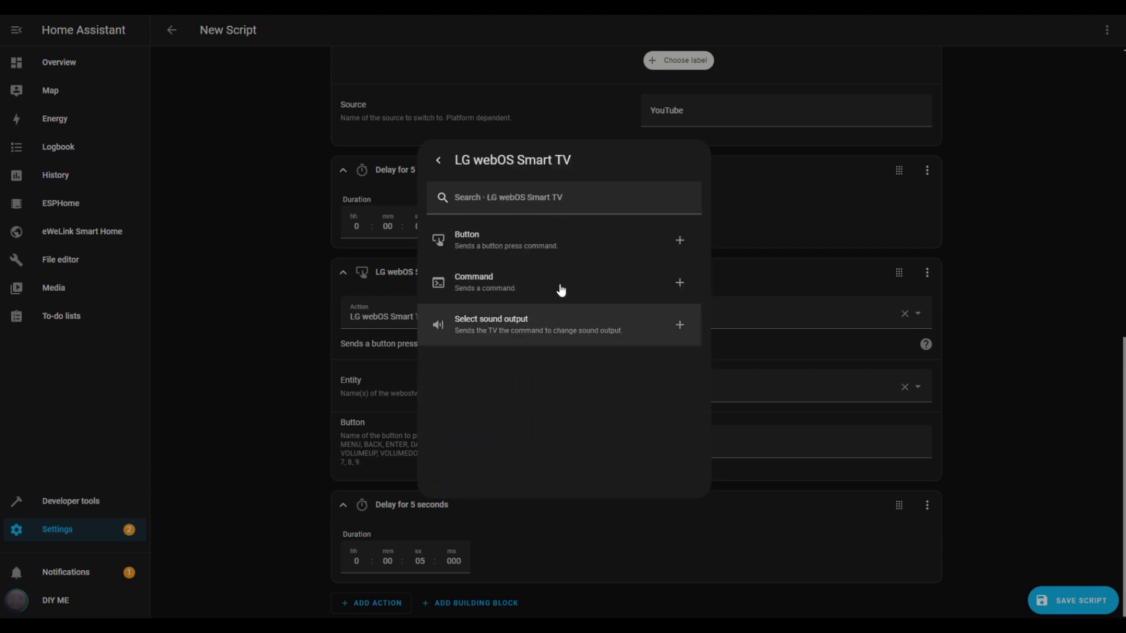
pyautogui.click(547, 252)
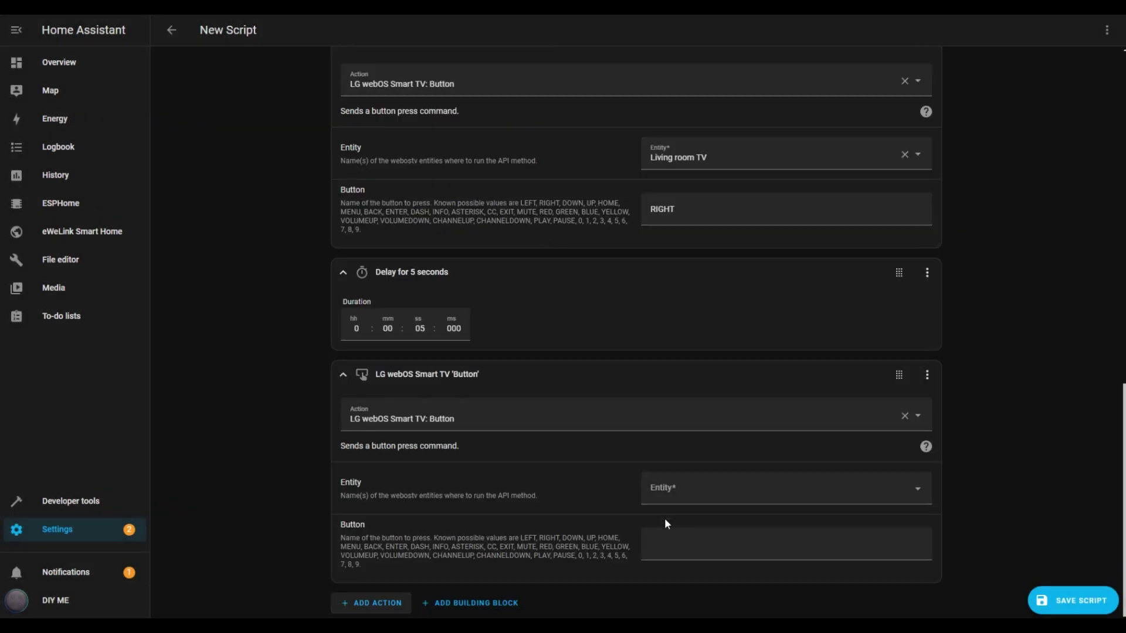
# - Set the last Button action's entity to Living room TV and its button to ENTER
pyautogui.click(687, 553)
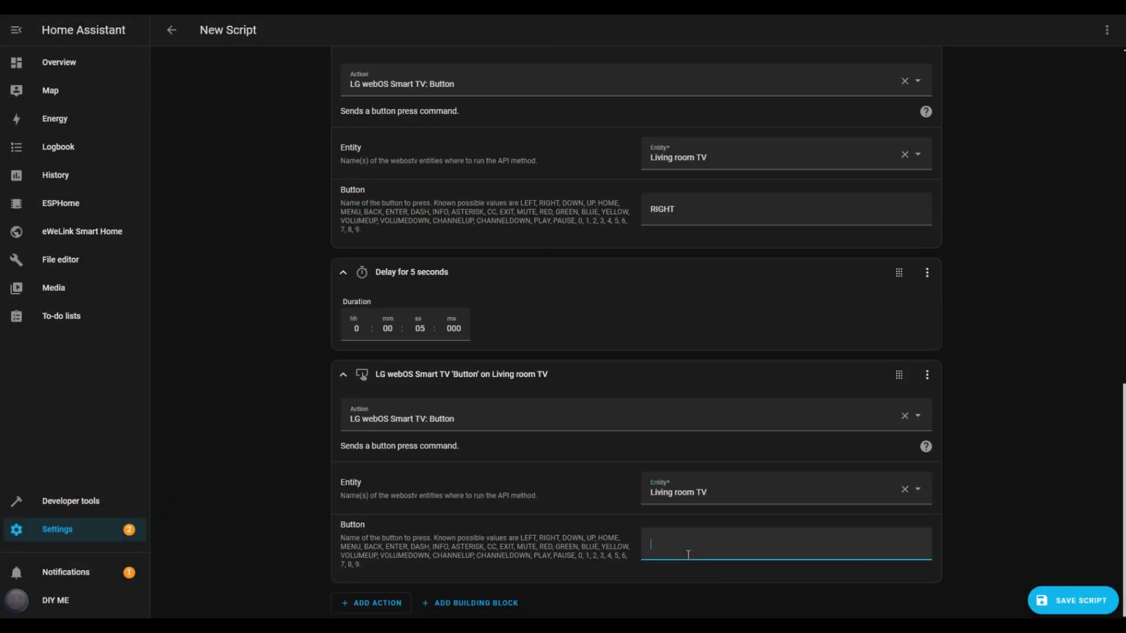
pyautogui.write('ENT')
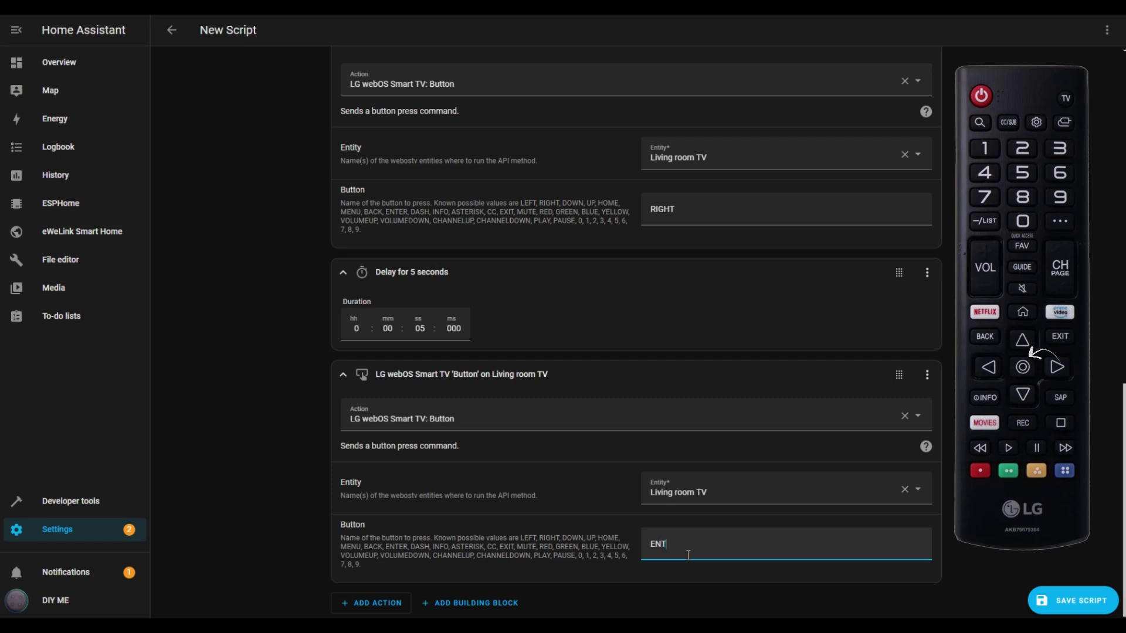
pyautogui.write('ER')
# - Save the script under the name "Wake up with YouTube" with a YouTube icon
pyautogui.click(1075, 599)
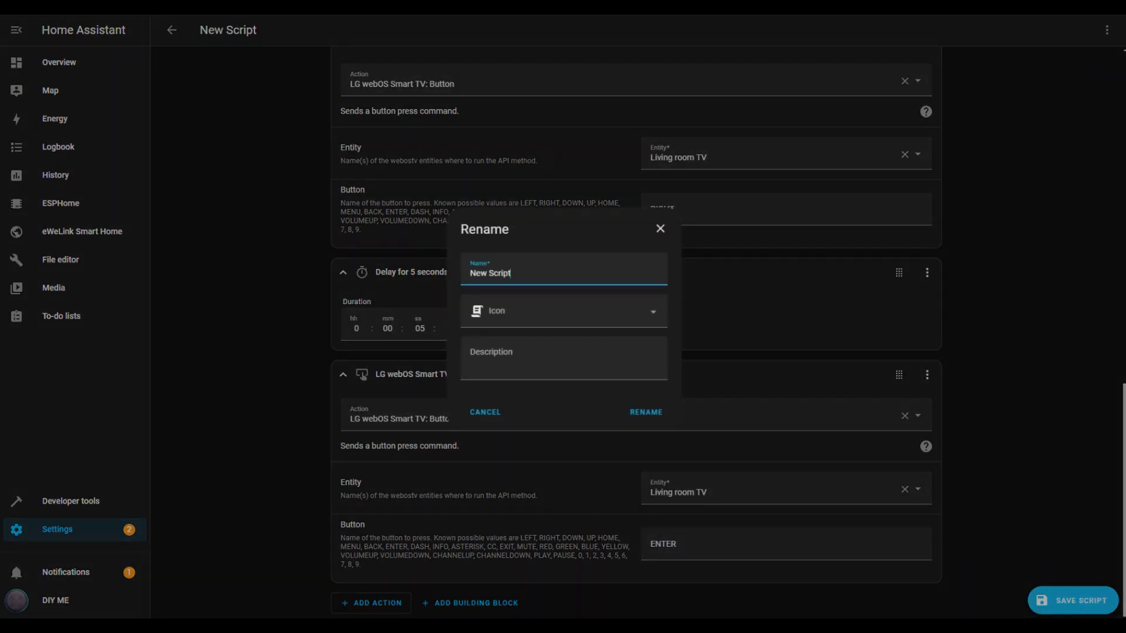
pyautogui.write('Wake up with YouTube')
pyautogui.click(650, 312)
pyautogui.write('youtube')
pyautogui.click(558, 360)
pyautogui.click(645, 411)
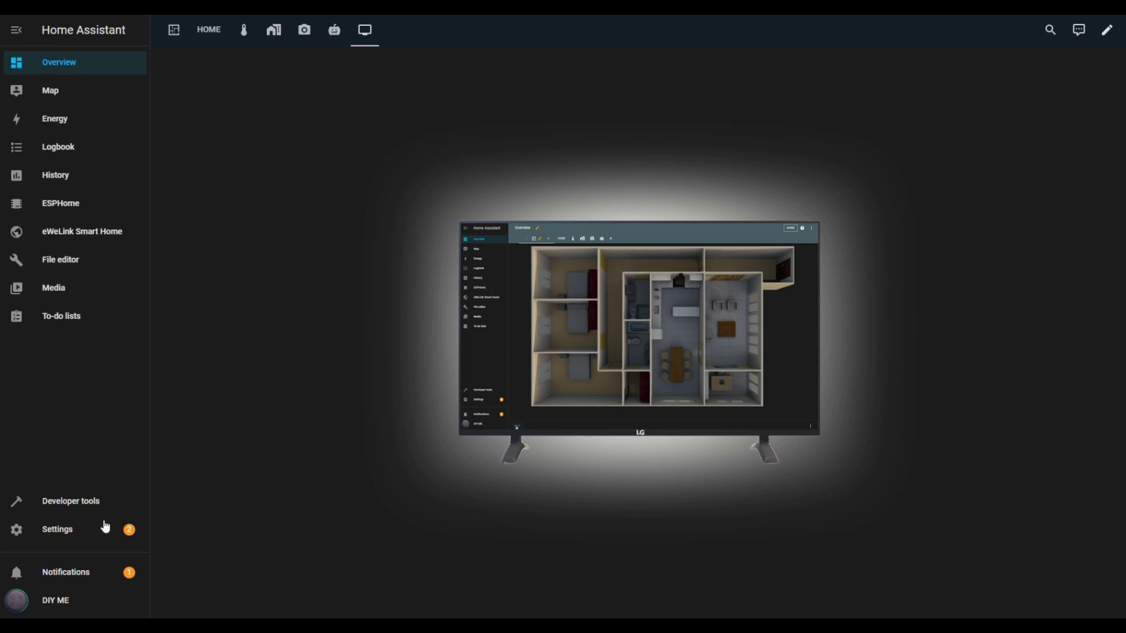
# - Create a new empty automation from the Automations & scenes settings
pyautogui.click(52, 540)
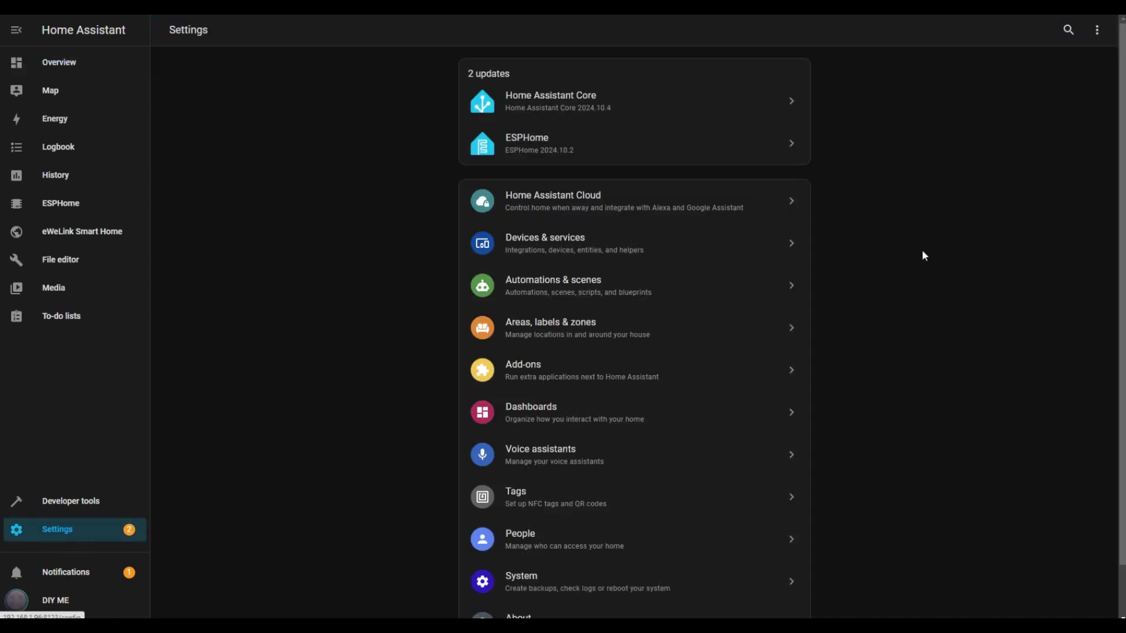
pyautogui.click(604, 286)
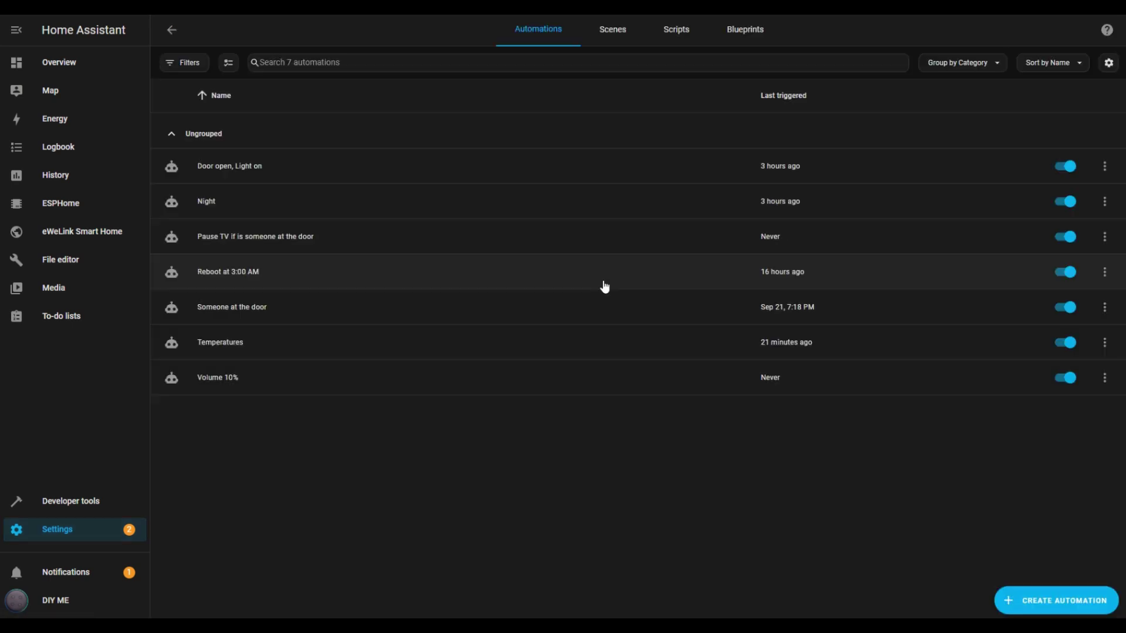
pyautogui.click(1086, 611)
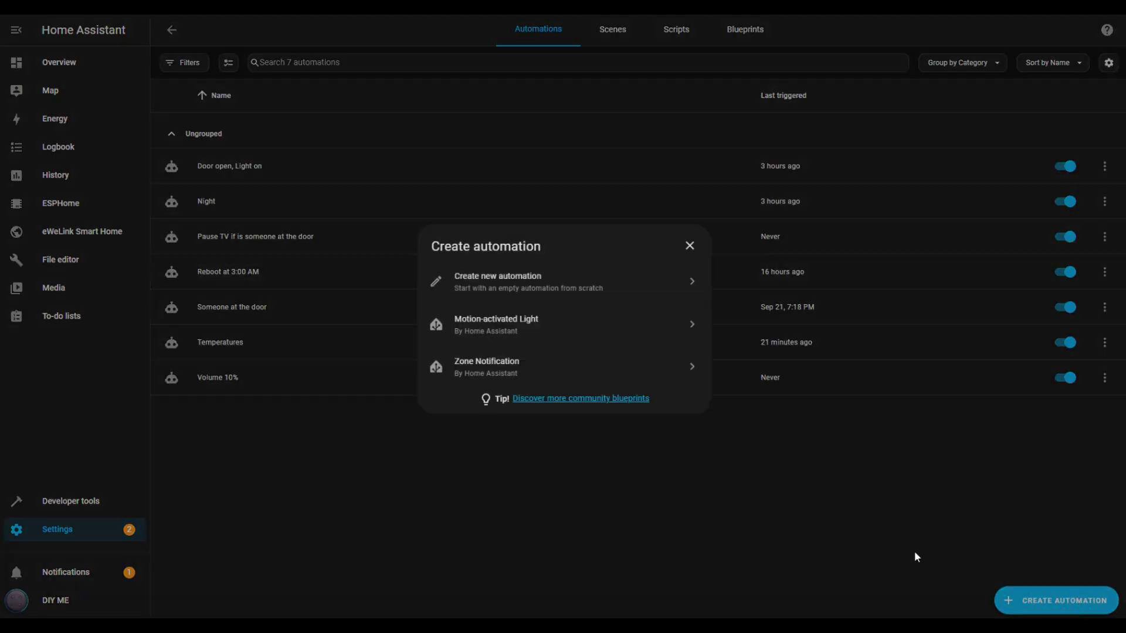
pyautogui.click(528, 282)
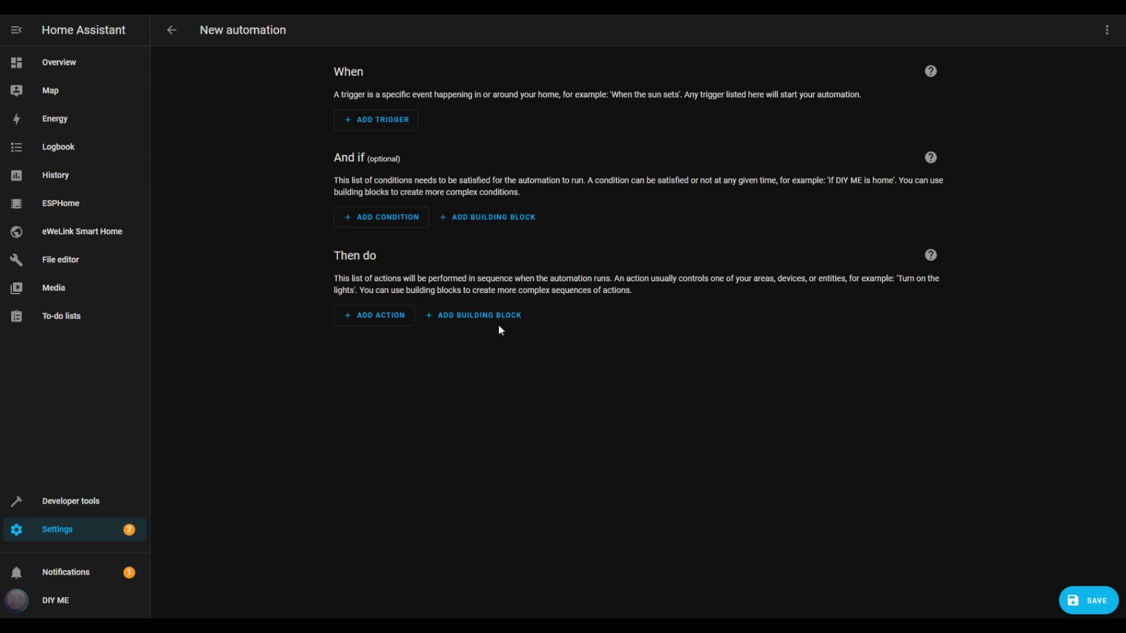
# - Add a Time trigger that starts the automation at the fixed time 6:00 AM
pyautogui.click(381, 120)
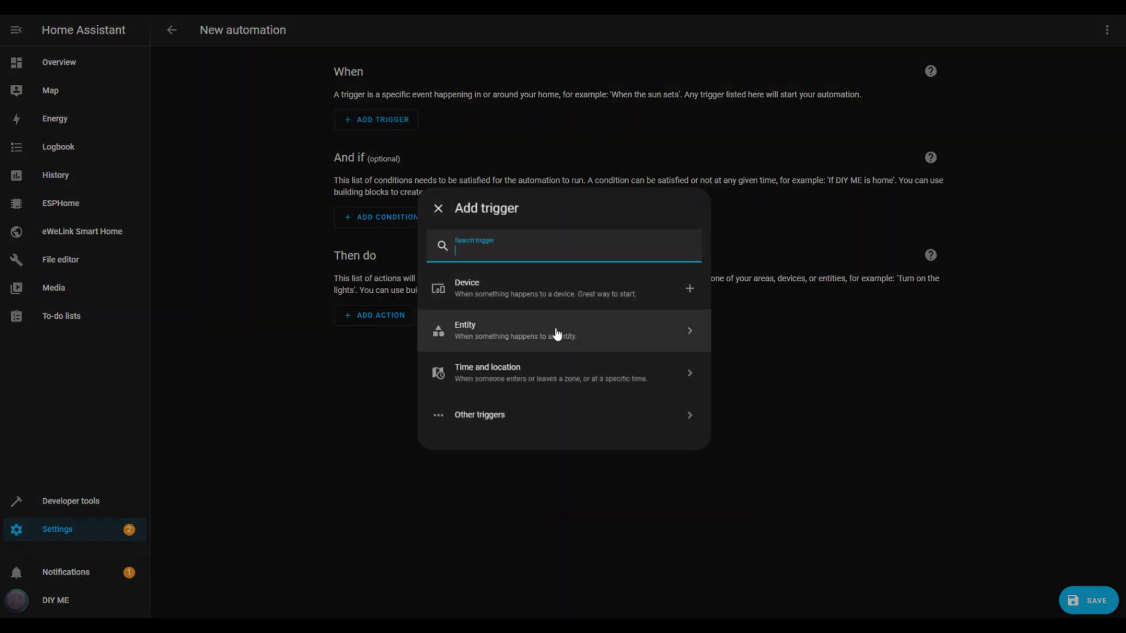
pyautogui.click(546, 375)
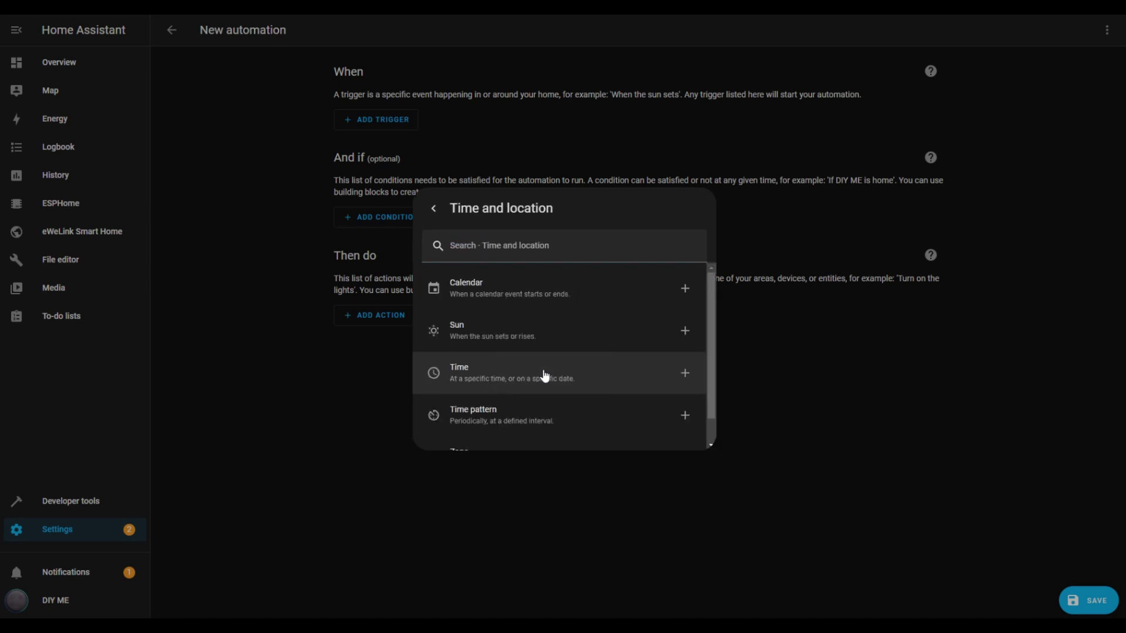
pyautogui.click(545, 376)
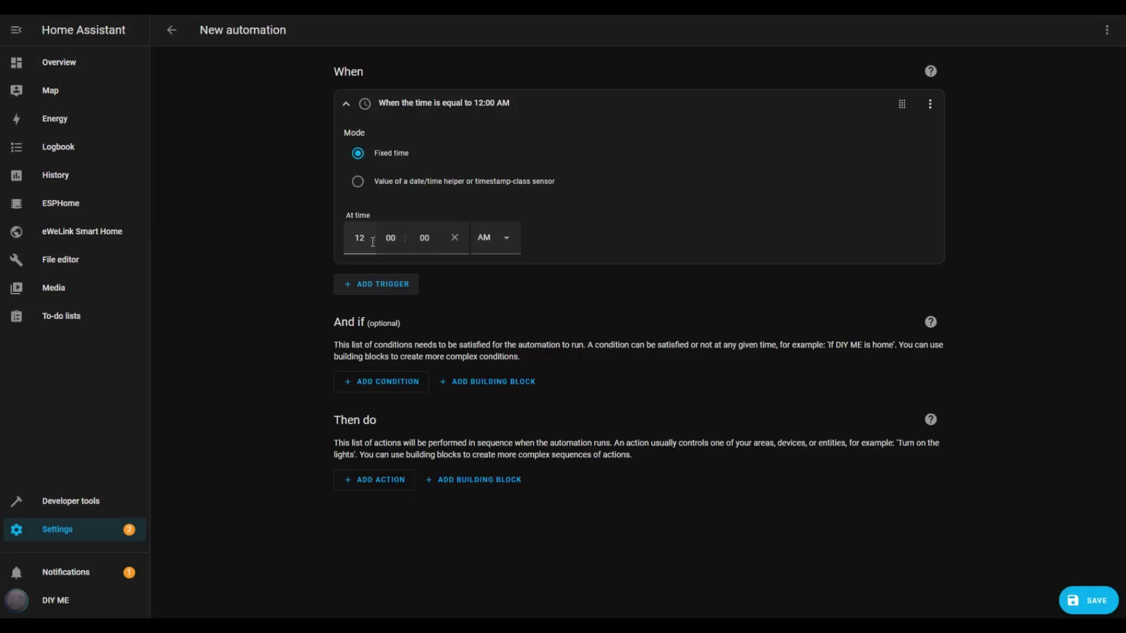
pyautogui.click(367, 240)
pyautogui.write('06')
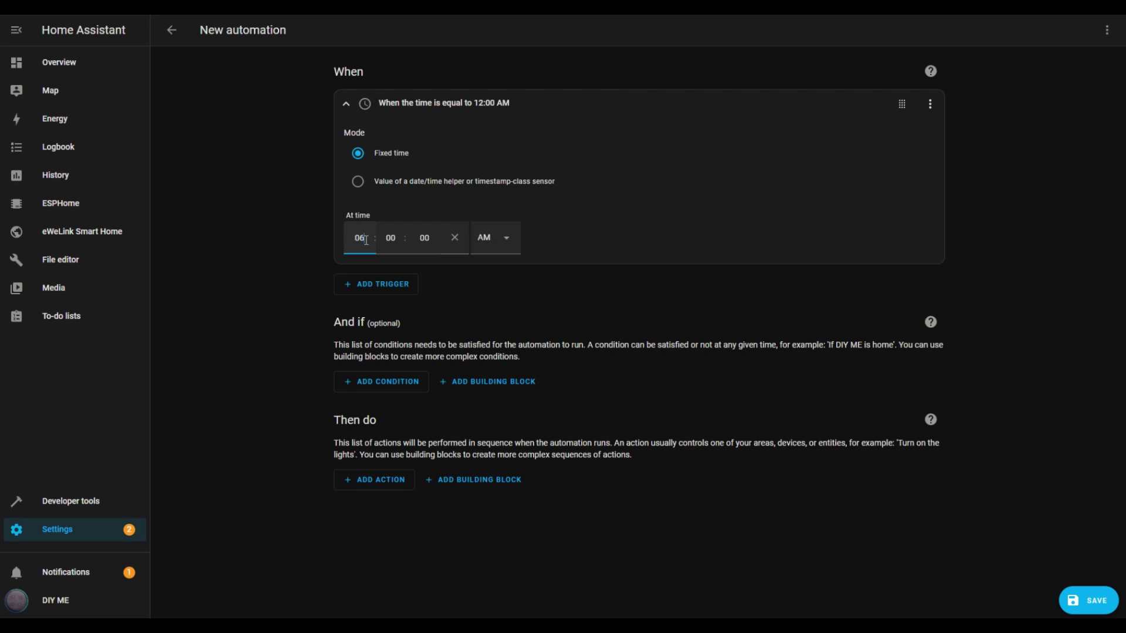
pyautogui.click(611, 252)
# - Add the action "Script: Wake up with YouTube" from the other actions to the automation
pyautogui.click(391, 490)
pyautogui.scroll(-5, 535, 377)
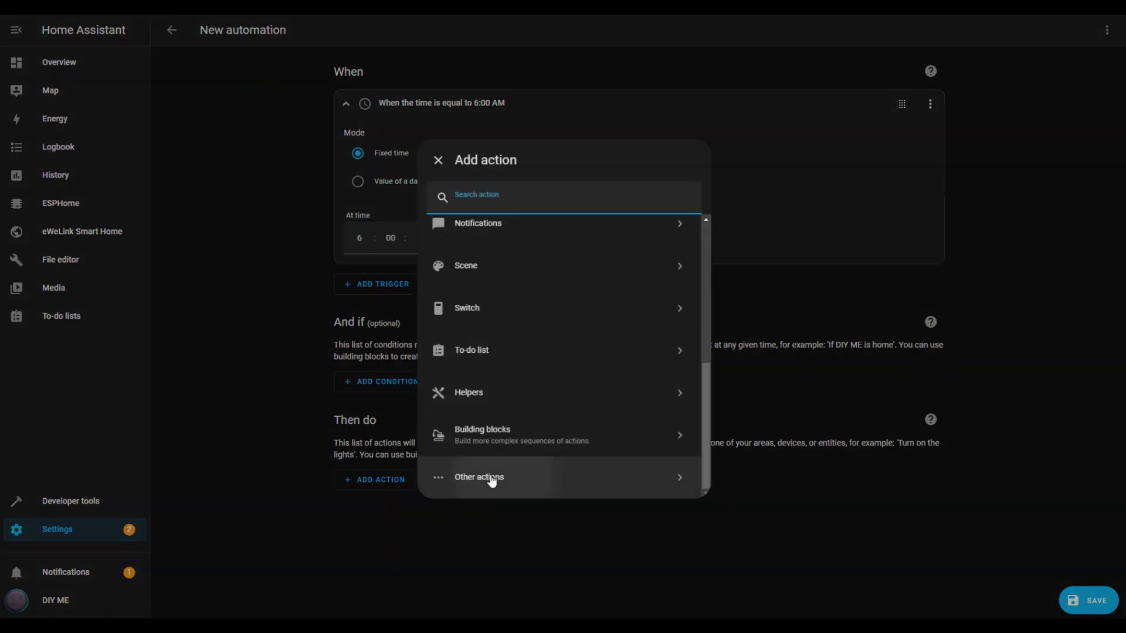
pyautogui.click(493, 476)
pyautogui.write('scr')
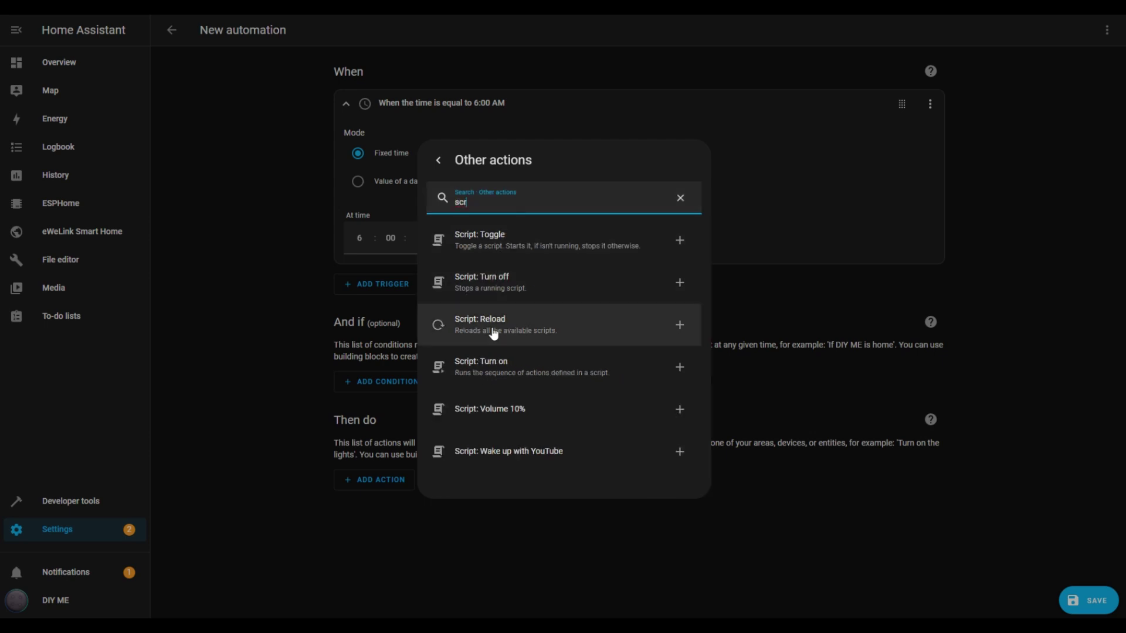
pyautogui.click(525, 452)
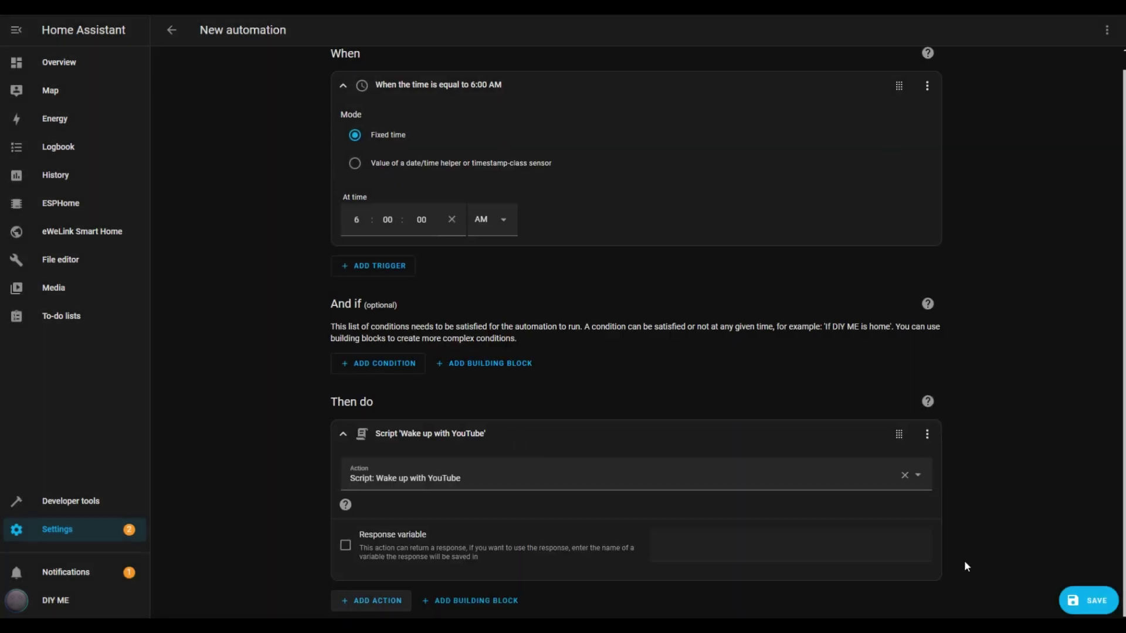
# - Save the automation under the name "Wake up with youtube"
pyautogui.click(1087, 602)
pyautogui.write('Wake up with youtube')
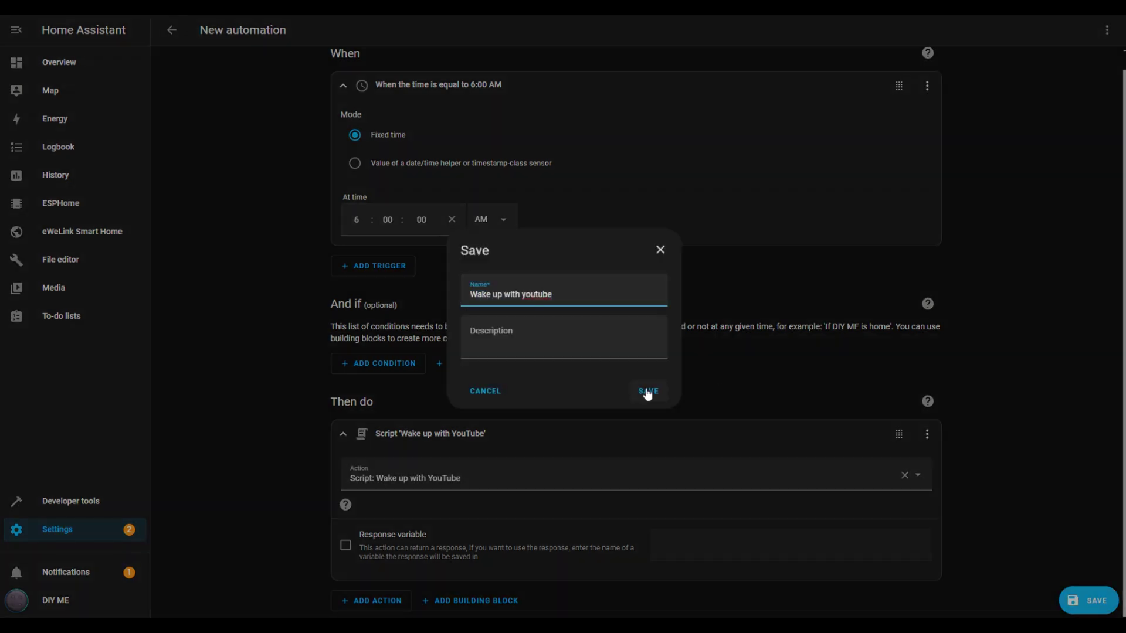
pyautogui.click(648, 391)
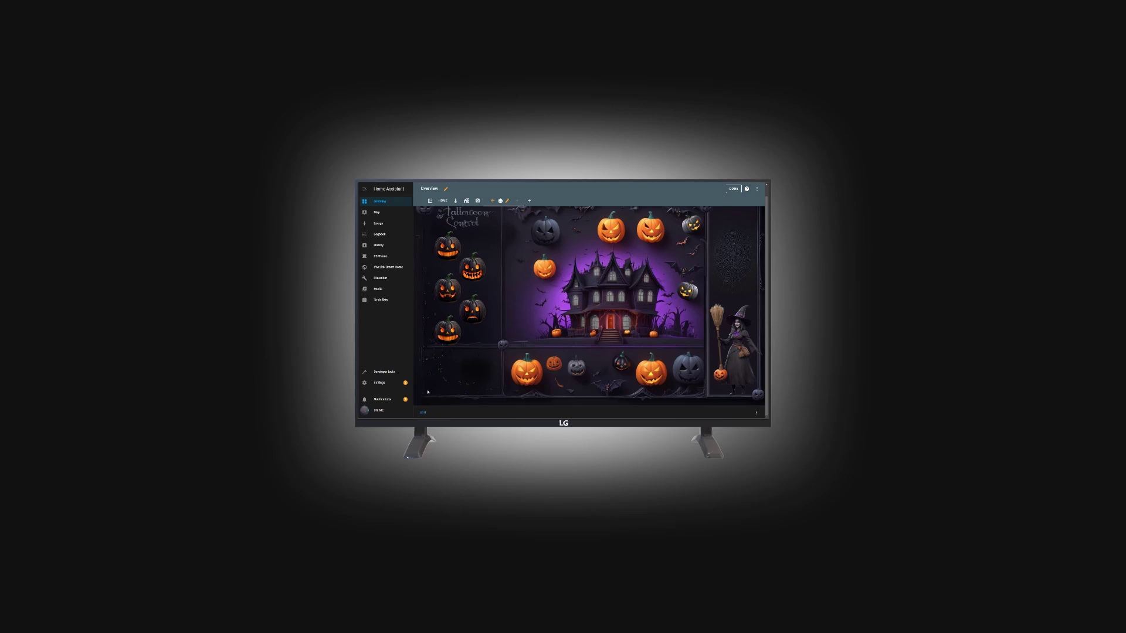
# - Open the configuration of the Halloween dashboard's Picture elements card for editing
pyautogui.click(423, 414)
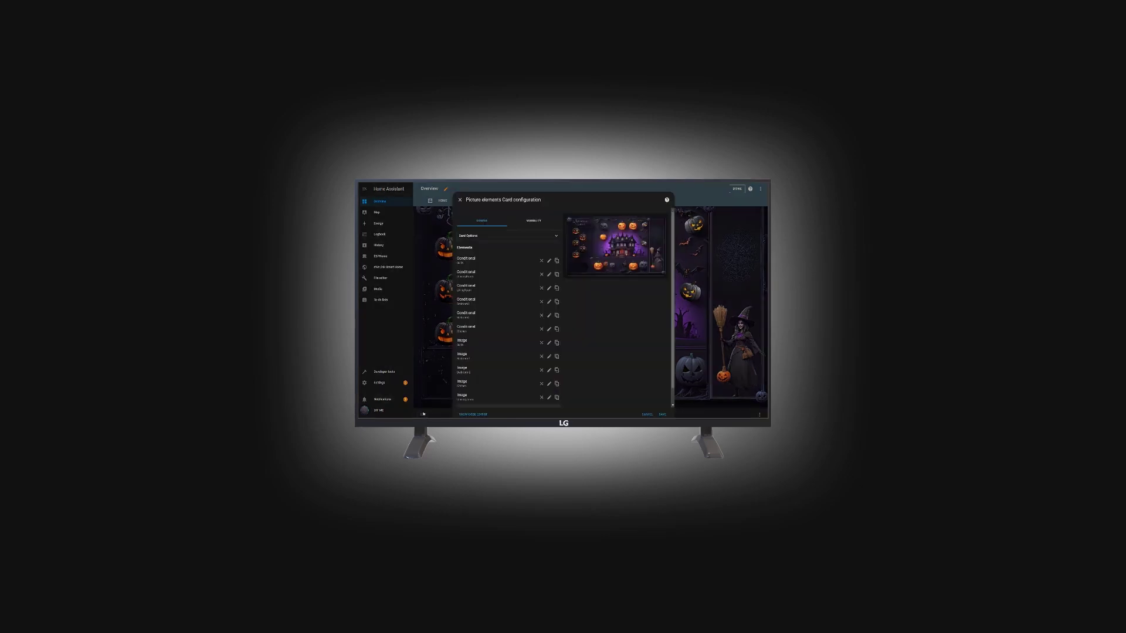